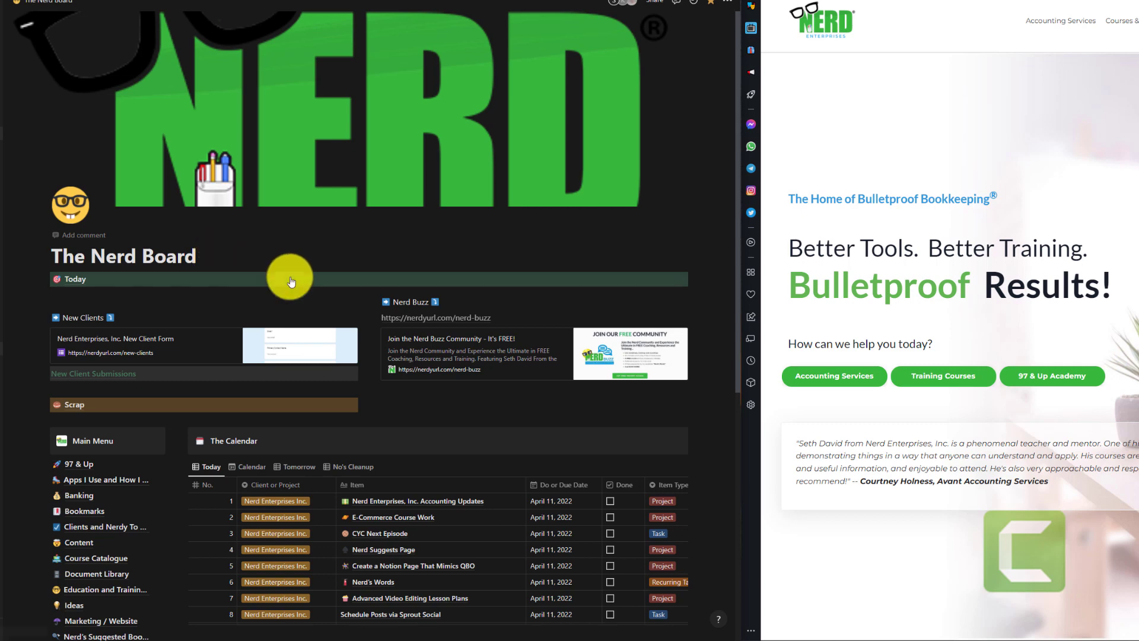
- In the Today view of The Calendar, reschedule the Nerd Enterprises, Inc. Accounting Updates item to April 12, 2022
{"action": "scroll", "coordinate": [290, 277], "scroll_direction": "down", "scroll_amount": 3}
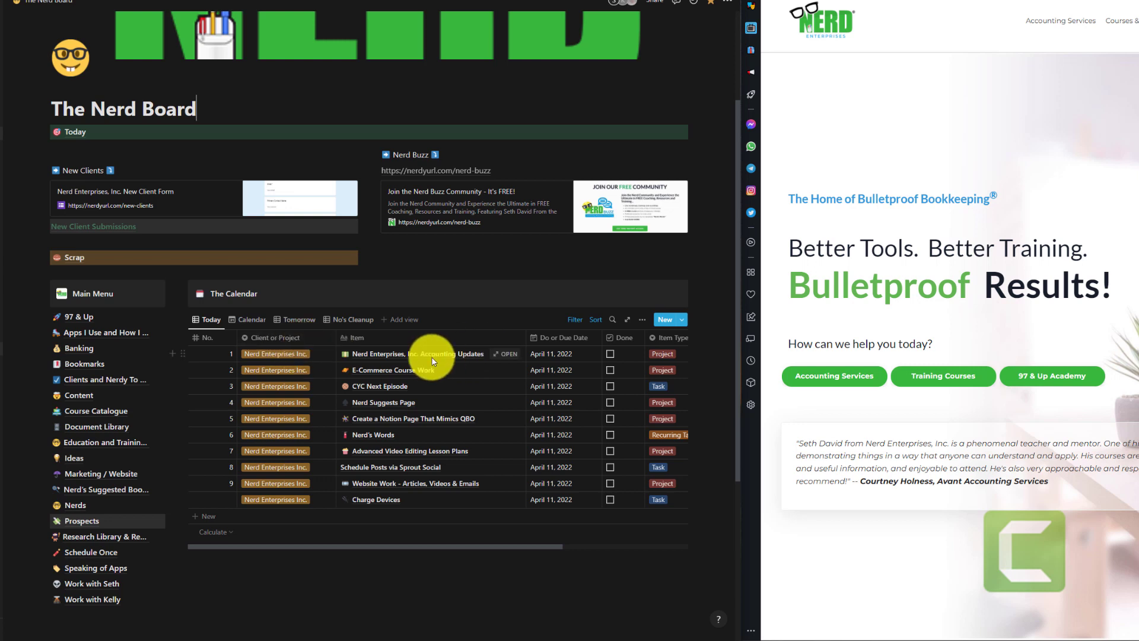
{"action": "left_click", "coordinate": [545, 356]}
{"action": "left_click", "coordinate": [576, 453]}
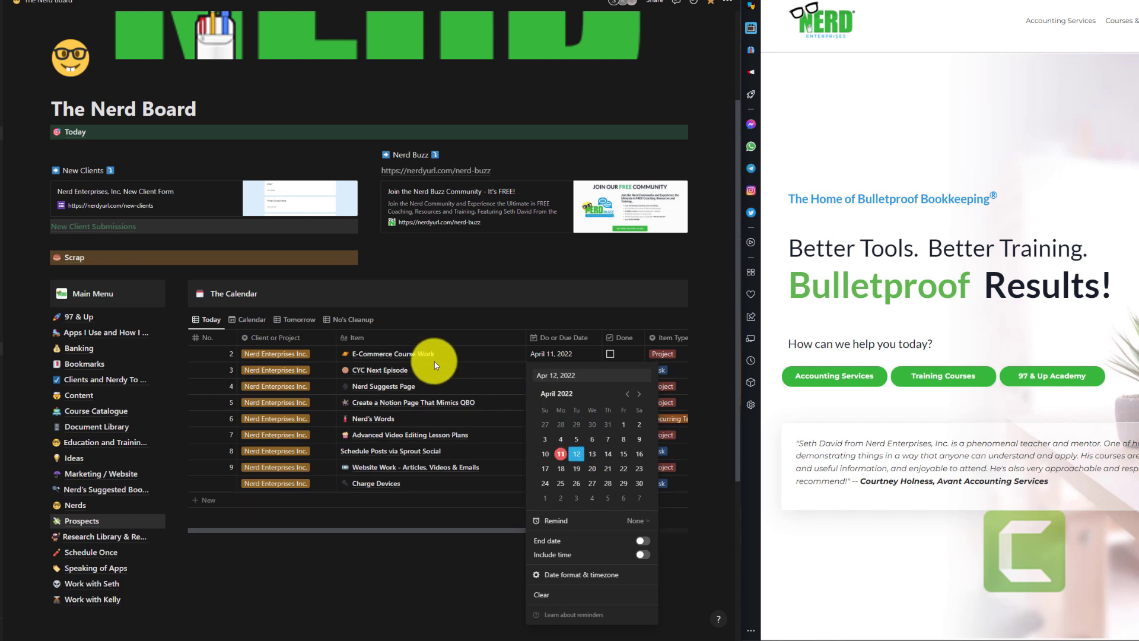
{"action": "left_click", "coordinate": [393, 561]}
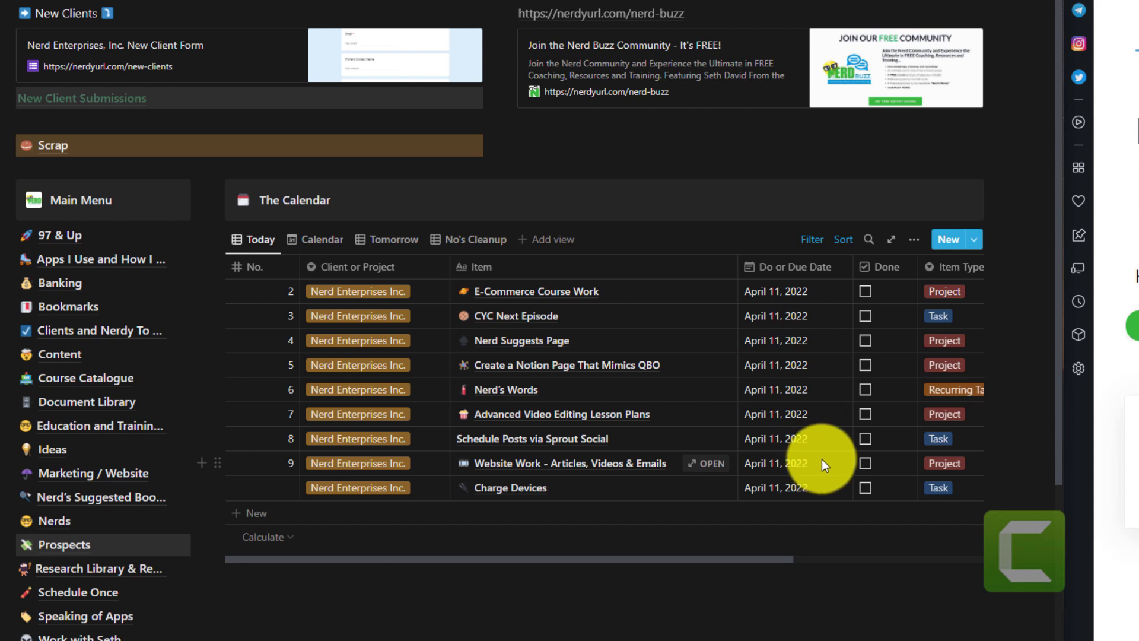
- Switch The Calendar to its monthly Calendar view, display its filters, and look over the April 2022 items
{"action": "left_click", "coordinate": [324, 243]}
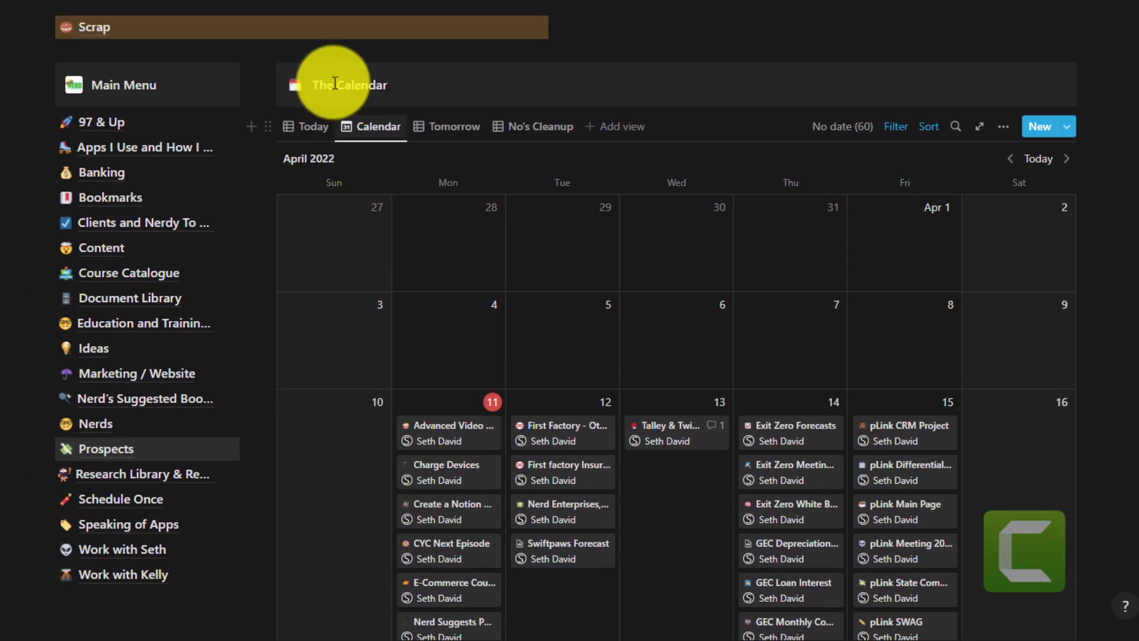
{"action": "scroll", "coordinate": [637, 121], "scroll_direction": "down", "scroll_amount": 1}
{"action": "scroll", "coordinate": [636, 121], "scroll_direction": "down", "scroll_amount": 5}
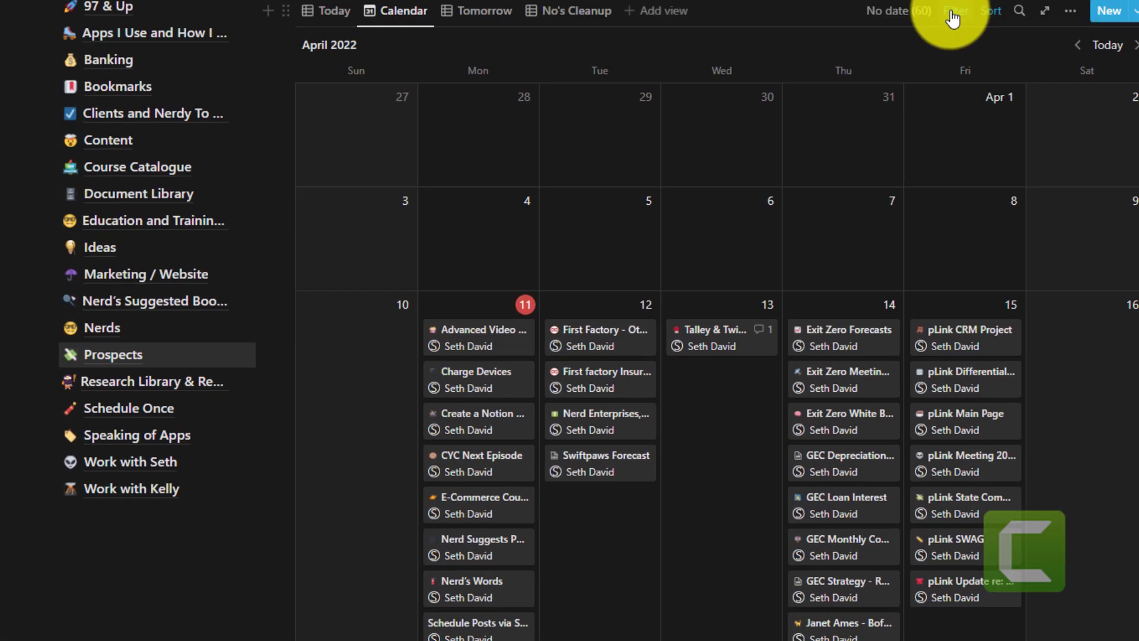
{"action": "left_click", "coordinate": [953, 13]}
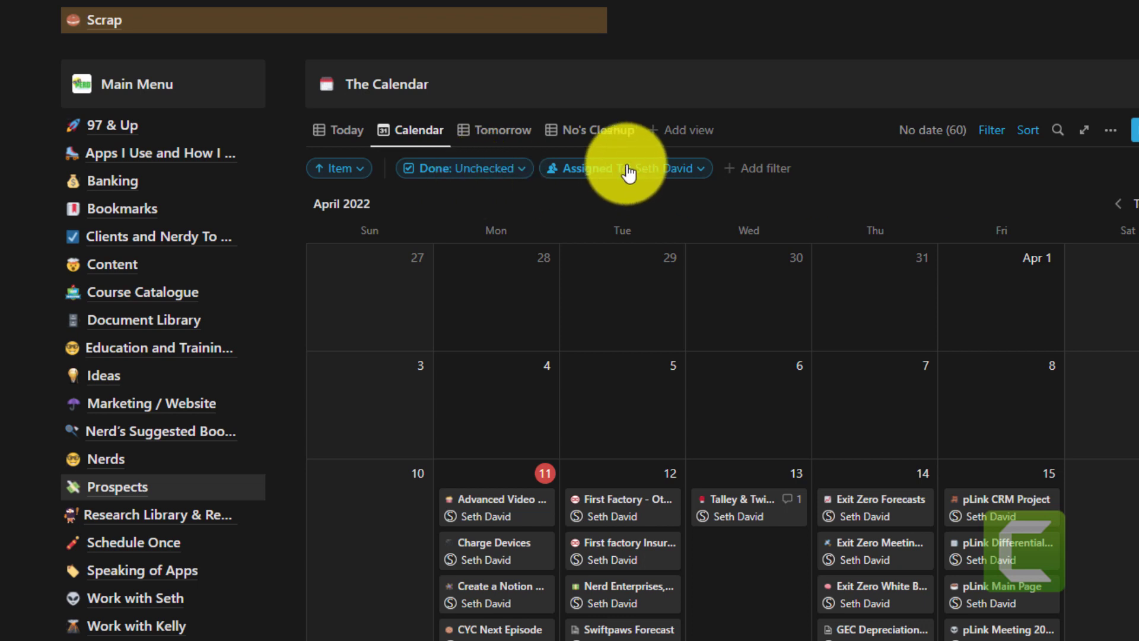
{"action": "left_click", "coordinate": [915, 171]}
{"action": "scroll", "coordinate": [711, 426], "scroll_direction": "down", "scroll_amount": 3}
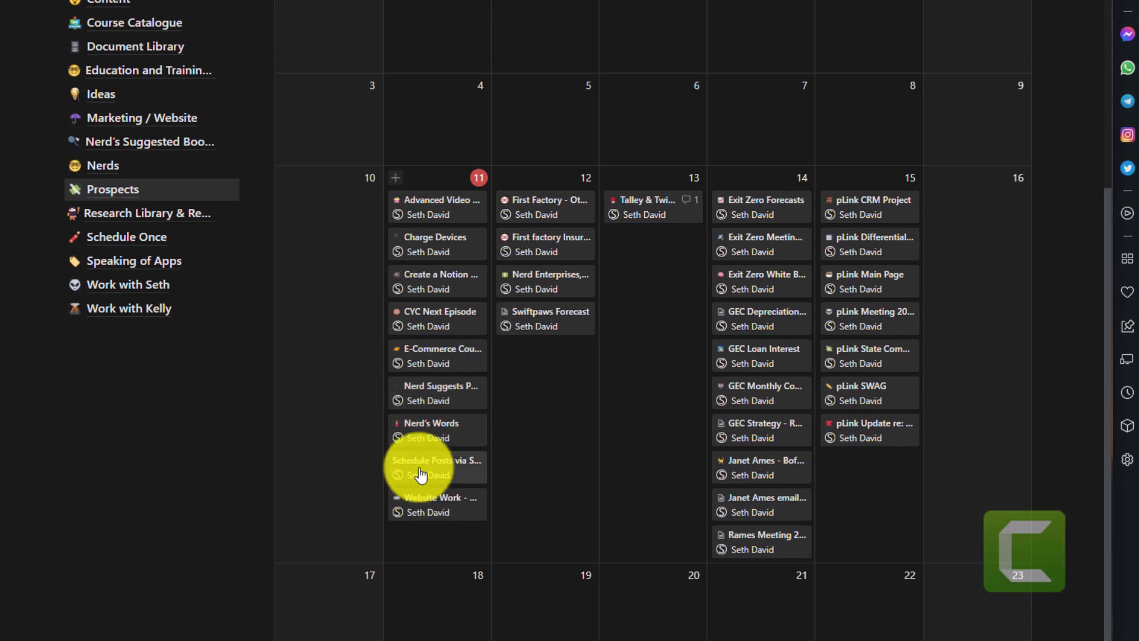
- Move the Schedule Posts via Sprout Social card to April 12 on the calendar and return it to April 11
{"action": "left_click_drag", "start_coordinate": [428, 468], "coordinate": [534, 368]}
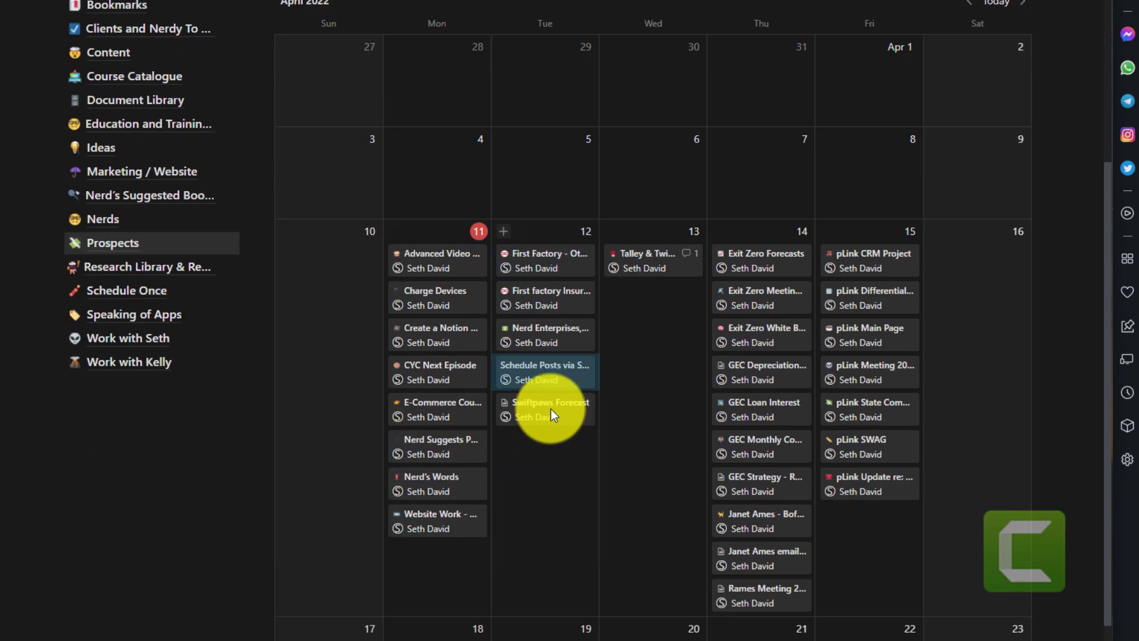
{"action": "scroll", "coordinate": [549, 407], "scroll_direction": "up", "scroll_amount": 5}
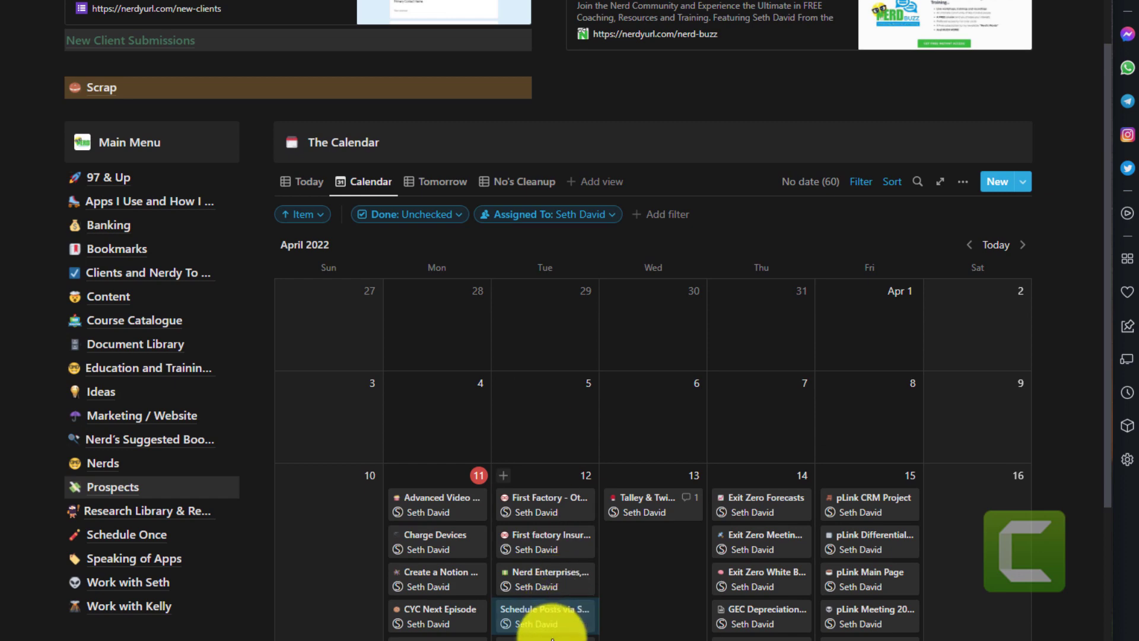
{"action": "left_click_drag", "start_coordinate": [546, 617], "coordinate": [428, 624]}
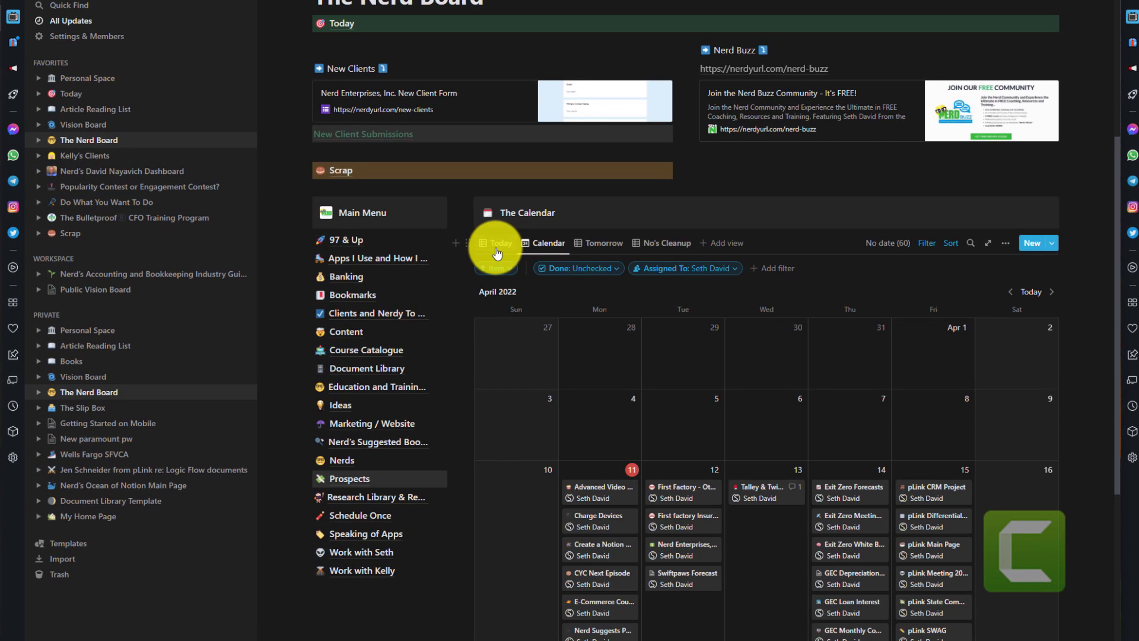
- Move the Nerd Enterprises accounting card back to April 11 on the calendar and check the Today list
{"action": "left_click", "coordinate": [497, 248]}
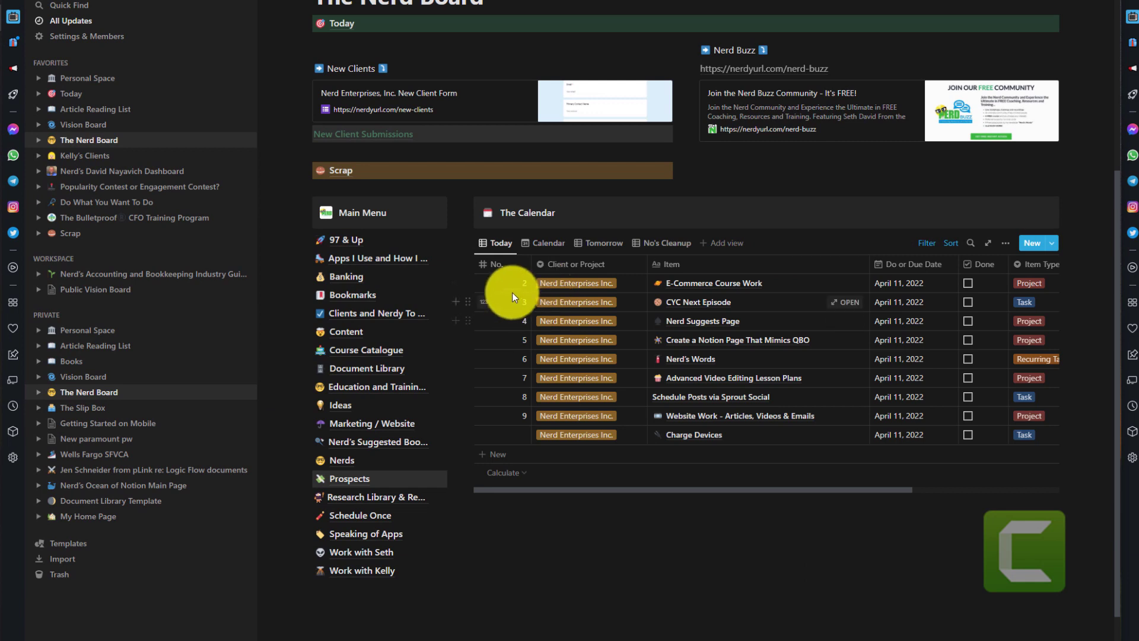
{"action": "left_click", "coordinate": [542, 248]}
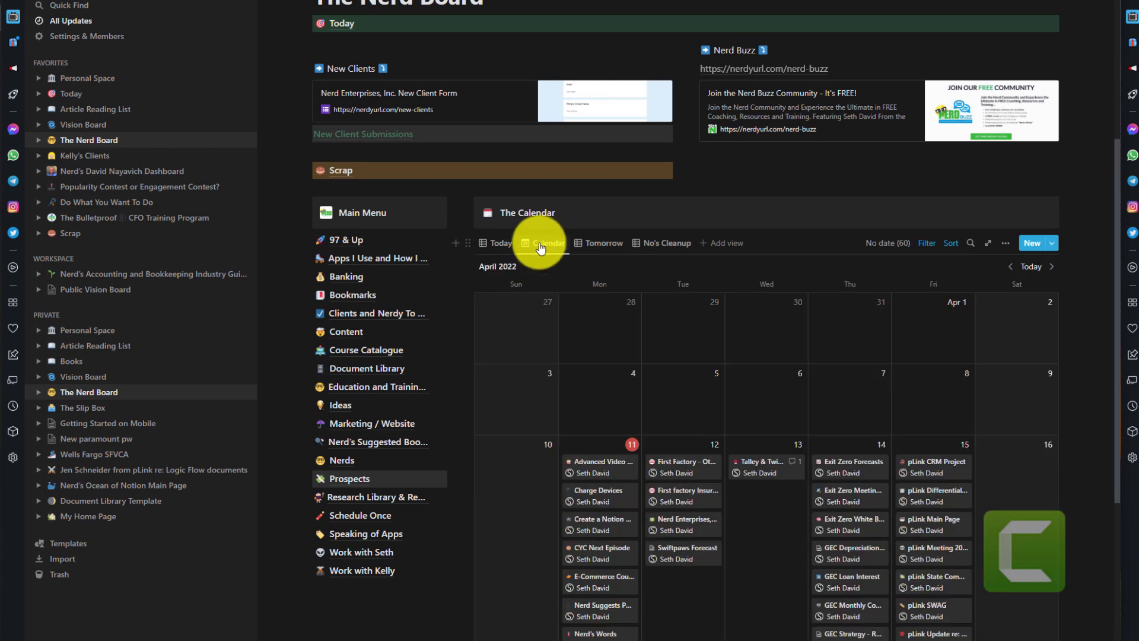
{"action": "left_click_drag", "start_coordinate": [693, 528], "coordinate": [596, 481]}
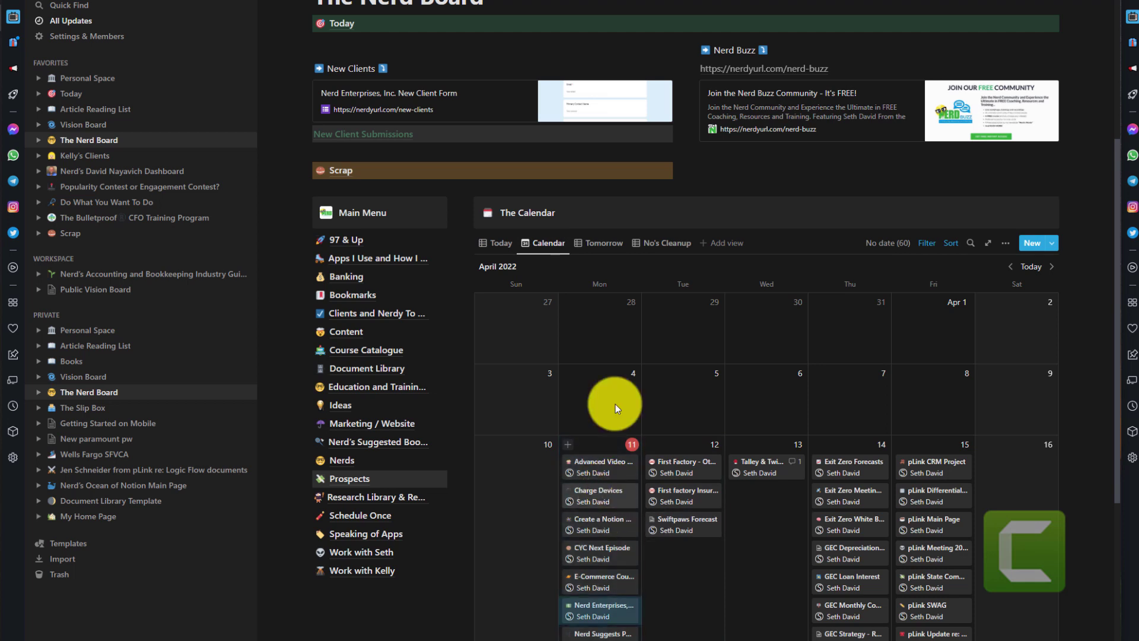
{"action": "left_click", "coordinate": [497, 244]}
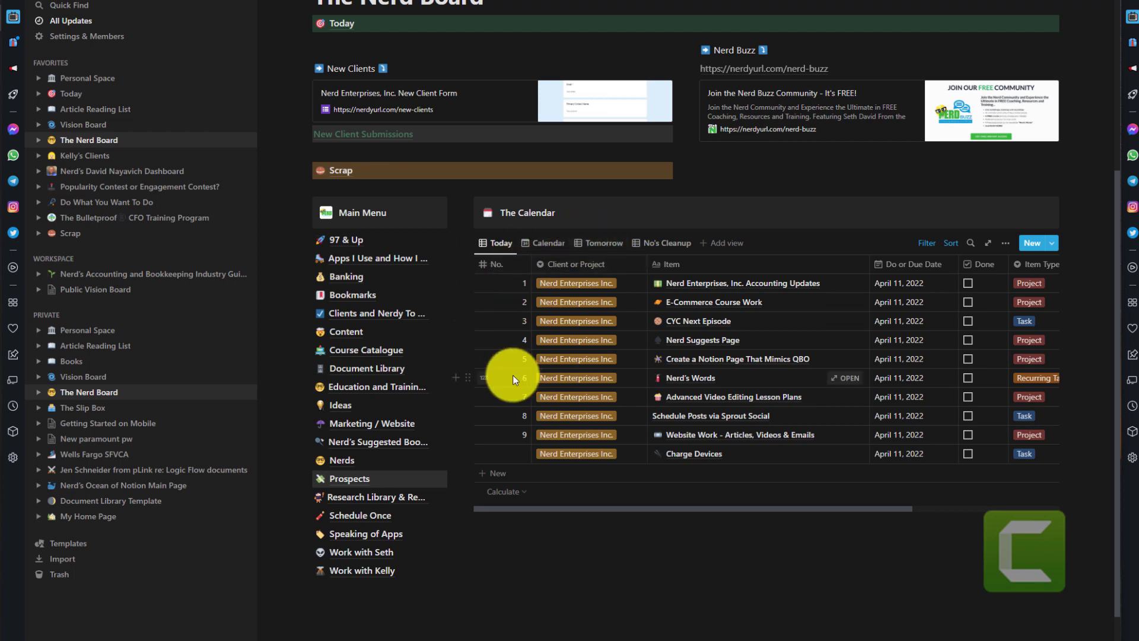
- Review the No's Cleanup view by selecting its No. cells, and compare the Today and Tomorrow views
{"action": "left_click", "coordinate": [667, 243]}
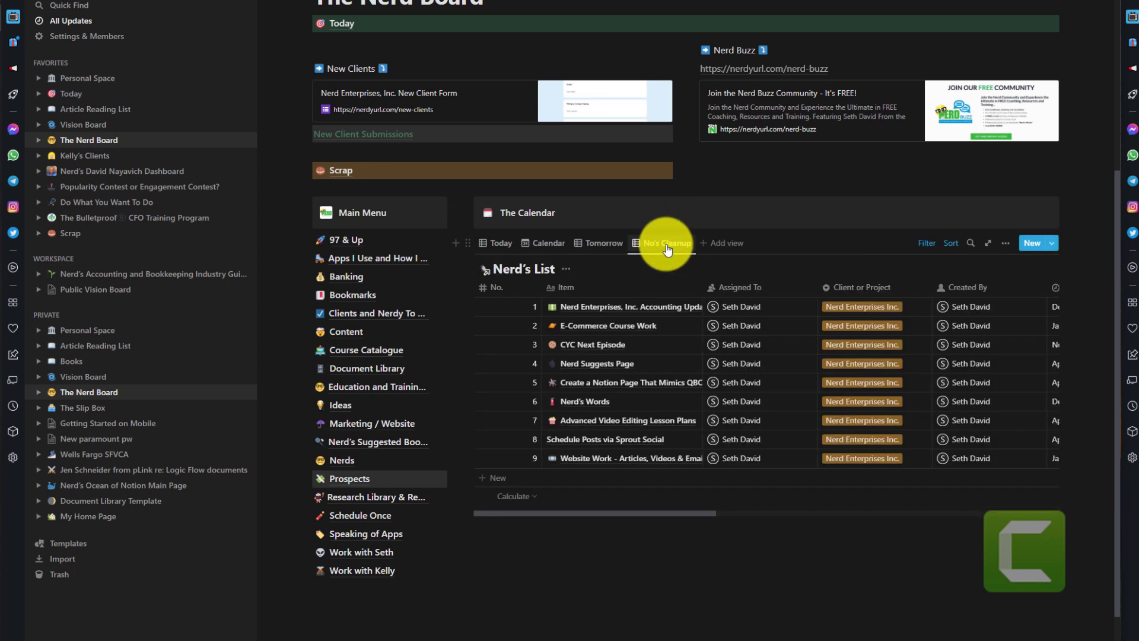
{"action": "left_click_drag", "start_coordinate": [518, 308], "coordinate": [517, 461]}
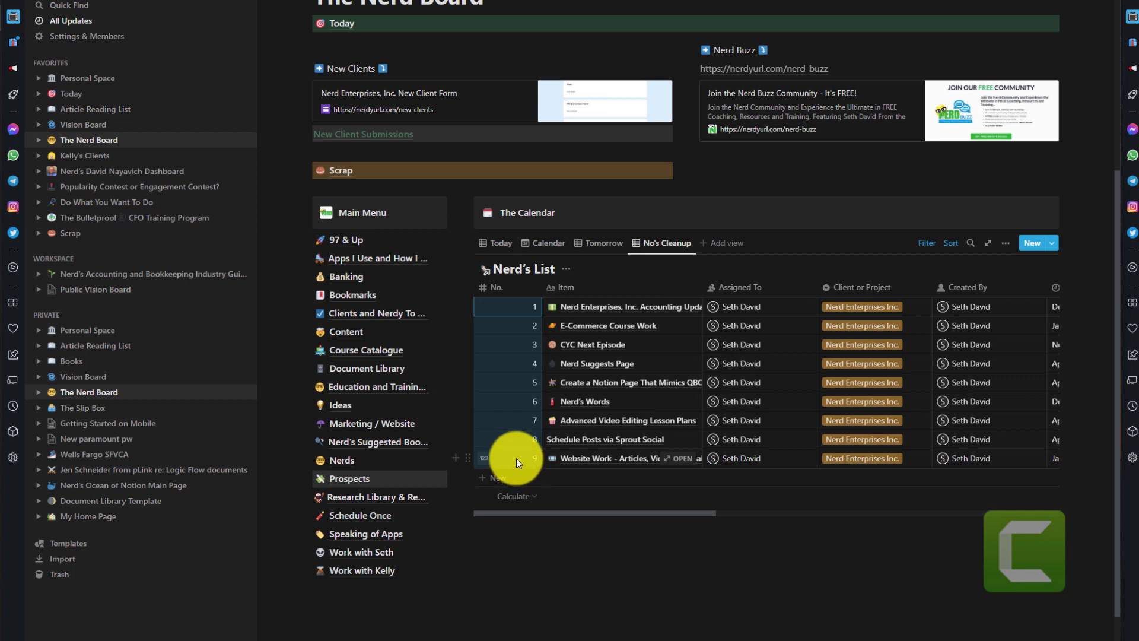
{"action": "left_click", "coordinate": [499, 243]}
{"action": "left_click", "coordinate": [588, 242]}
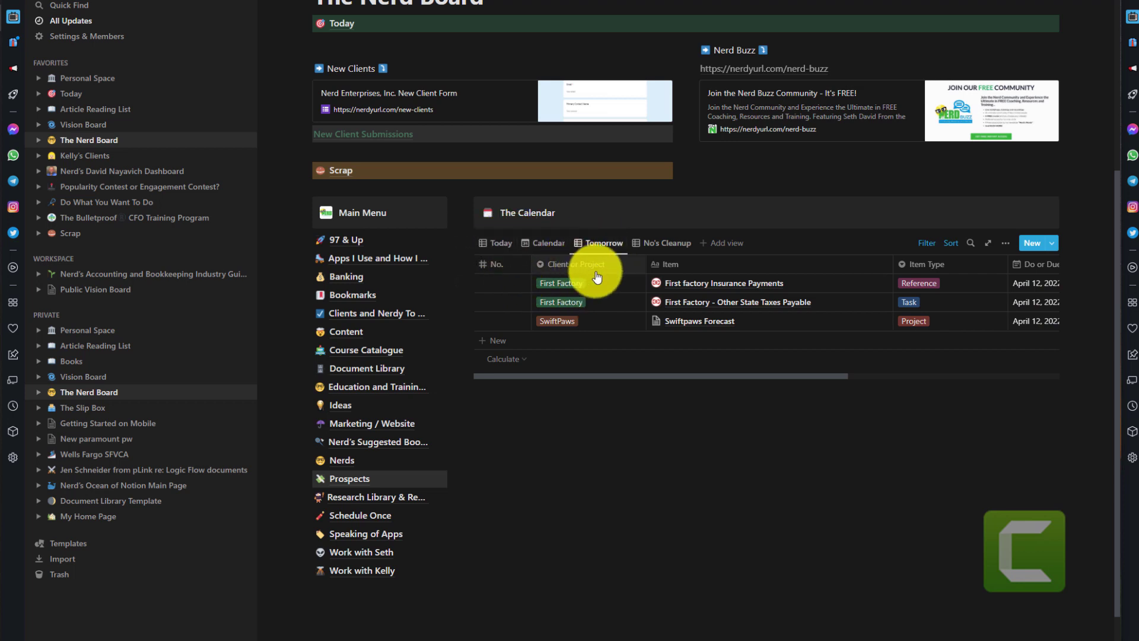
{"action": "left_click", "coordinate": [493, 243]}
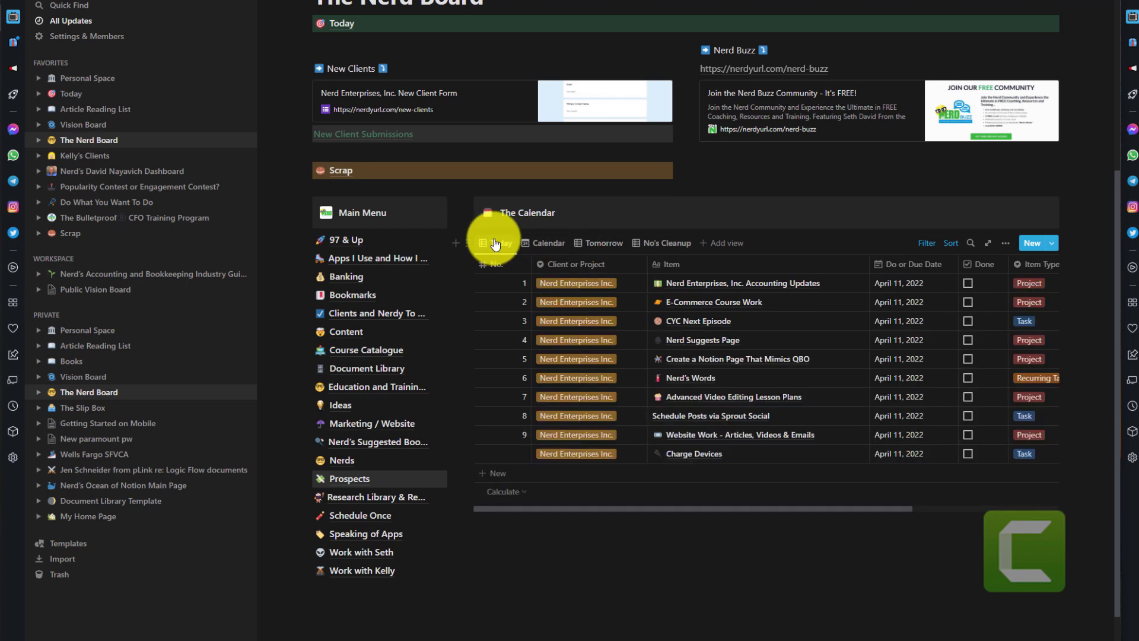
- Open the Clients and Nerdy To Do's page from the Main Menu in a new tab and show it
{"action": "scroll", "coordinate": [814, 454], "scroll_direction": "up", "scroll_amount": 2}
{"action": "scroll", "coordinate": [814, 456], "scroll_direction": "up", "scroll_amount": 1}
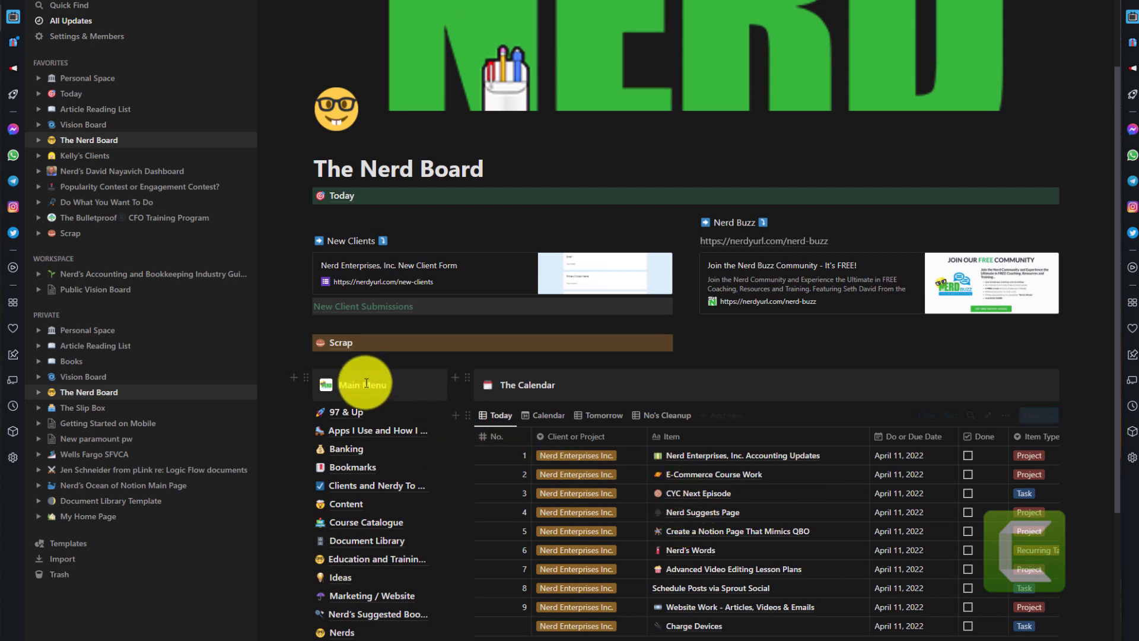
{"action": "scroll", "coordinate": [373, 384], "scroll_direction": "down", "scroll_amount": 2}
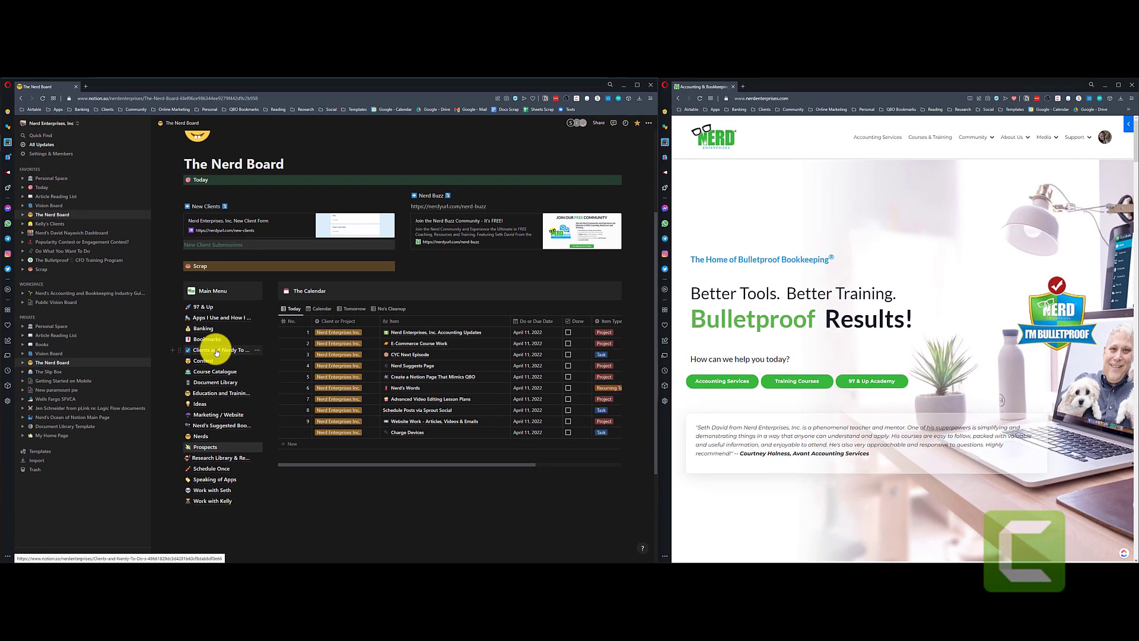
{"action": "middle_click", "coordinate": [217, 352]}
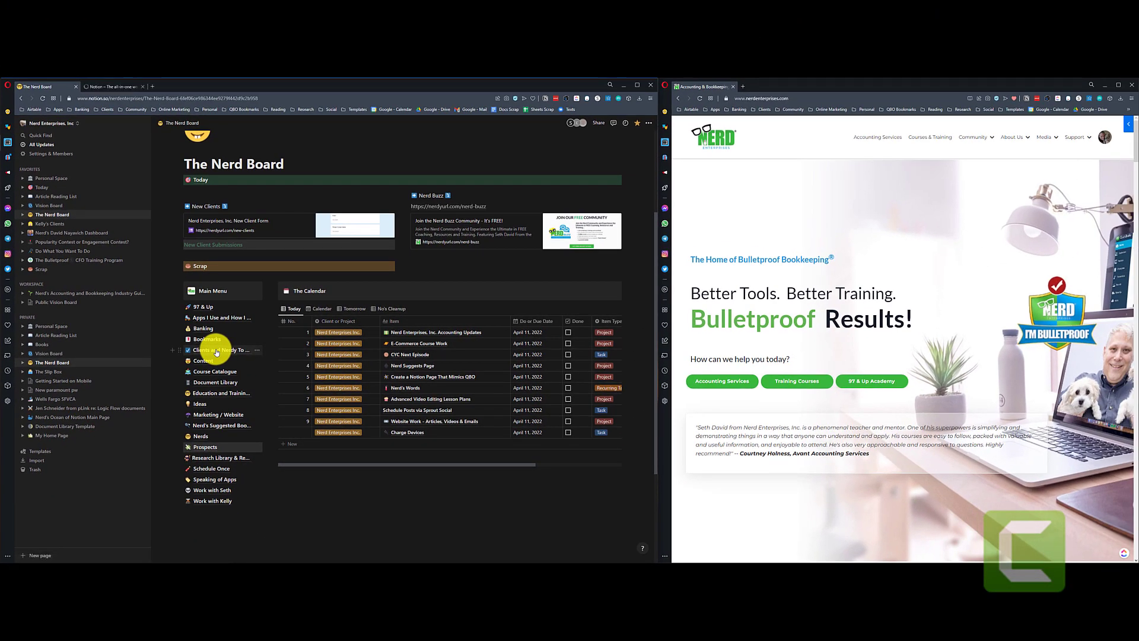
{"action": "left_click", "coordinate": [102, 87]}
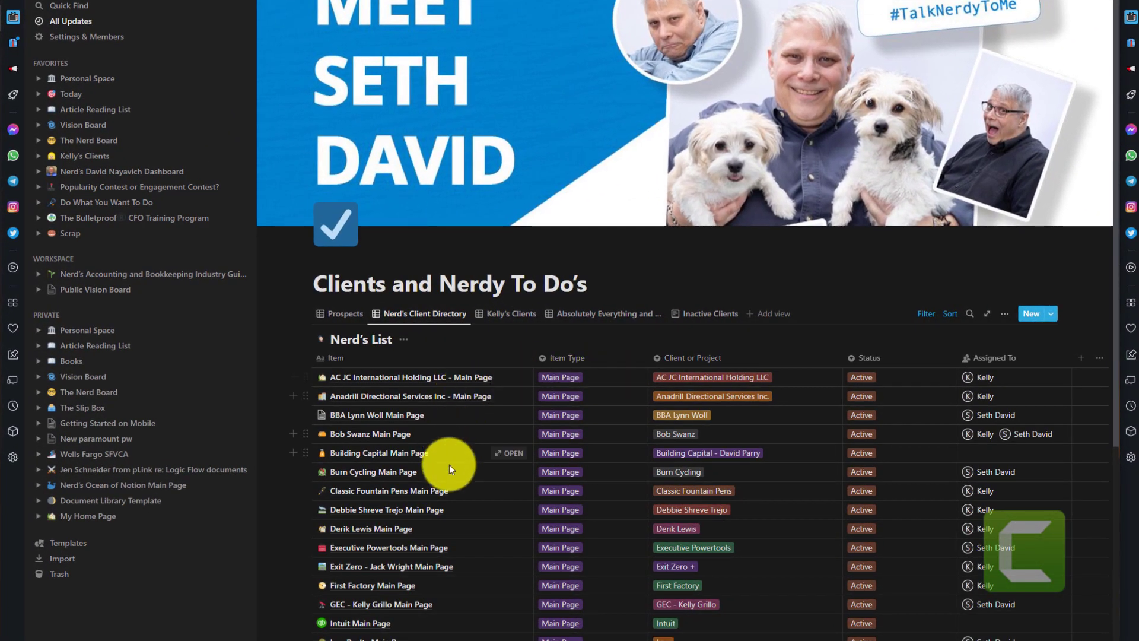
- Look through the Nerd's Client Directory list and open the pLink Main Page entry
{"action": "scroll", "coordinate": [454, 479], "scroll_direction": "down", "scroll_amount": 5}
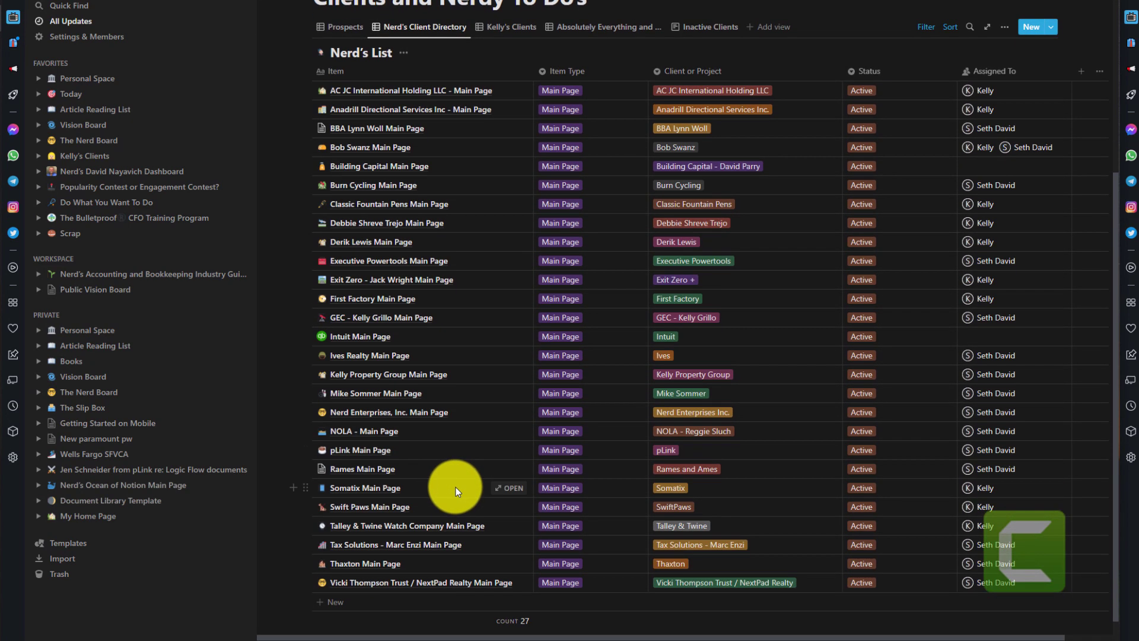
{"action": "scroll", "coordinate": [455, 487], "scroll_direction": "up", "scroll_amount": 5}
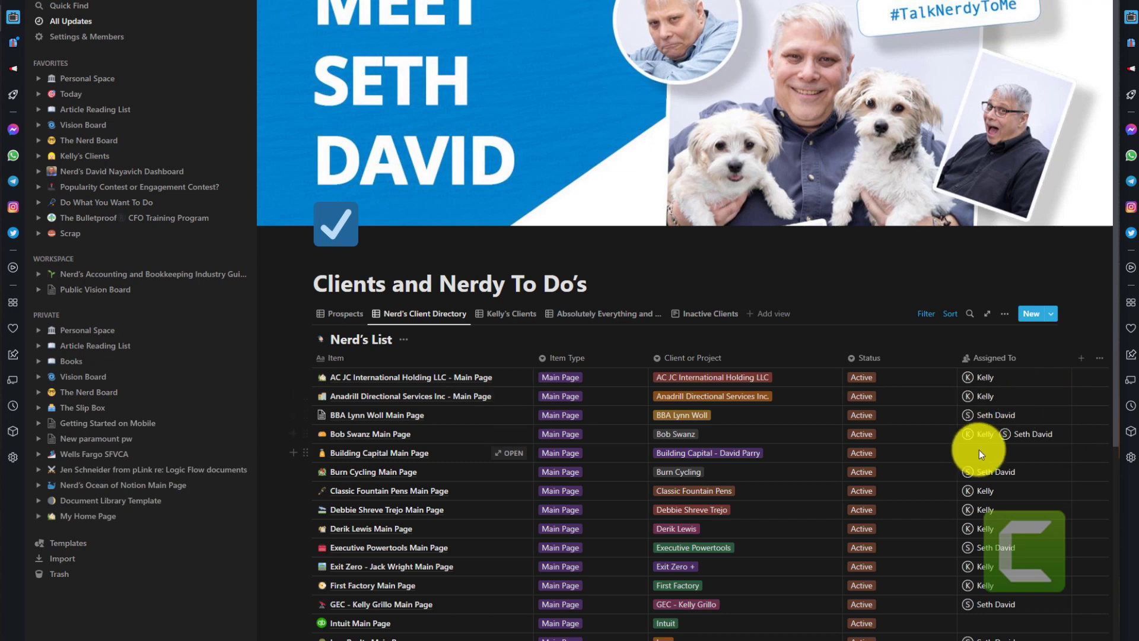
{"action": "scroll", "coordinate": [667, 470], "scroll_direction": "down", "scroll_amount": 3}
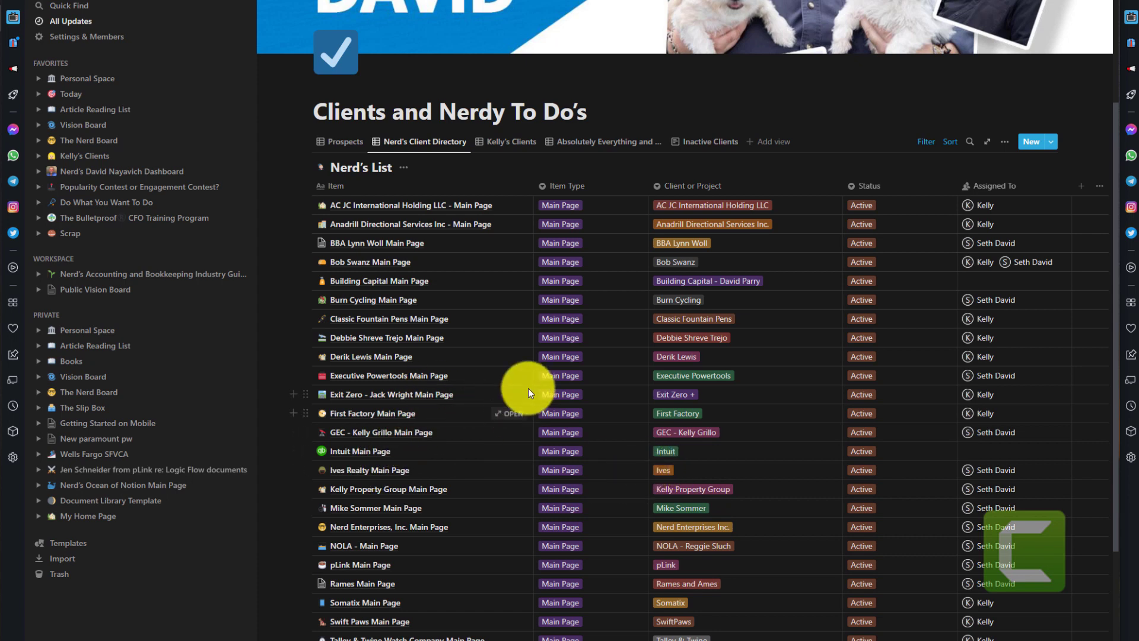
{"action": "scroll", "coordinate": [492, 385], "scroll_direction": "down", "scroll_amount": 2}
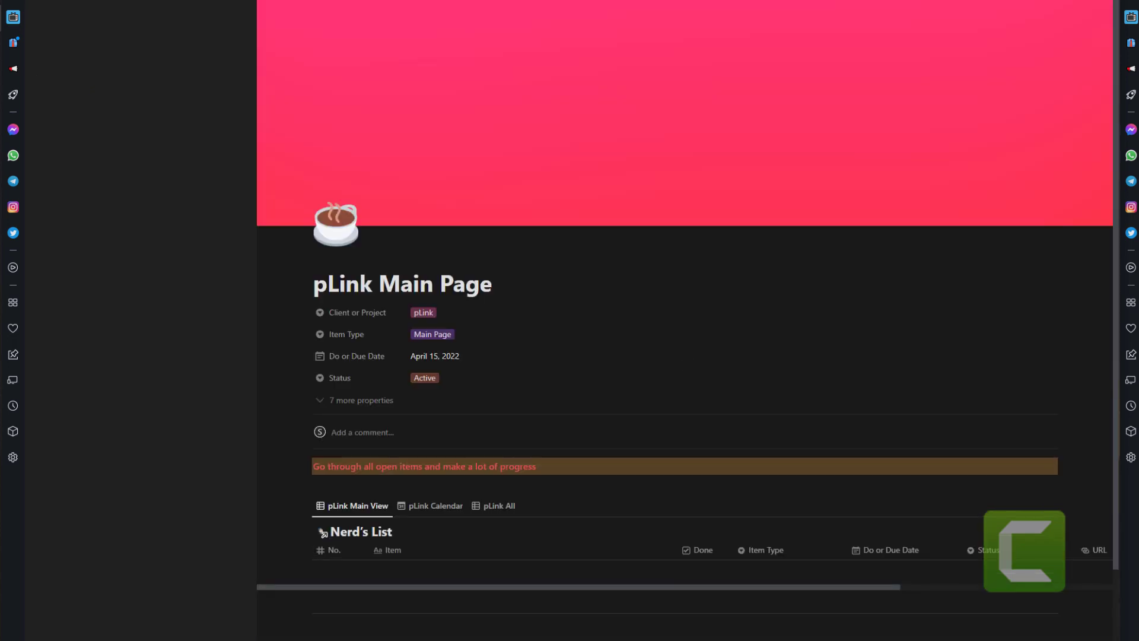
- Examine the filter rules of the pLink Main View on the pLink page, and hide the filters again
{"action": "scroll", "coordinate": [745, 194], "scroll_direction": "down", "scroll_amount": 4}
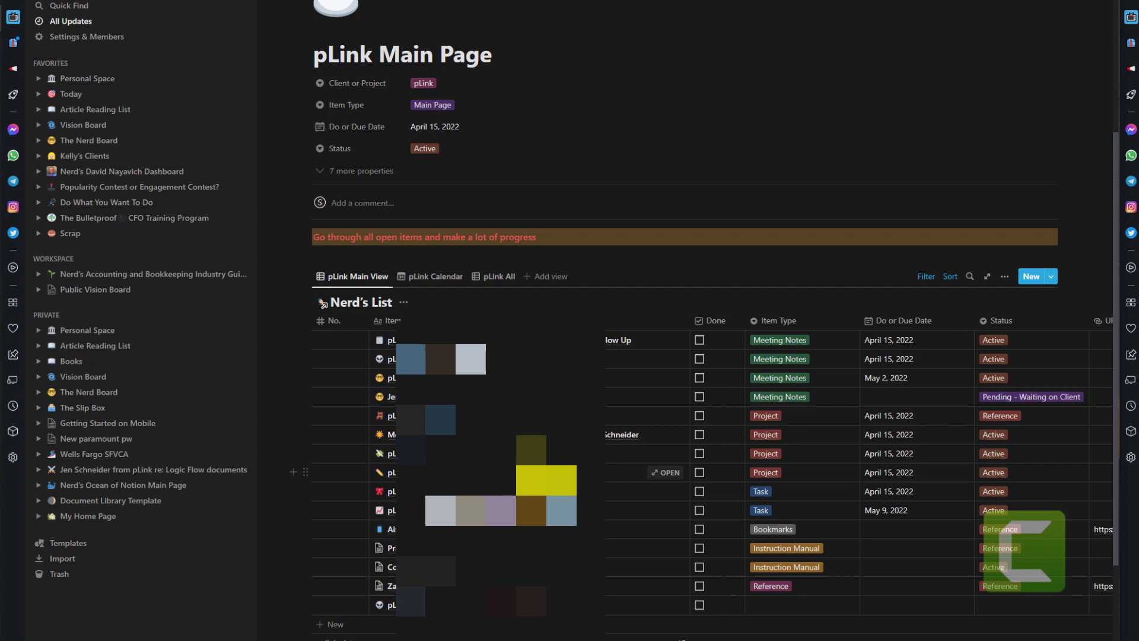
{"action": "left_click", "coordinate": [926, 276]}
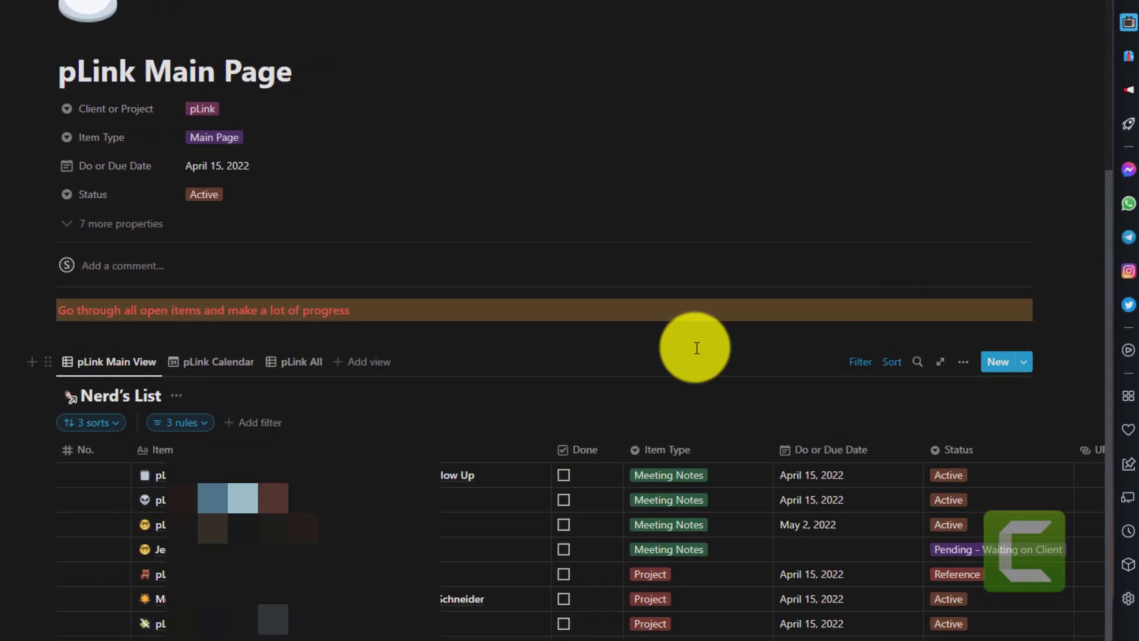
{"action": "left_click", "coordinate": [321, 370]}
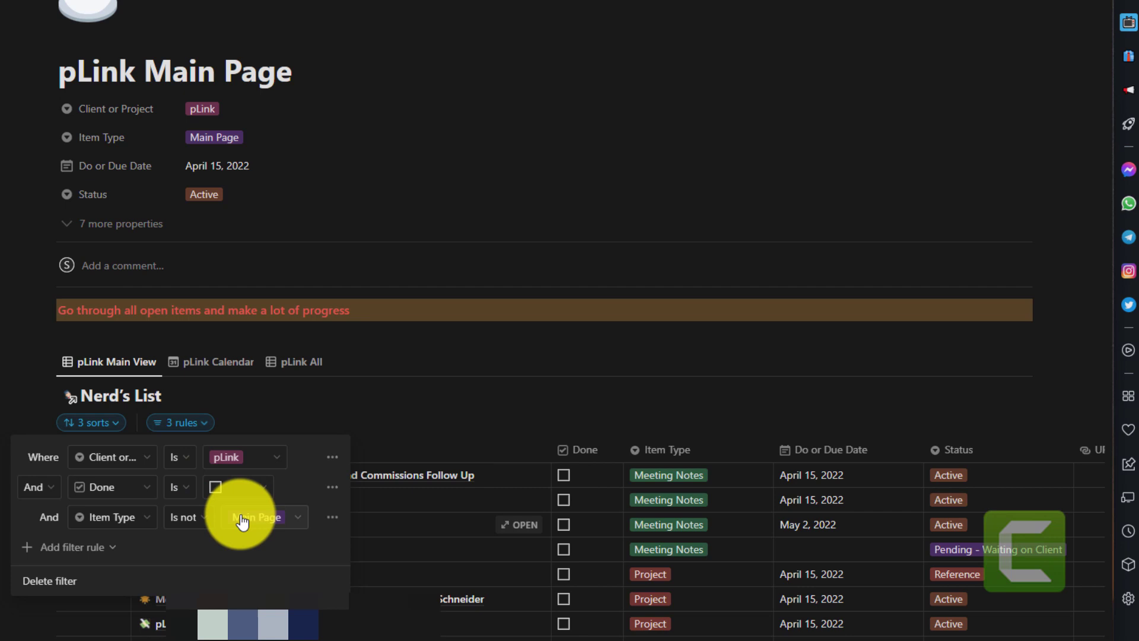
{"action": "left_click", "coordinate": [457, 393]}
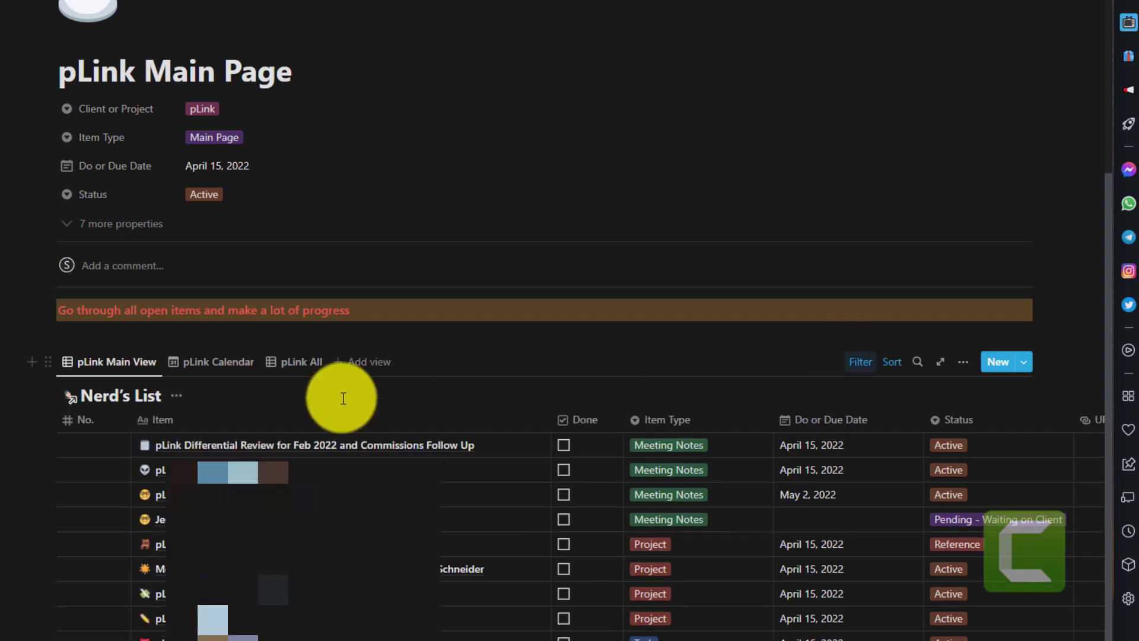
{"action": "scroll", "coordinate": [346, 475], "scroll_direction": "up", "scroll_amount": 5}
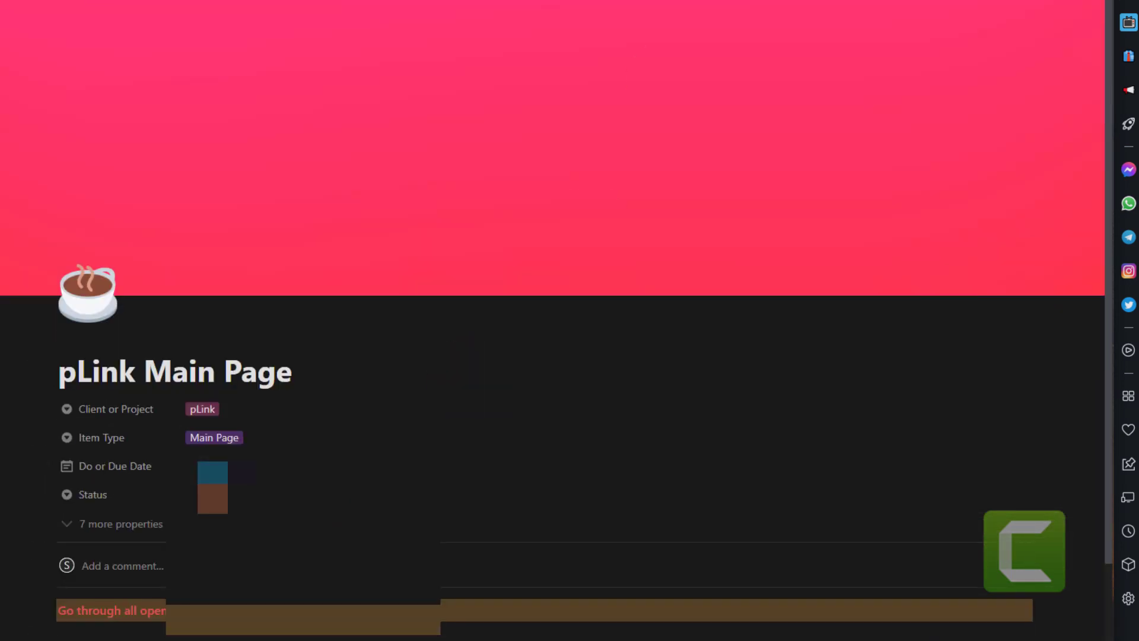
- Return to The Nerd Board page and open the linked Nerd Enterprises, Inc. New Client Form
{"action": "key", "text": "alt+Left"}
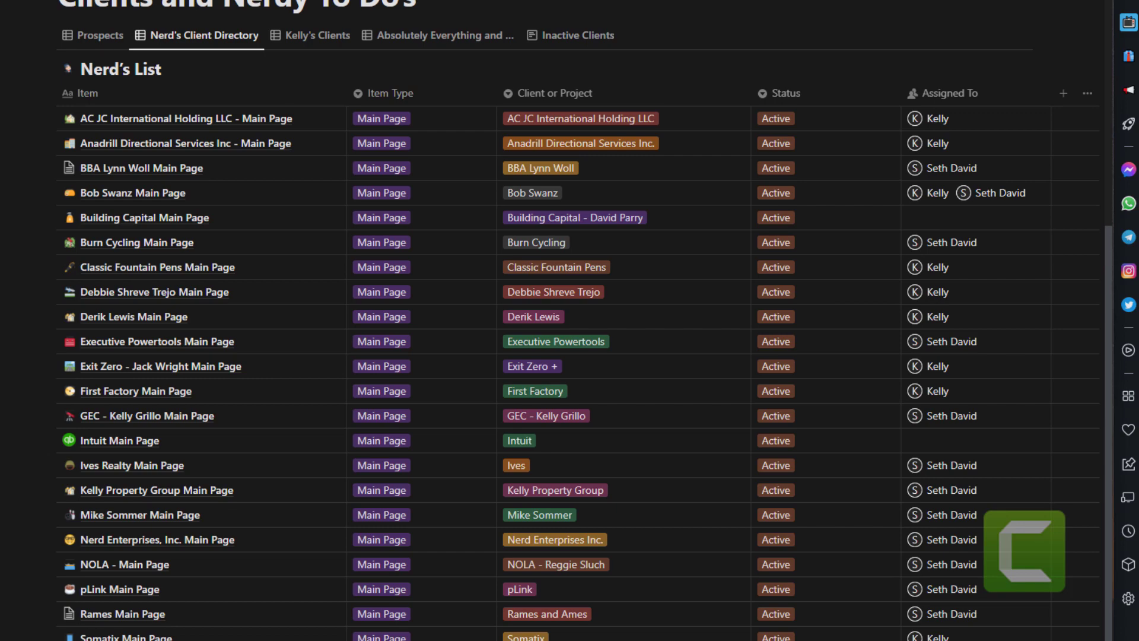
{"action": "key", "text": "alt+Left"}
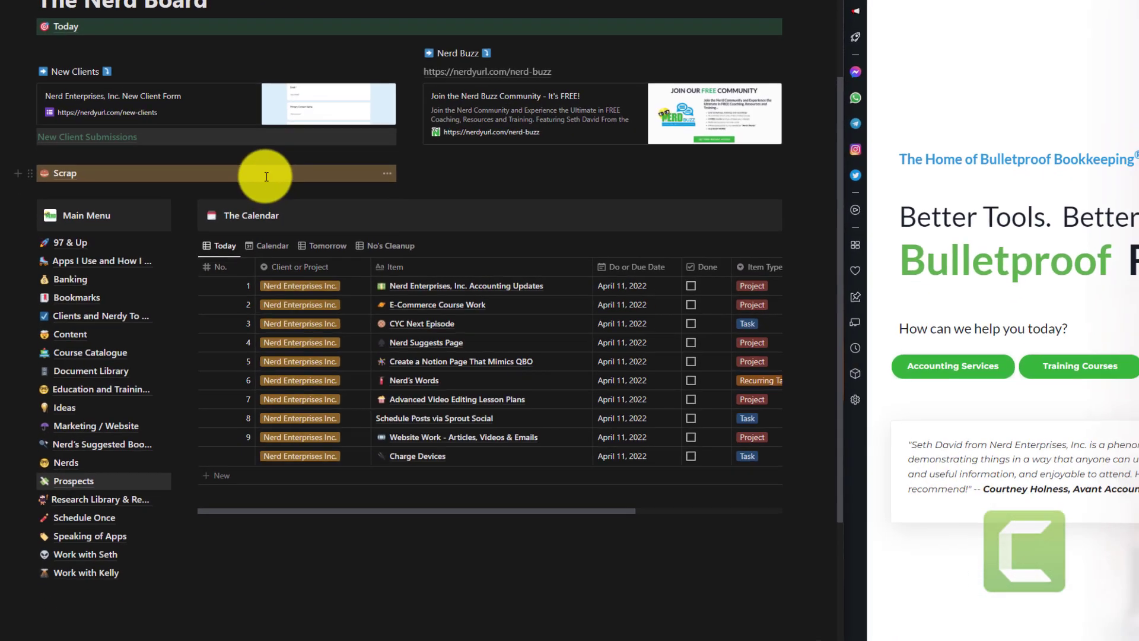
{"action": "scroll", "coordinate": [356, 308], "scroll_direction": "up", "scroll_amount": 5}
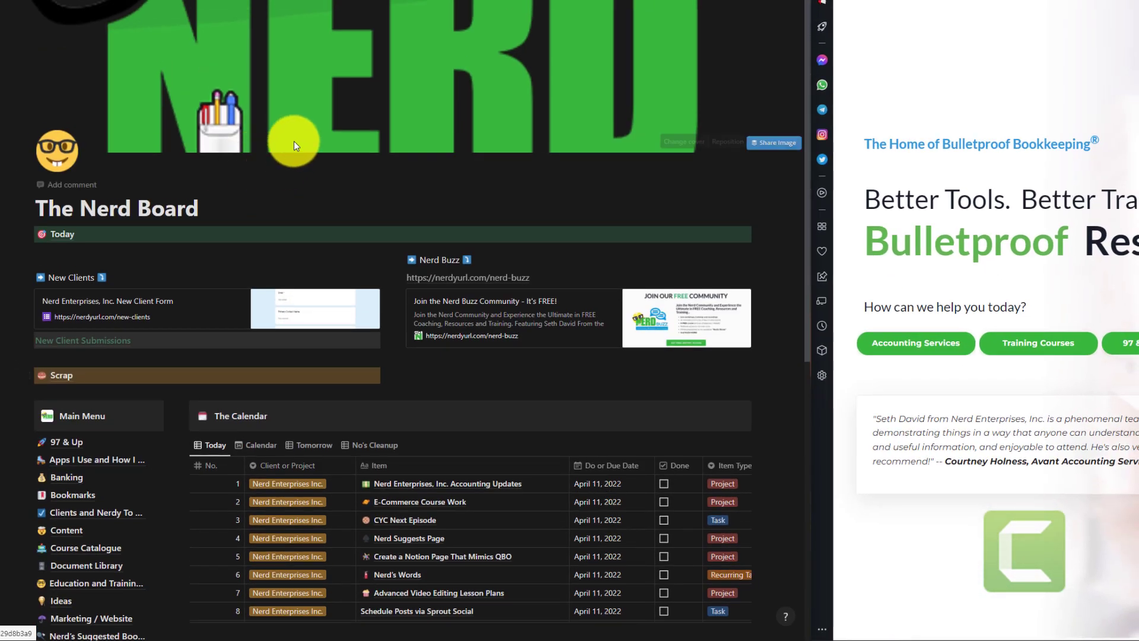
{"action": "left_click", "coordinate": [127, 313]}
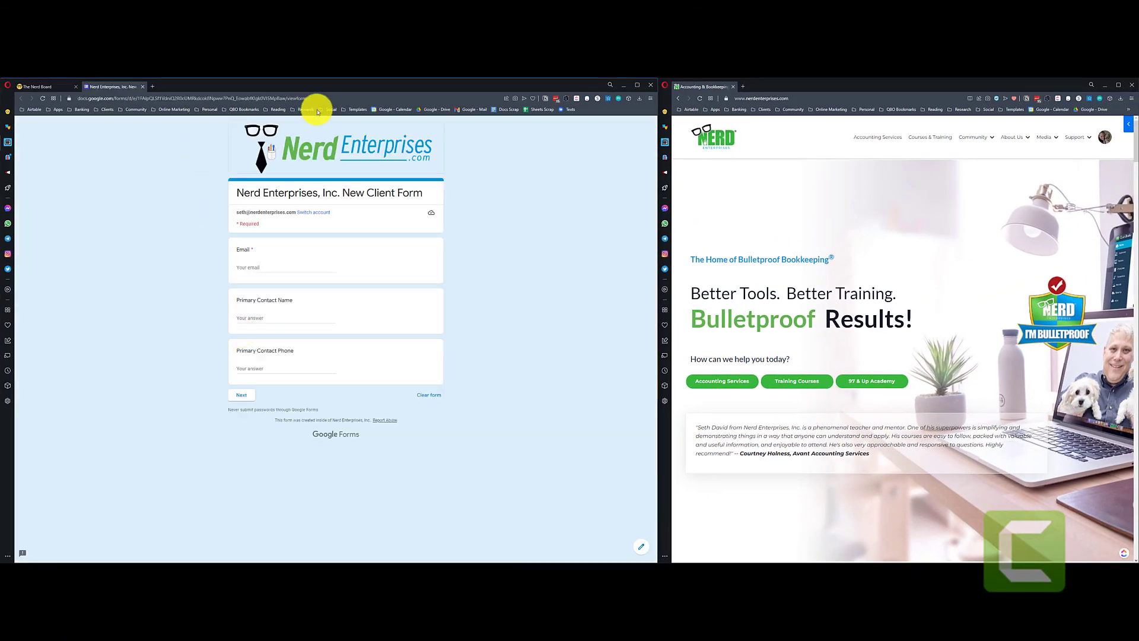
- Show the full web address of the New Client Form page and close the form
{"action": "left_click", "coordinate": [326, 100]}
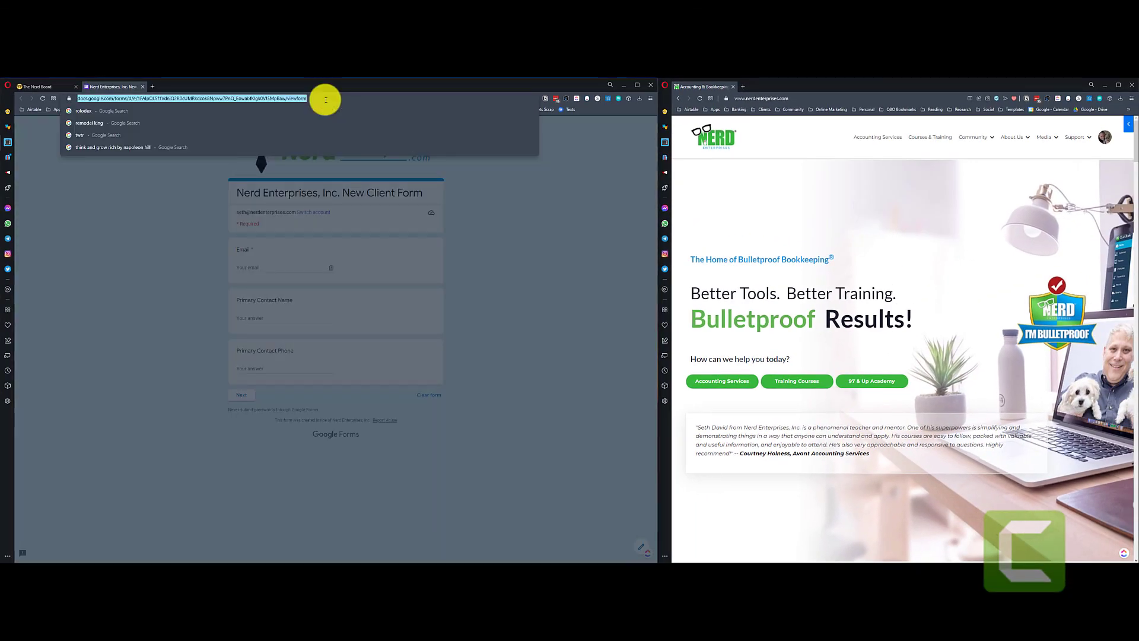
{"action": "left_click", "coordinate": [528, 261]}
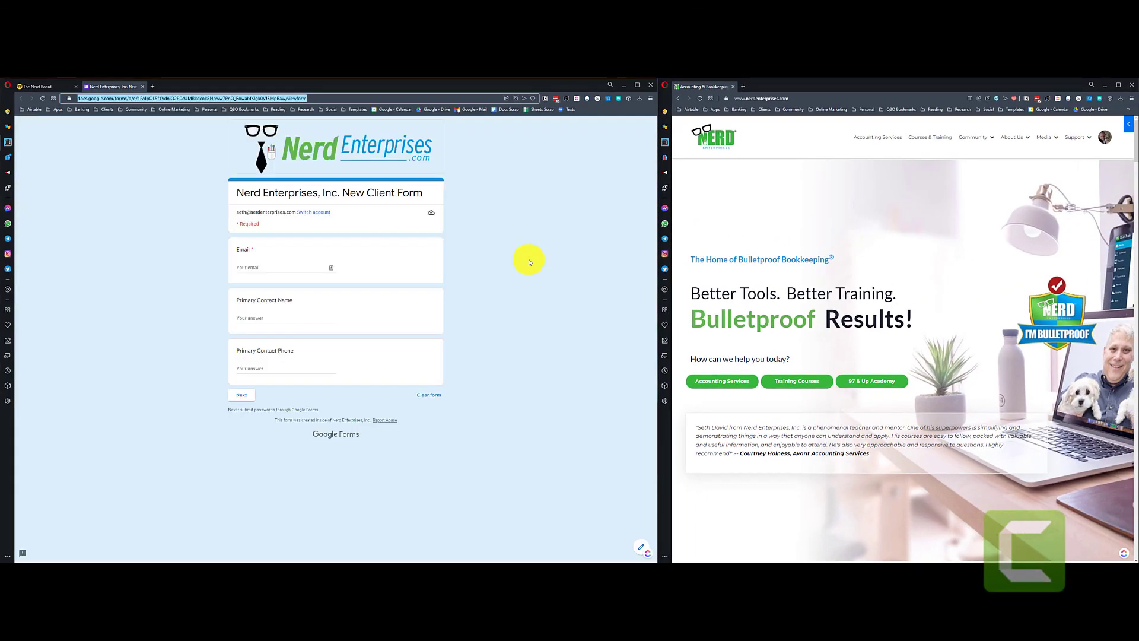
{"action": "left_click", "coordinate": [142, 87]}
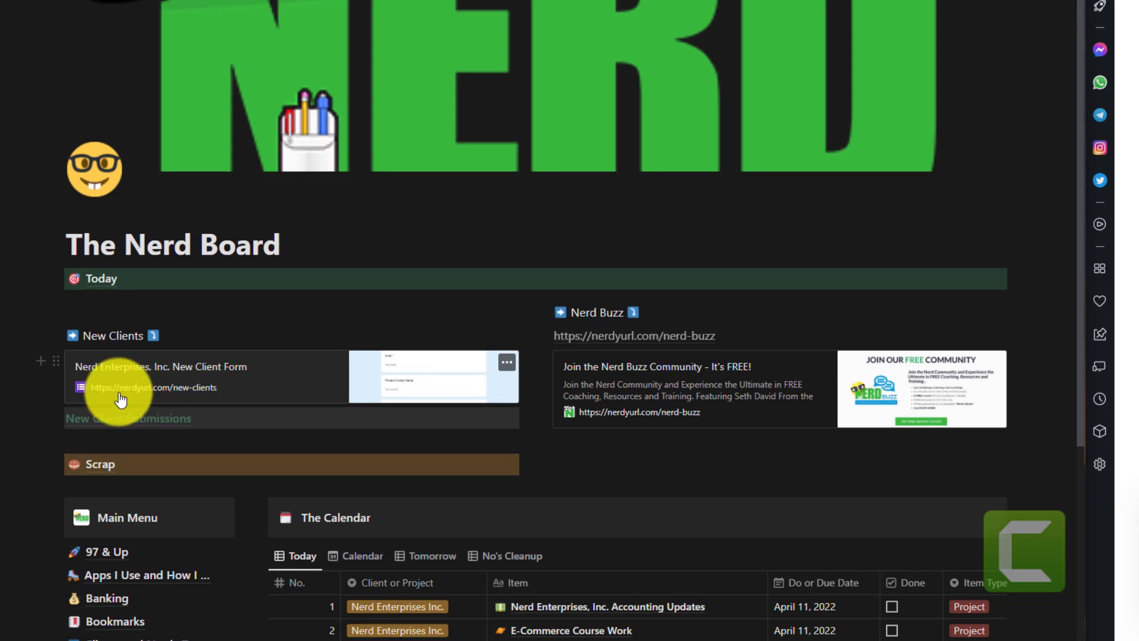
- Copy the original link of the New Client Form bookmark, and check it in a new browser tab, closing that tab again
{"action": "right_click", "coordinate": [165, 396]}
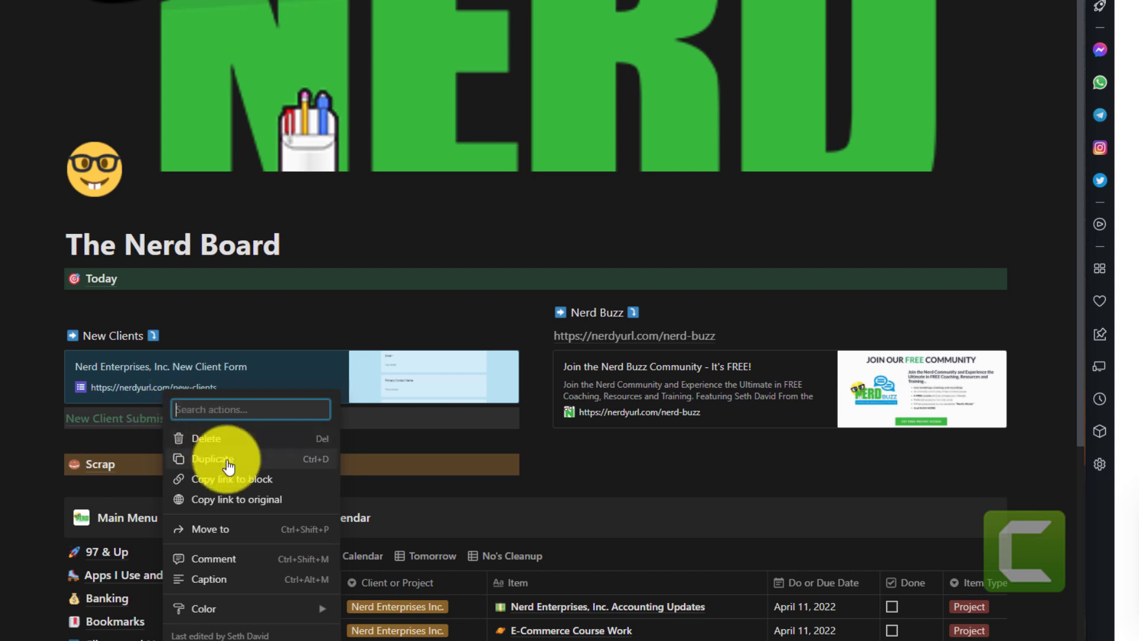
{"action": "left_click", "coordinate": [230, 506]}
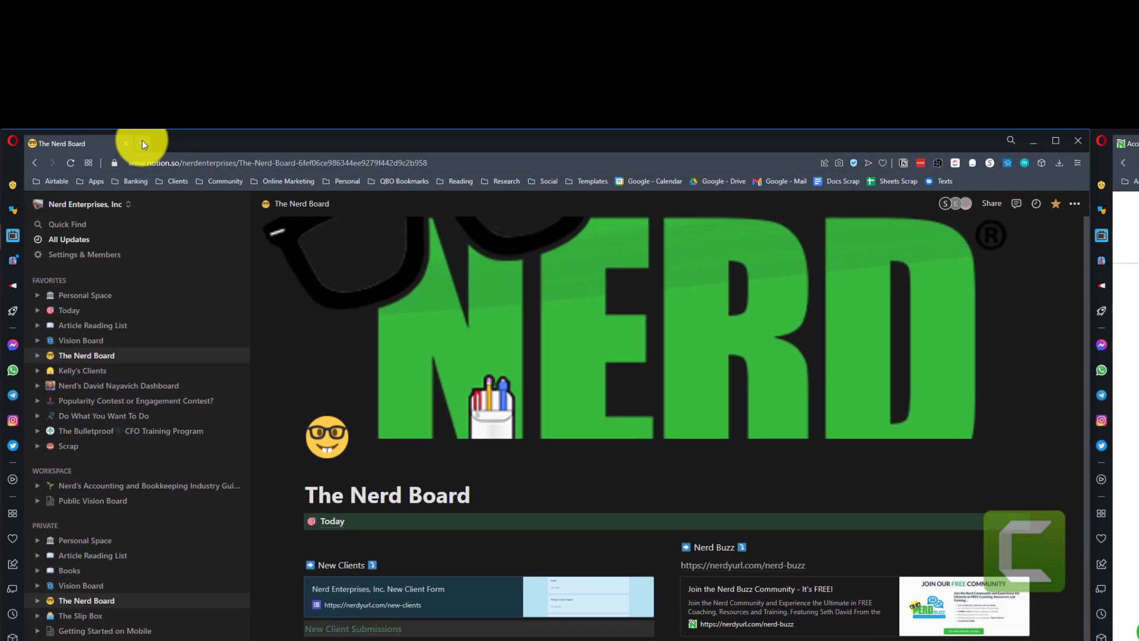
{"action": "left_click", "coordinate": [77, 64]}
{"action": "key", "text": "ctrl+v"}
{"action": "key", "text": "Return"}
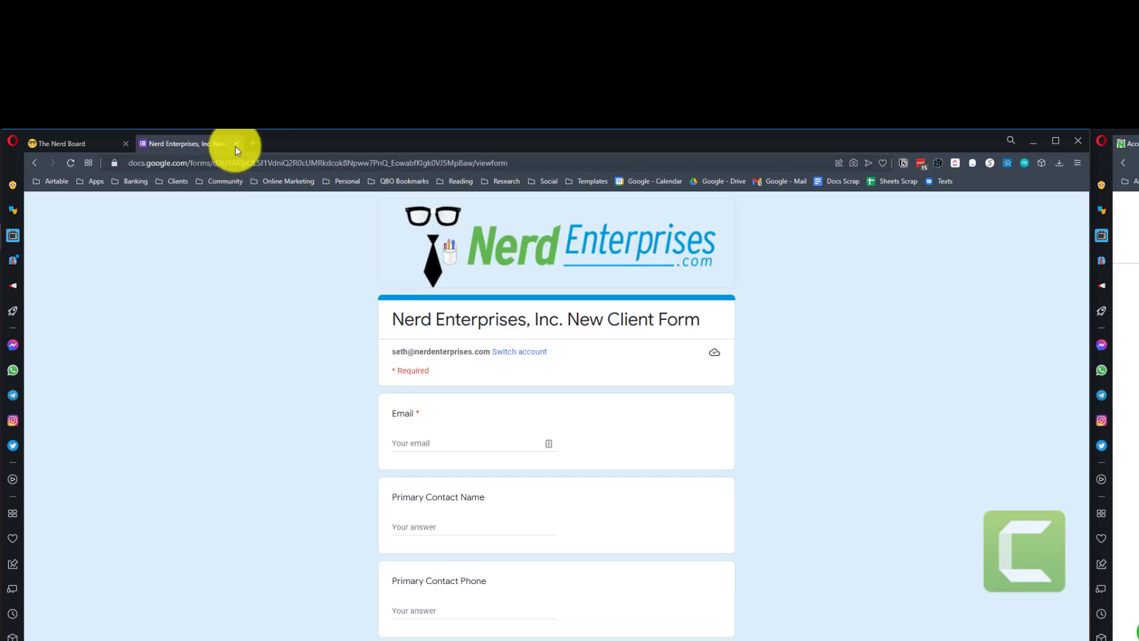
{"action": "left_click", "coordinate": [236, 144]}
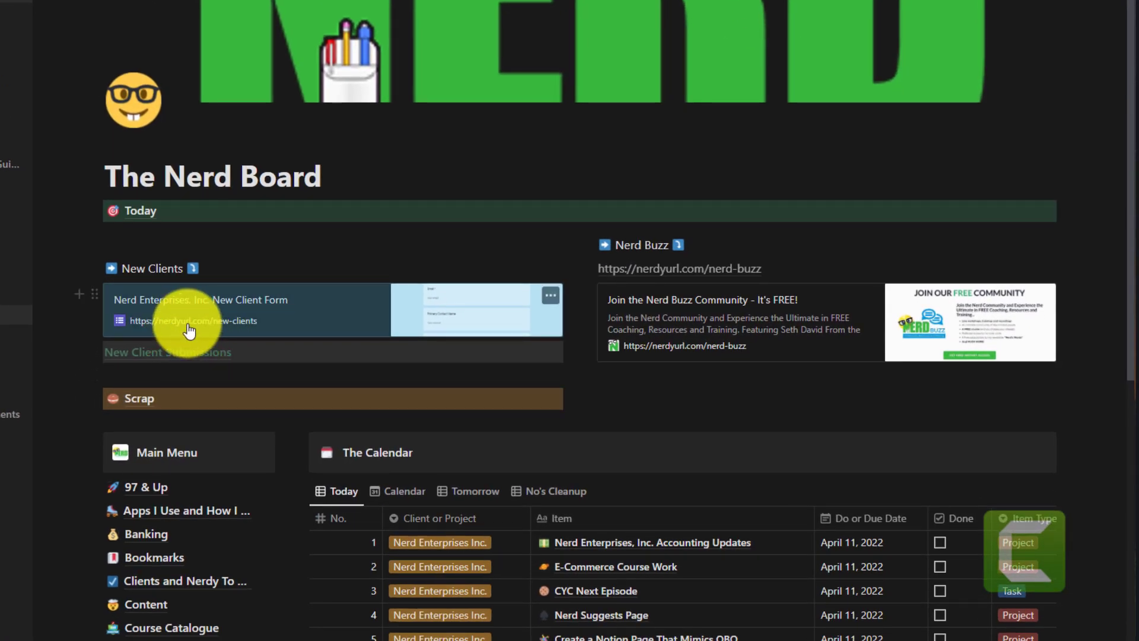
- Copy the block link of the Join the Nerd Buzz Community bookmark on The Nerd Board
{"action": "mouse_move", "coordinate": [194, 359]}
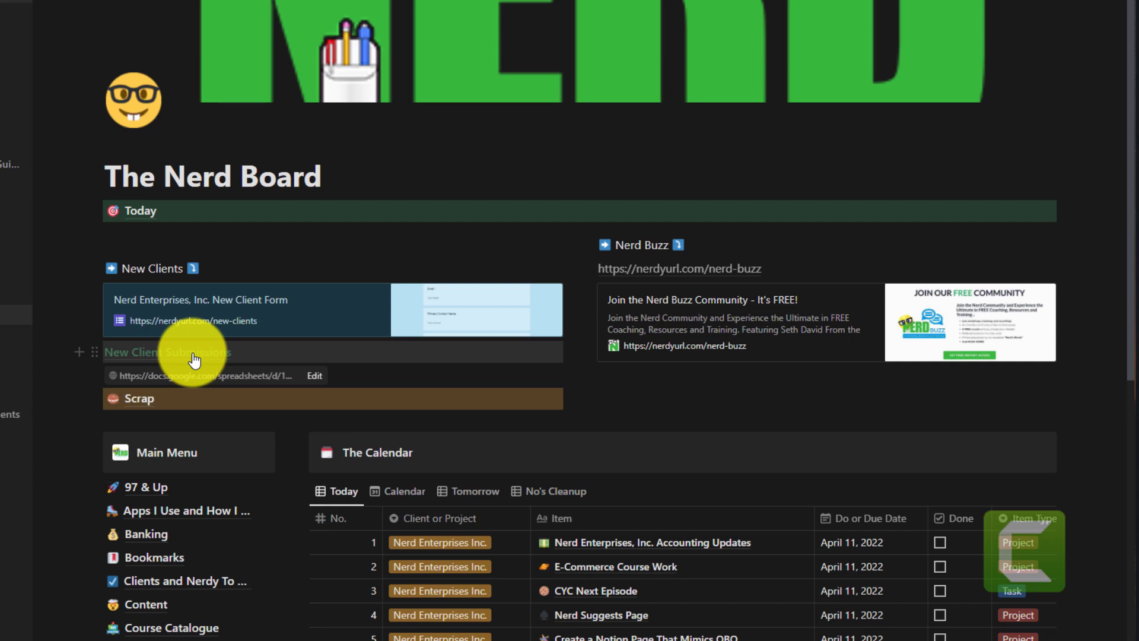
{"action": "left_click", "coordinate": [785, 268]}
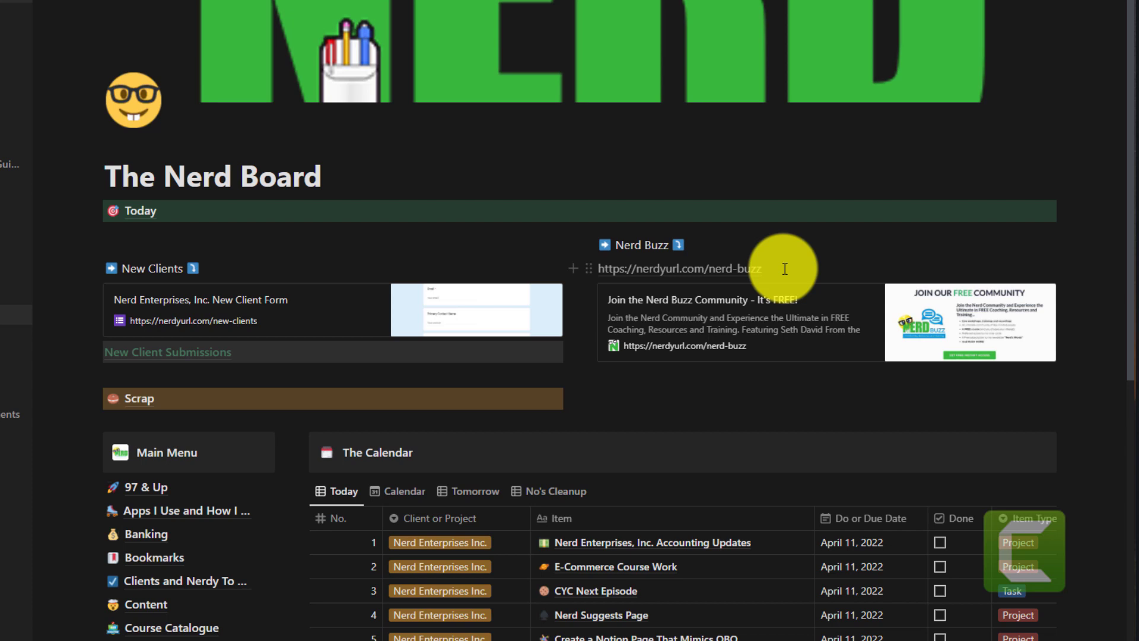
{"action": "right_click", "coordinate": [686, 322]}
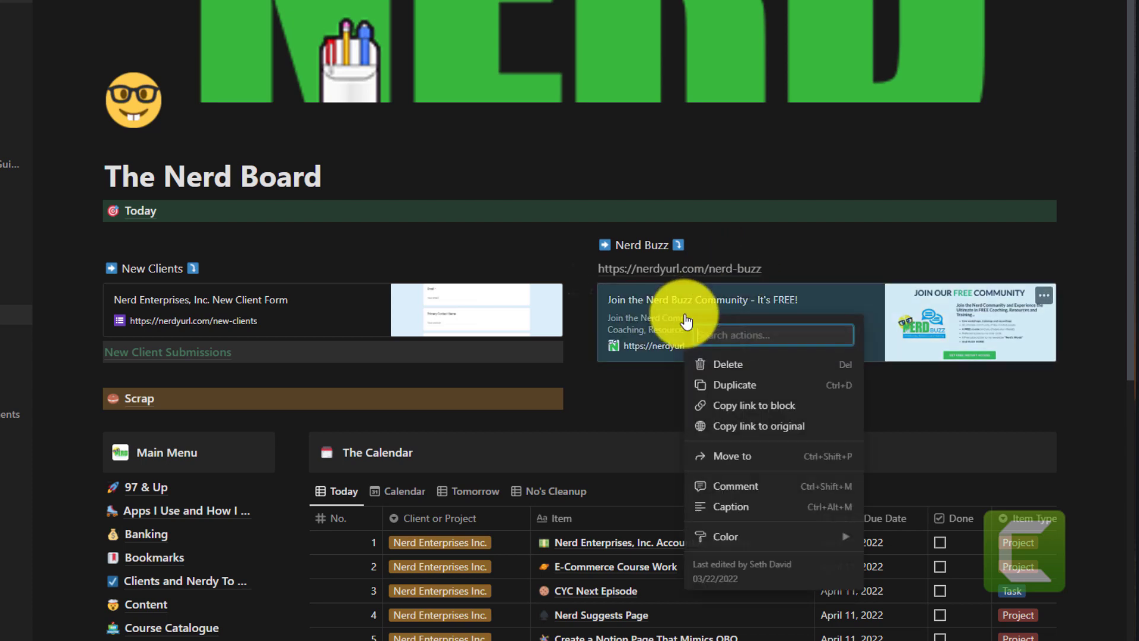
{"action": "left_click", "coordinate": [742, 408]}
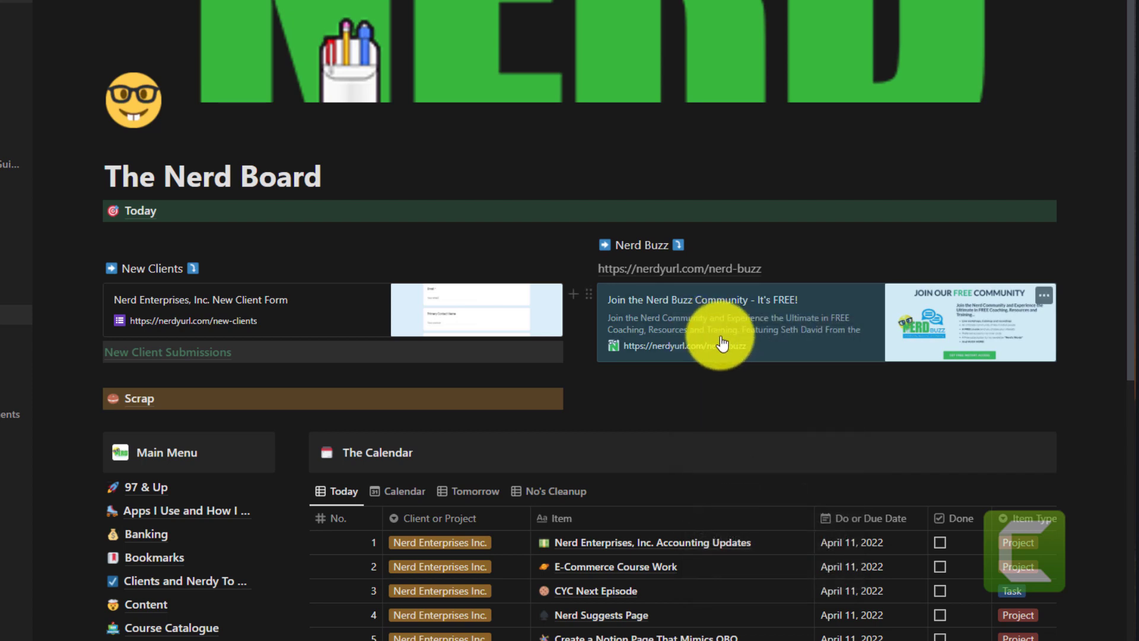
- Highlight the nerdyurl.com/nerd-buzz link text, and view the page behind the Join the Nerd Buzz Community bookmark, closing it again
{"action": "left_click", "coordinate": [768, 267]}
{"action": "left_click_drag", "start_coordinate": [781, 262], "coordinate": [604, 271]}
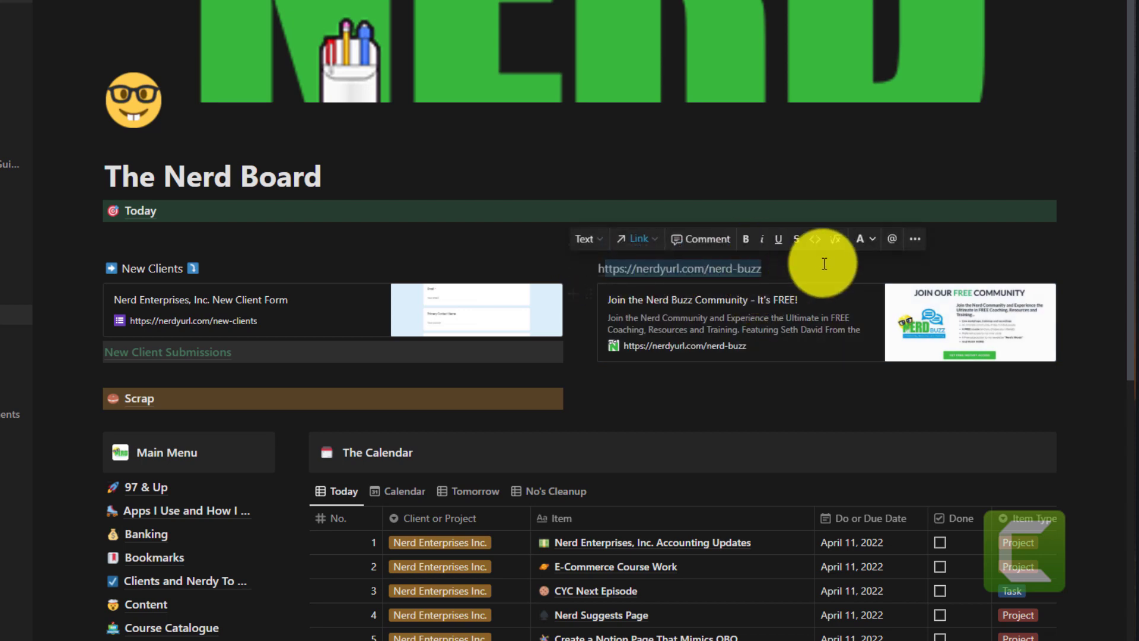
{"action": "left_click", "coordinate": [794, 263]}
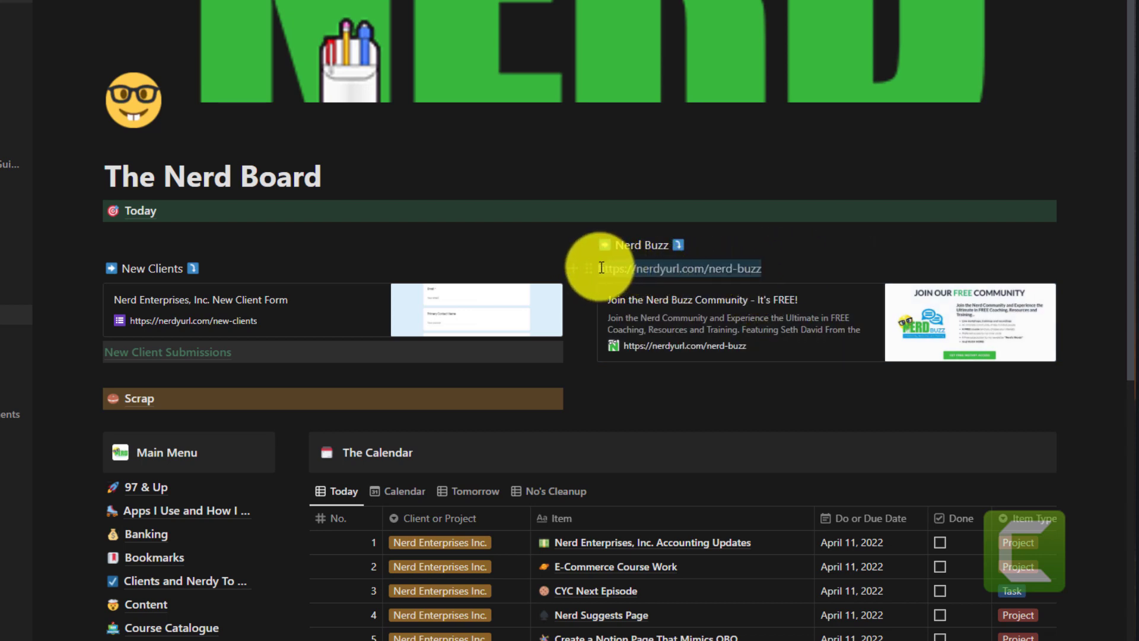
{"action": "left_click_drag", "start_coordinate": [592, 262], "coordinate": [833, 268]}
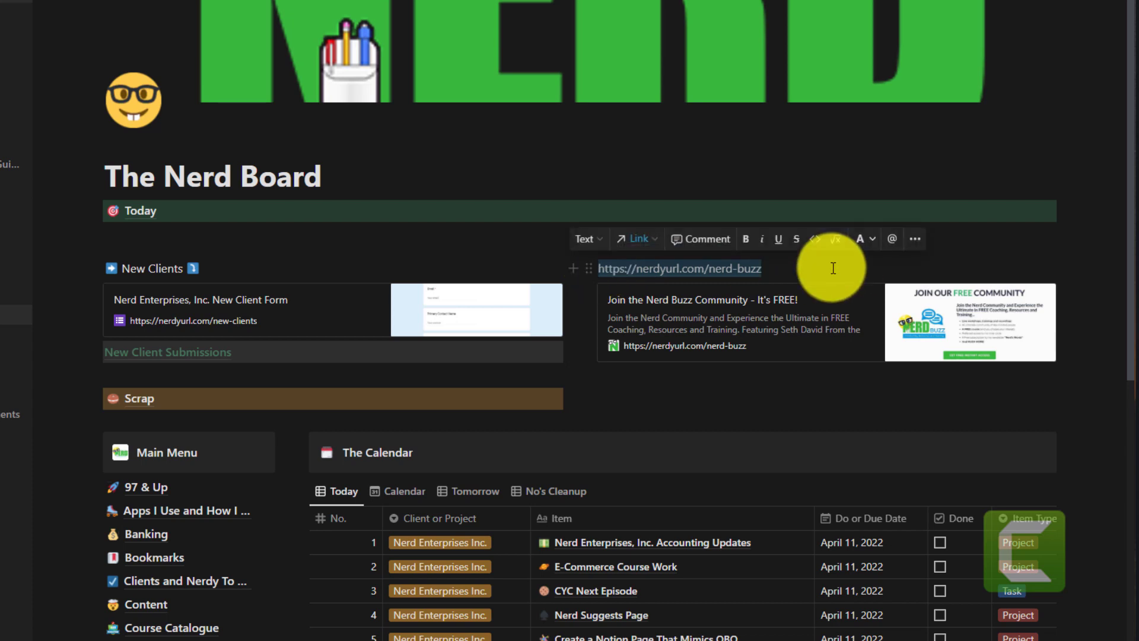
{"action": "left_click", "coordinate": [791, 268]}
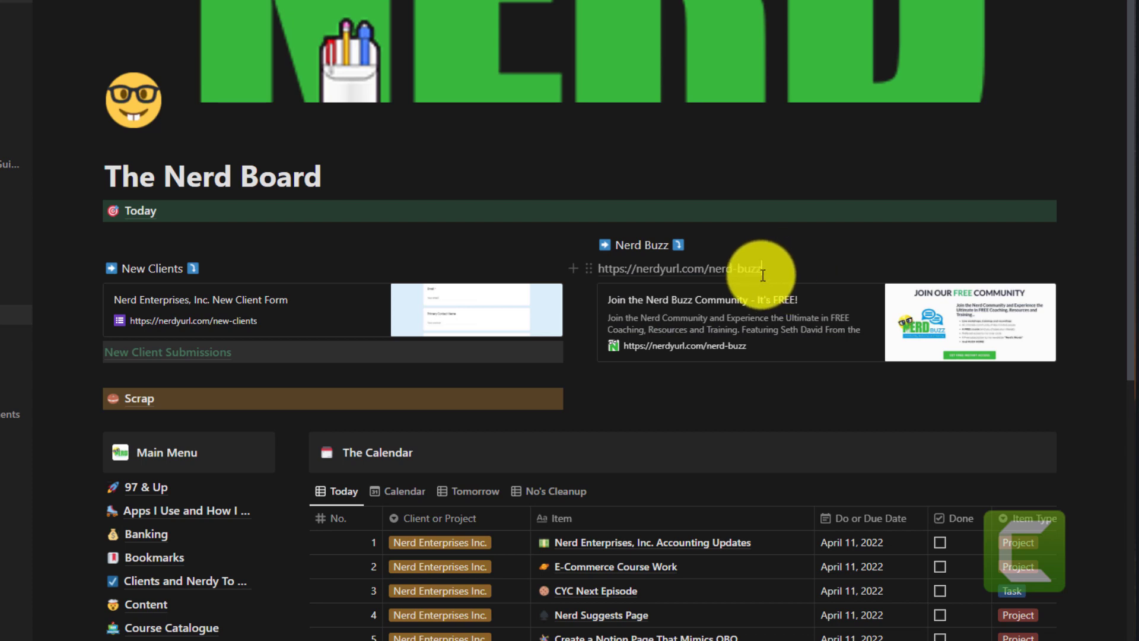
{"action": "left_click", "coordinate": [705, 317]}
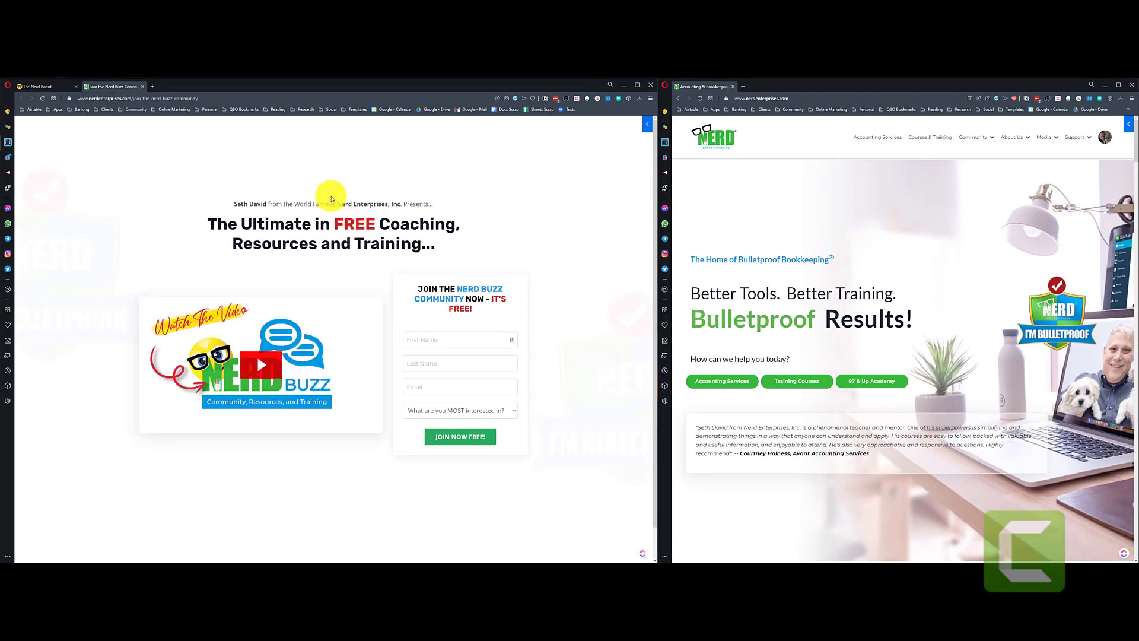
{"action": "left_click", "coordinate": [141, 86]}
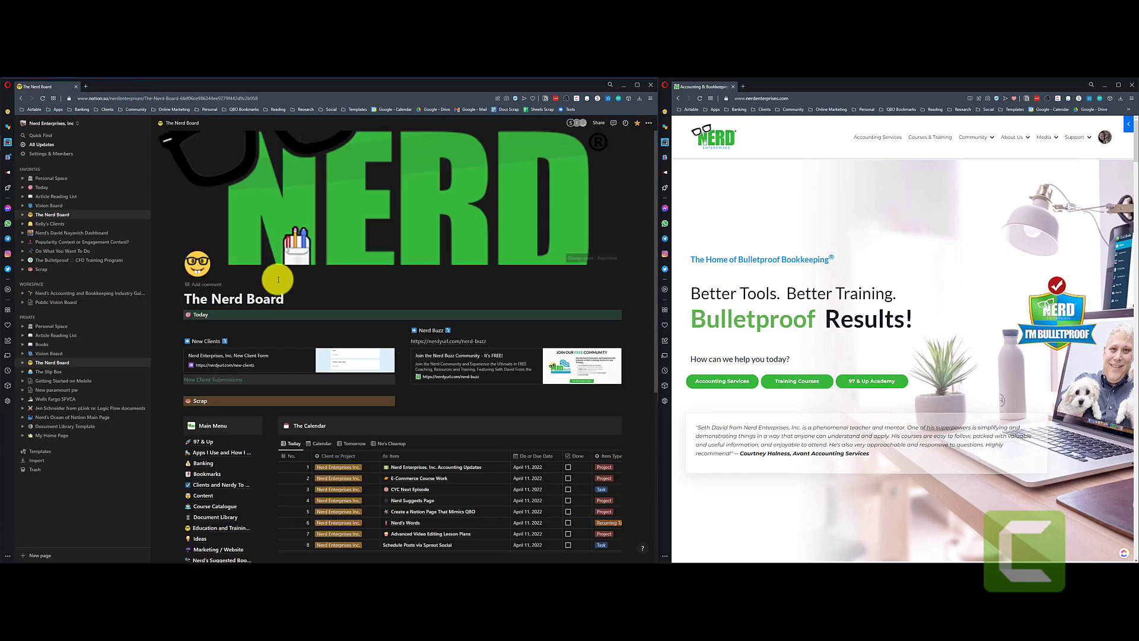
- Open the Course Catalogue page from the Main Menu and show its full Course Catalogue view
{"action": "scroll", "coordinate": [280, 282], "scroll_direction": "down", "scroll_amount": 3}
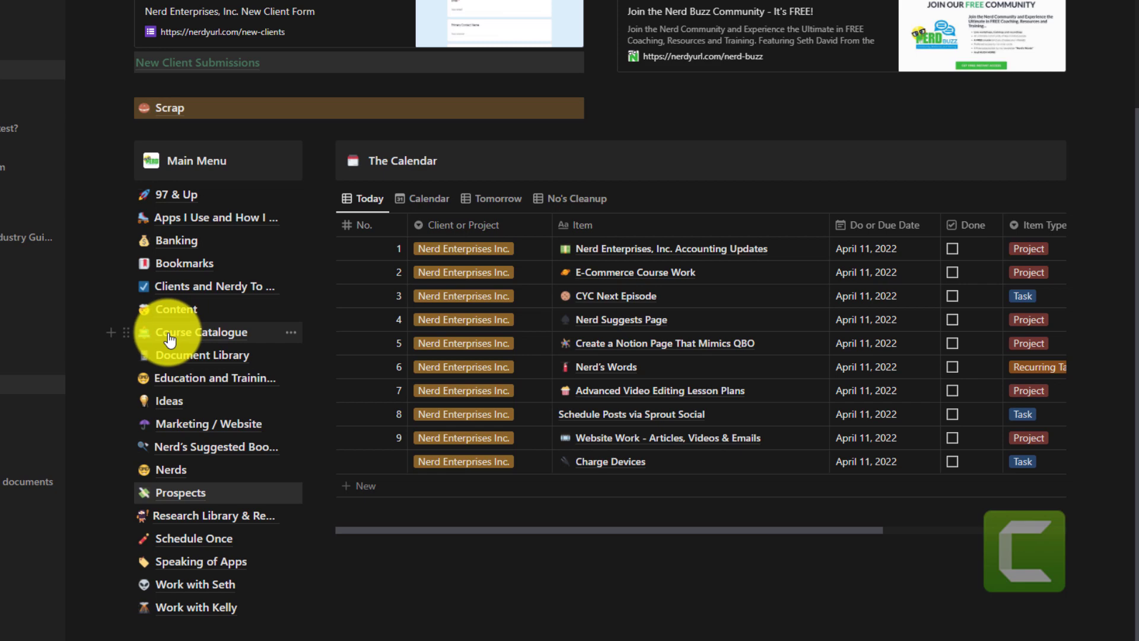
{"action": "left_click", "coordinate": [195, 341]}
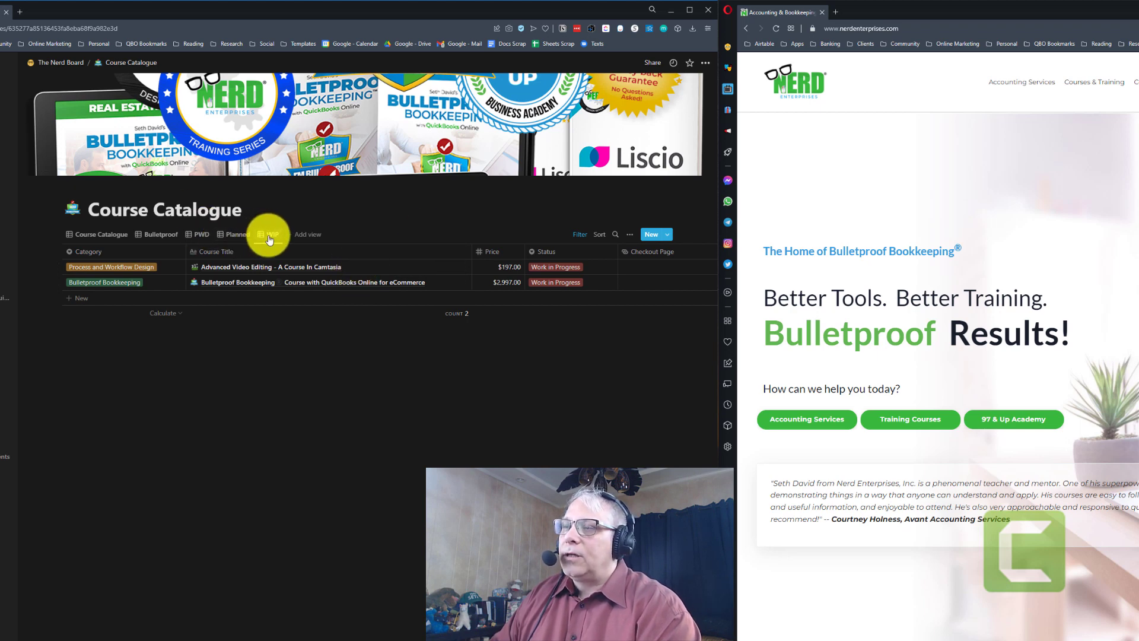
{"action": "left_click", "coordinate": [98, 237]}
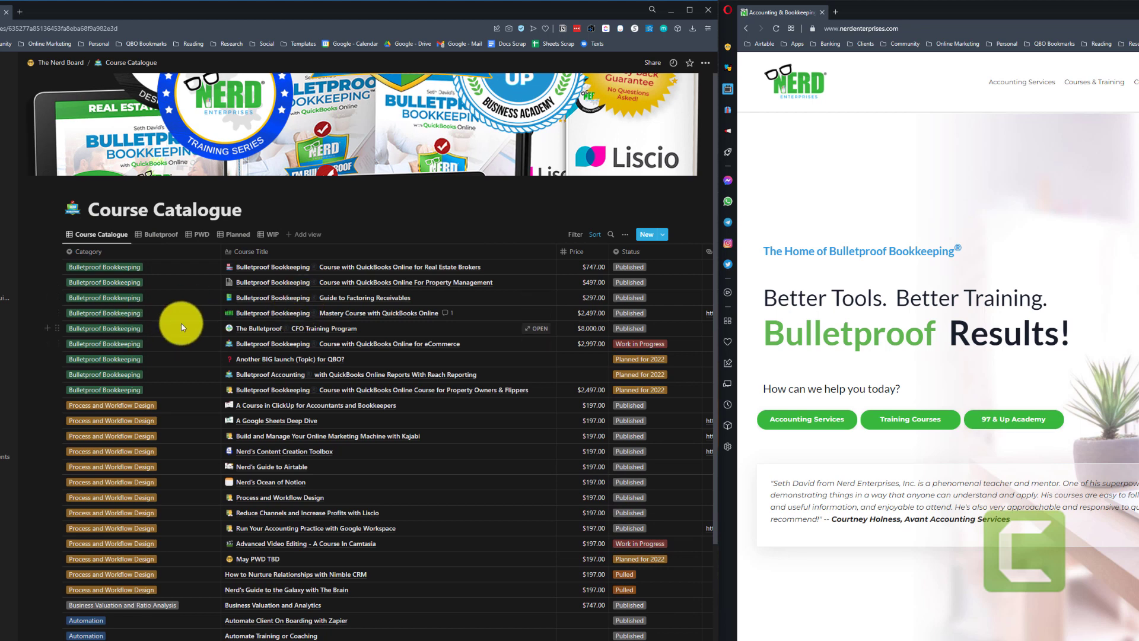
- Check the filter of the Bulletproof view with the filter bar hidden again, and show the PWD view
{"action": "left_click", "coordinate": [151, 236]}
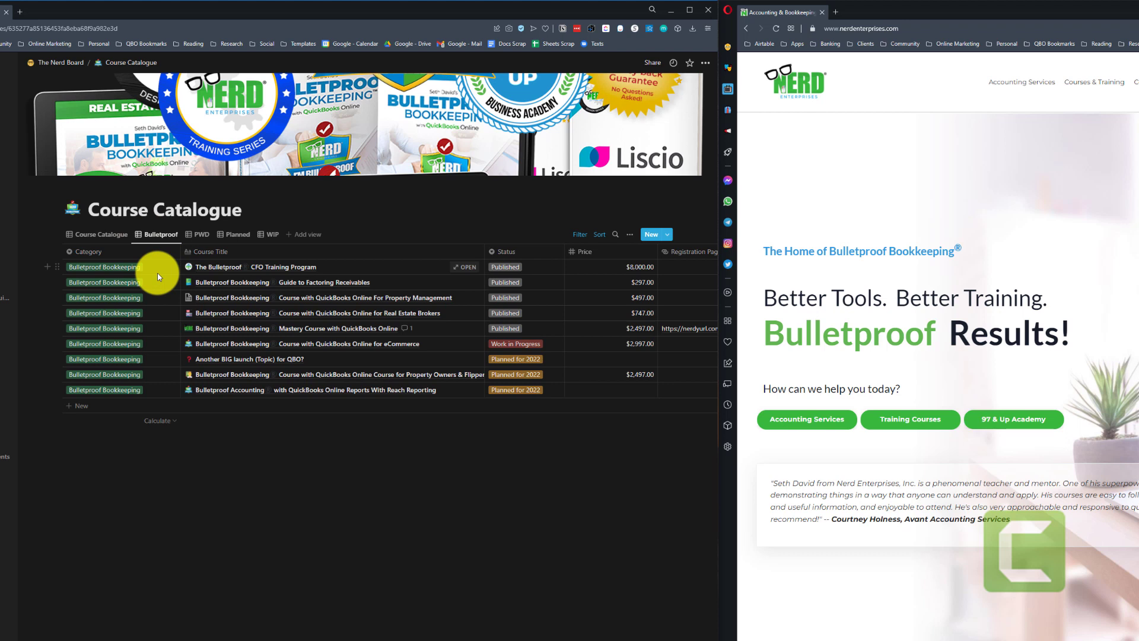
{"action": "left_click", "coordinate": [580, 235]}
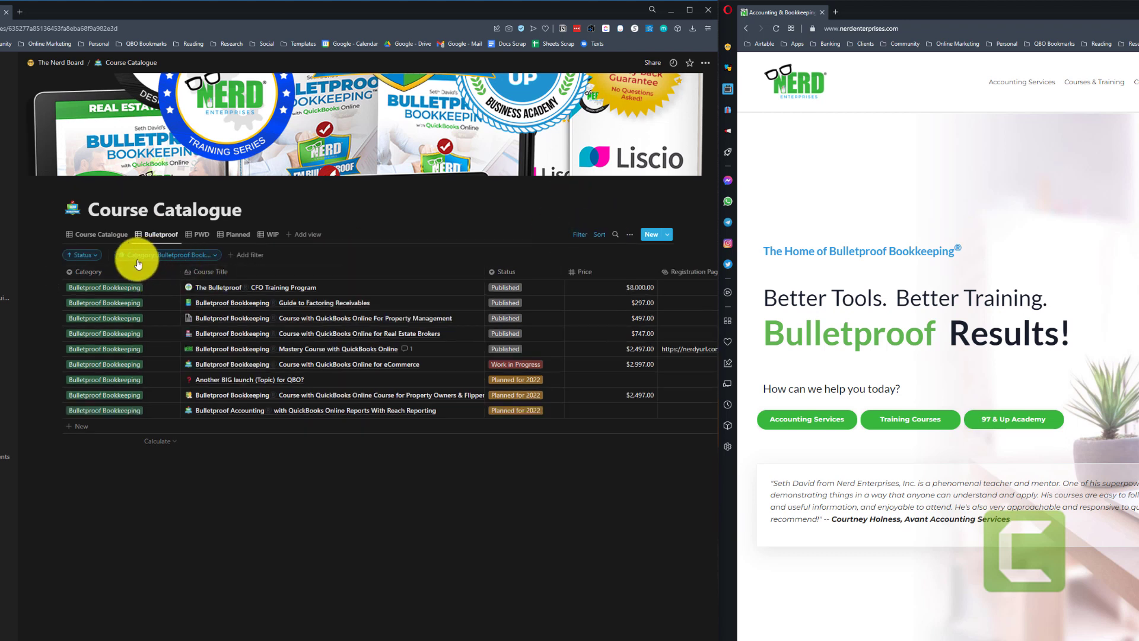
{"action": "left_click", "coordinate": [581, 236]}
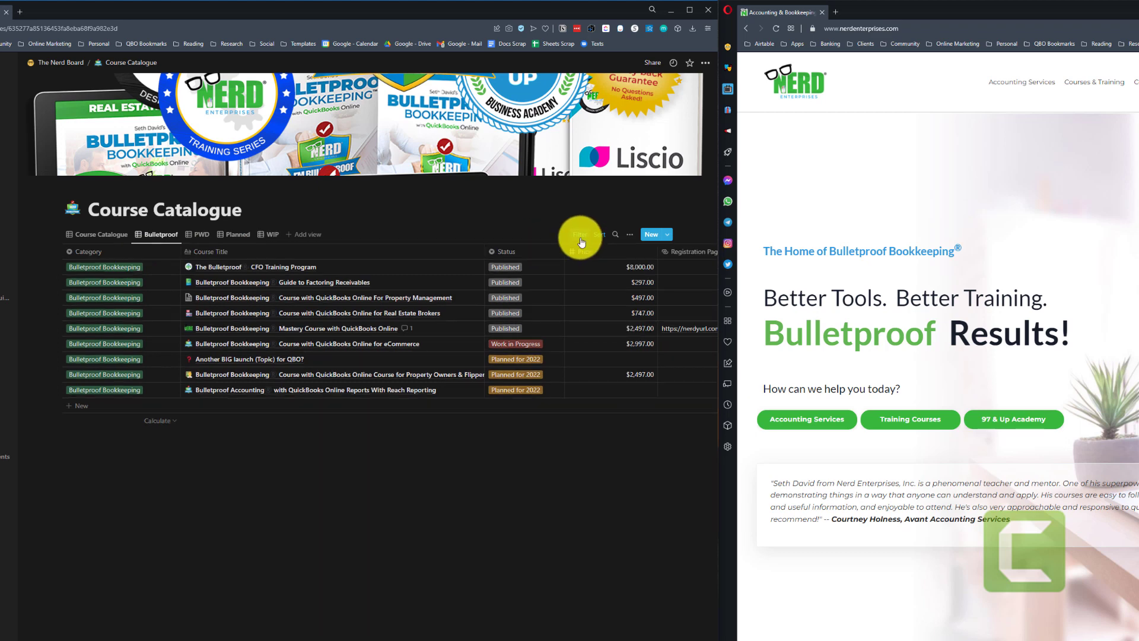
{"action": "left_click", "coordinate": [198, 237]}
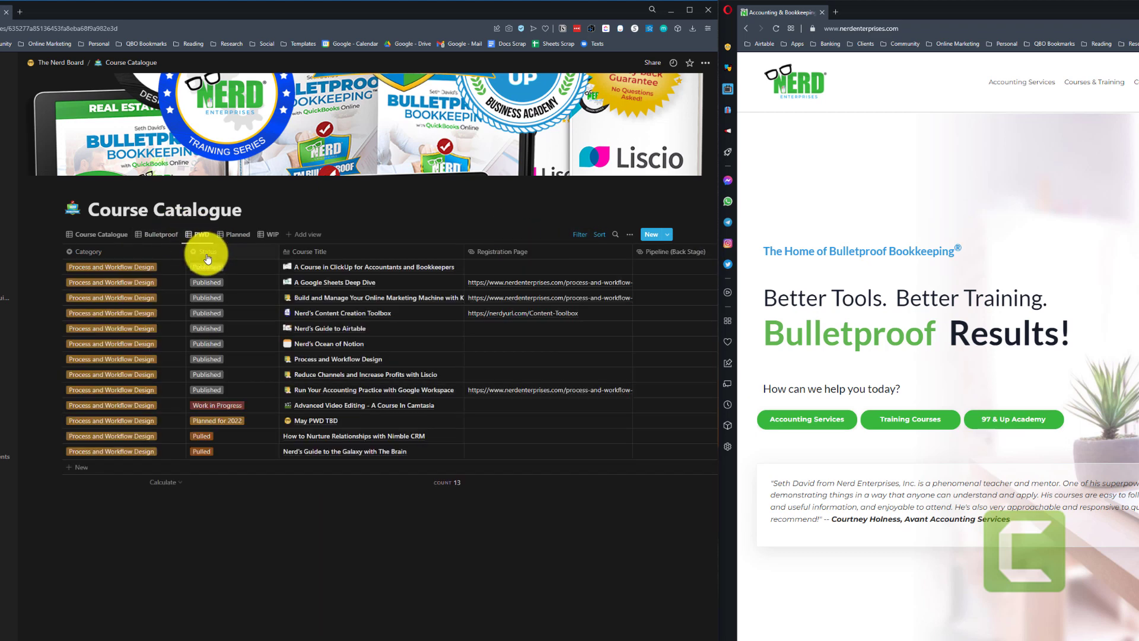
- In the Planned view, add Work in Progress to the status values of the Planned for 2022 filter rule
{"action": "left_click", "coordinate": [236, 236]}
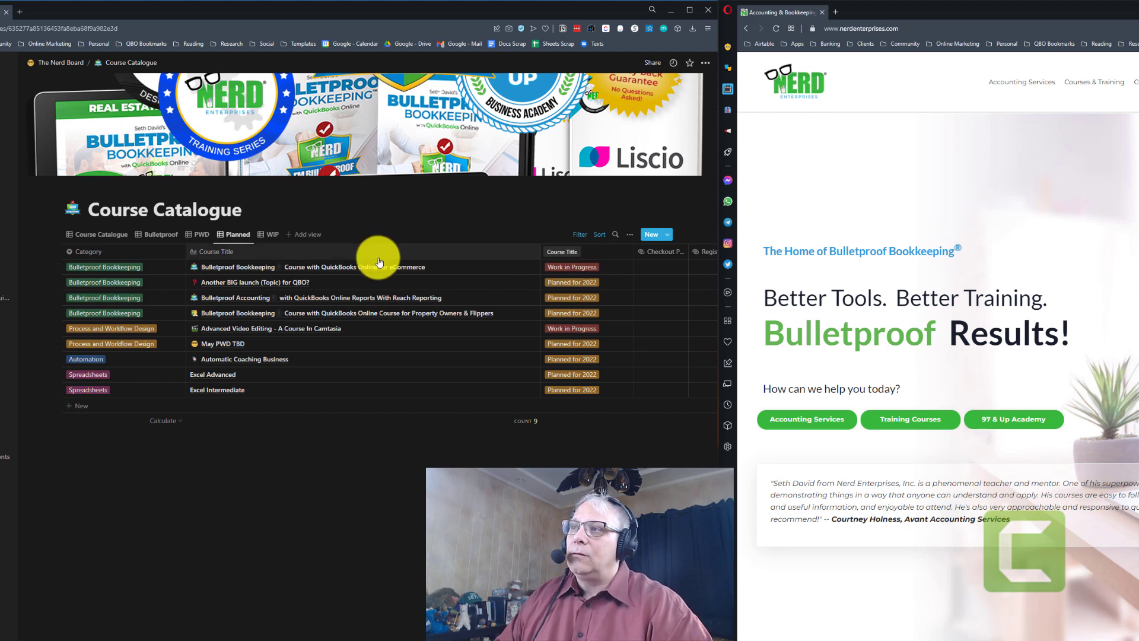
{"action": "left_click", "coordinate": [580, 235]}
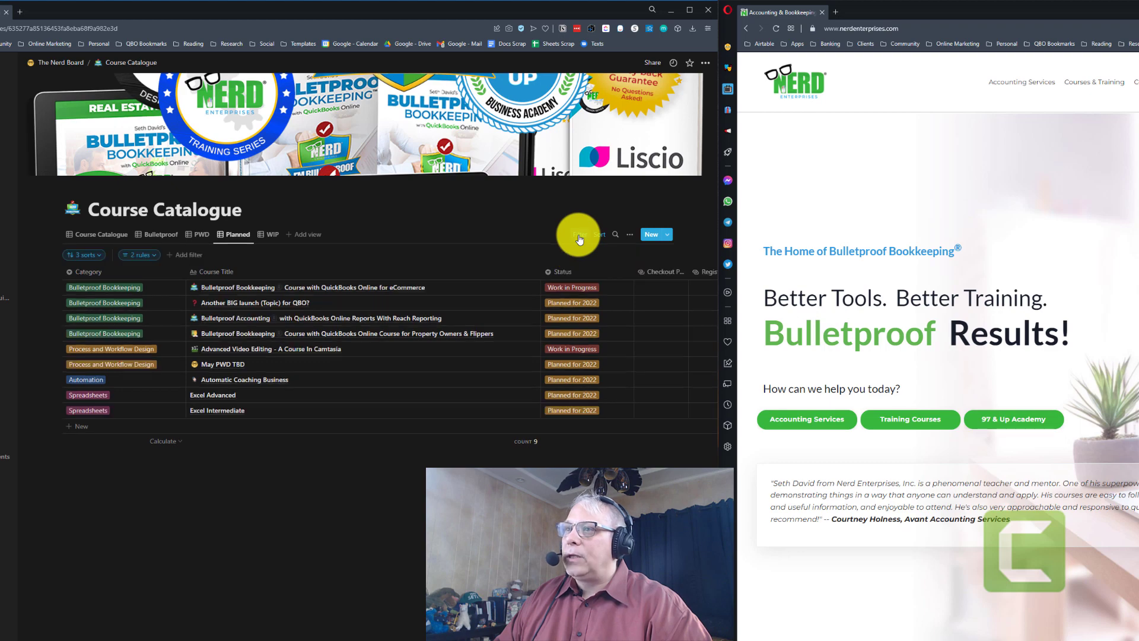
{"action": "left_click", "coordinate": [141, 255]}
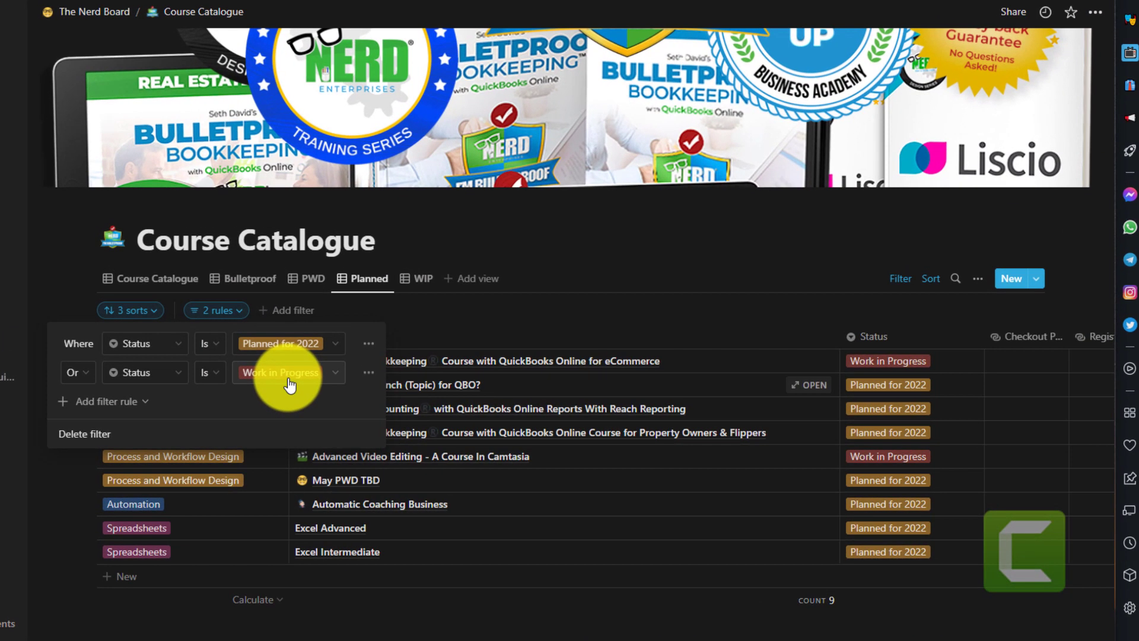
{"action": "left_click", "coordinate": [307, 342]}
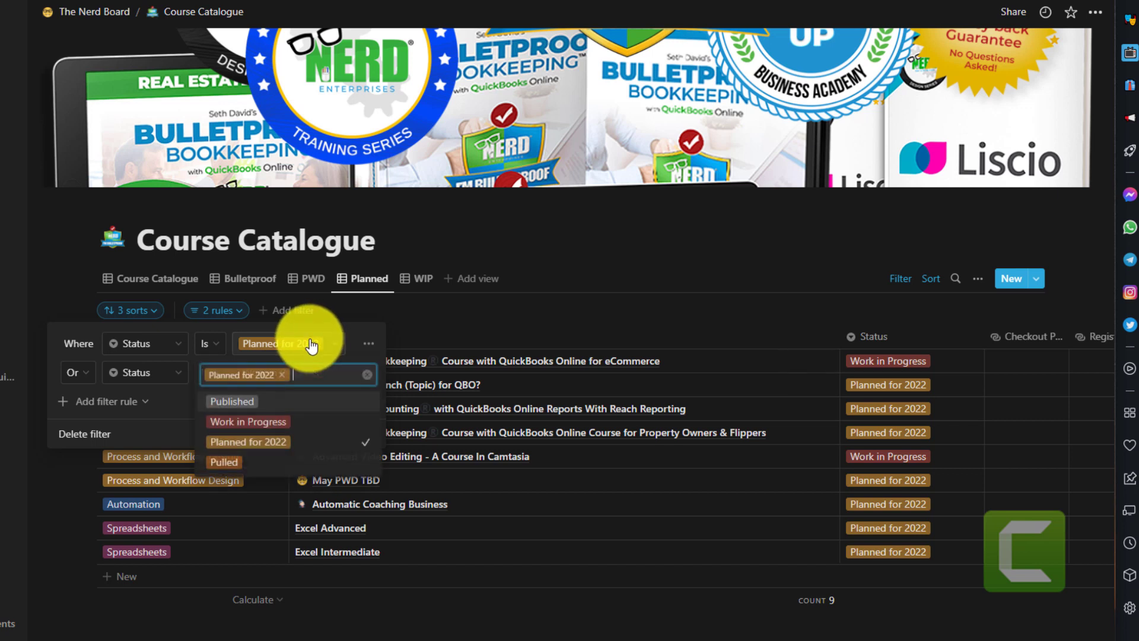
{"action": "left_click", "coordinate": [288, 421]}
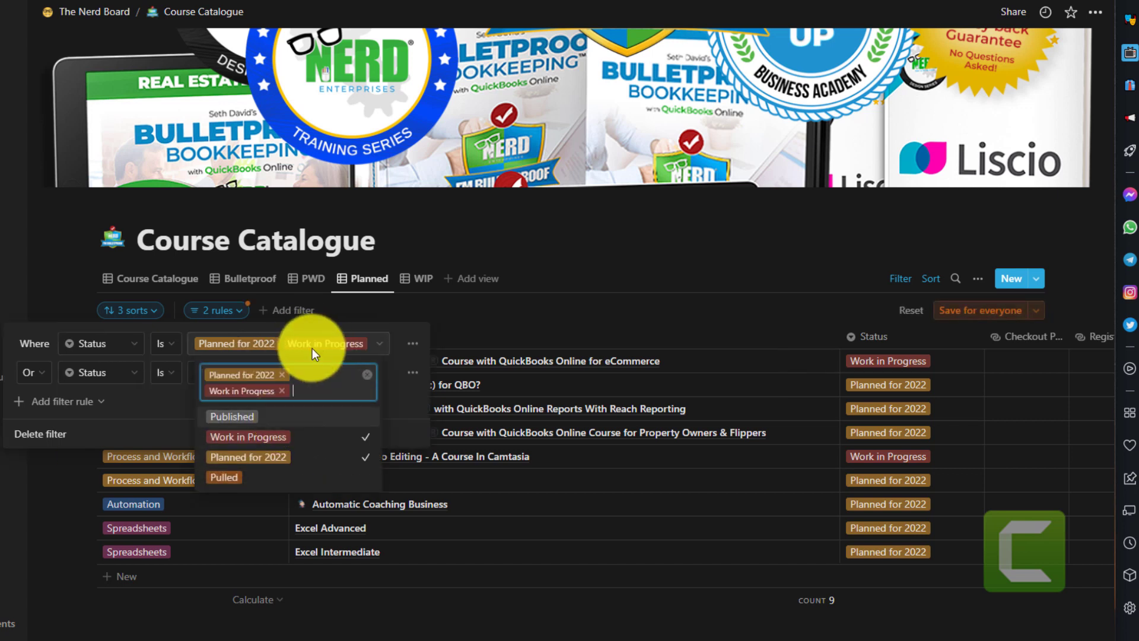
- Remove the second filter rule, the Or condition on the Work in Progress status
{"action": "left_click", "coordinate": [382, 382]}
{"action": "left_click", "coordinate": [415, 379]}
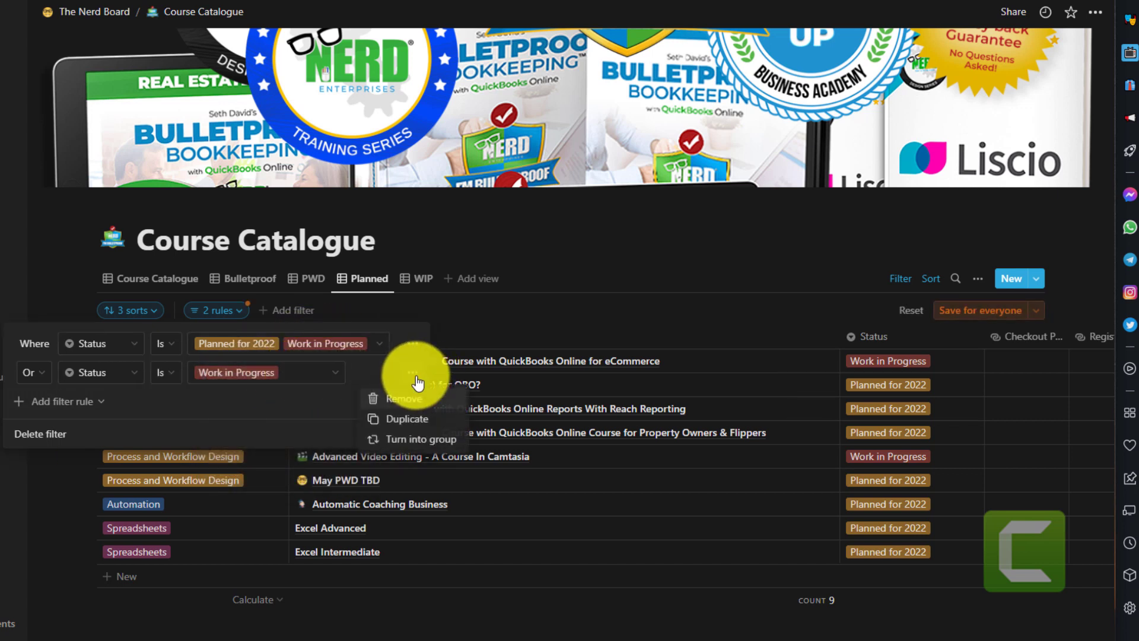
{"action": "left_click", "coordinate": [402, 399]}
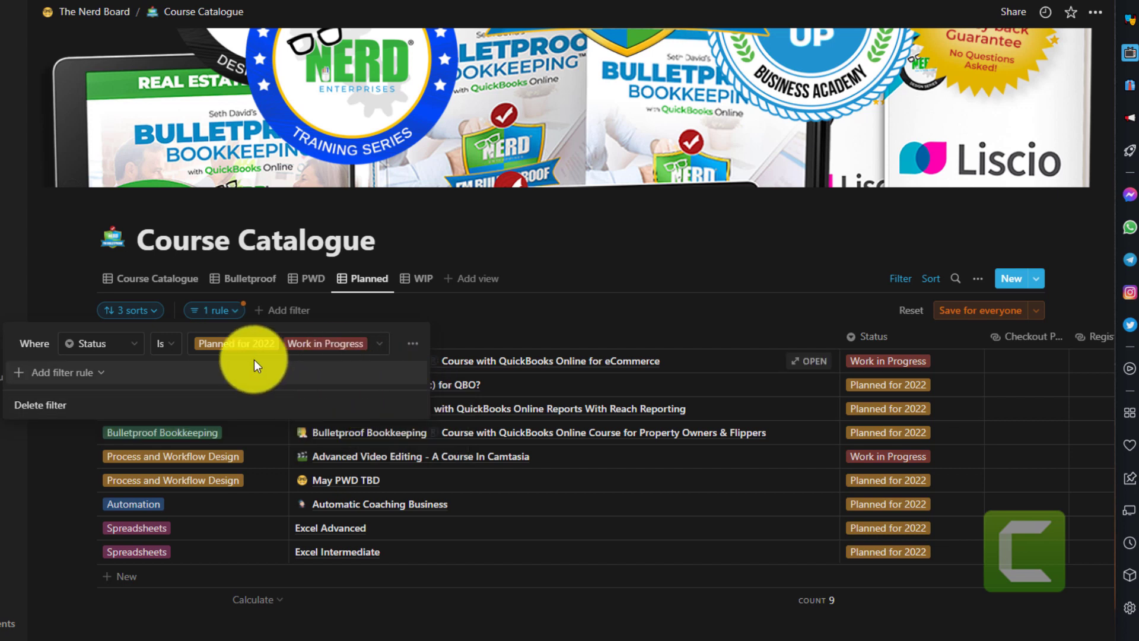
- Check the status values of the remaining filter rule and save the Planned view's filter for everyone
{"action": "left_click", "coordinate": [370, 352]}
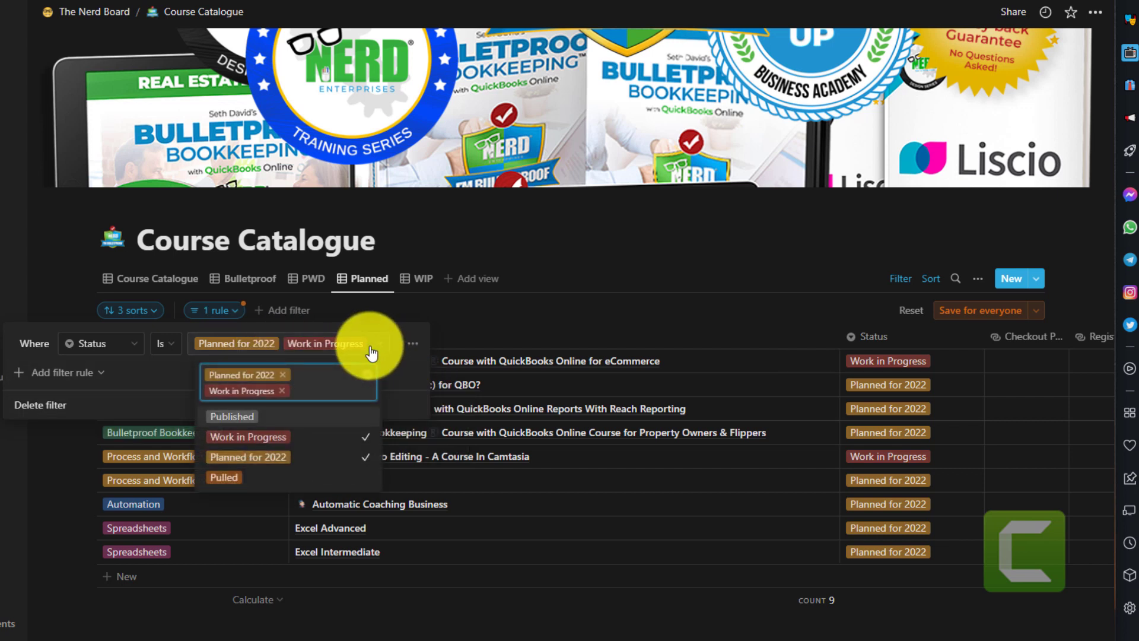
{"action": "left_click", "coordinate": [136, 379]}
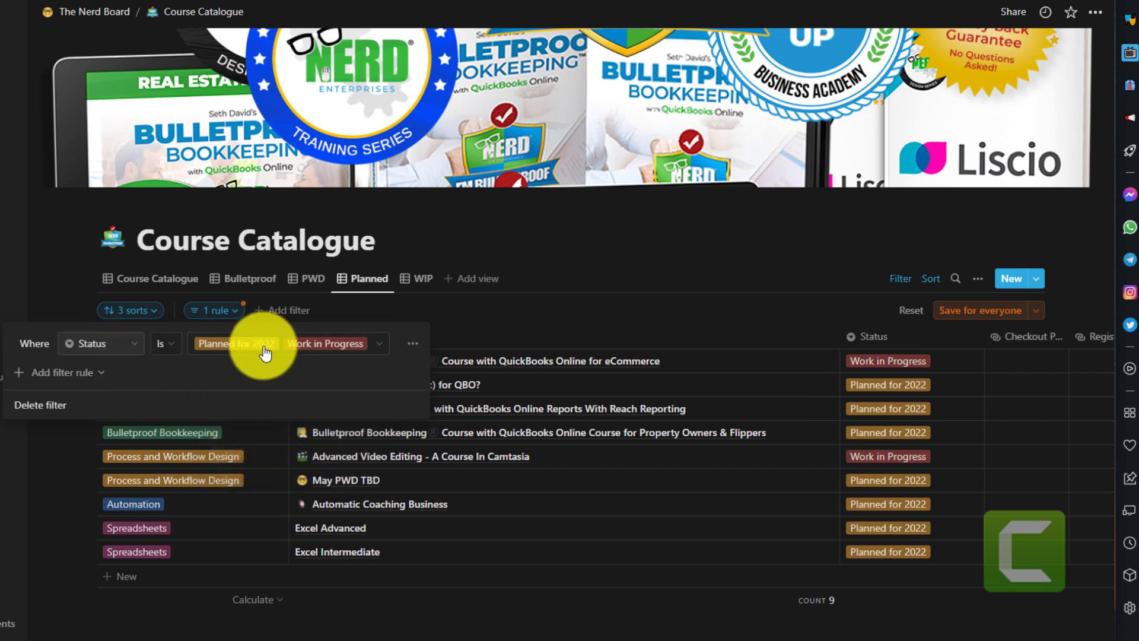
{"action": "left_click", "coordinate": [539, 315]}
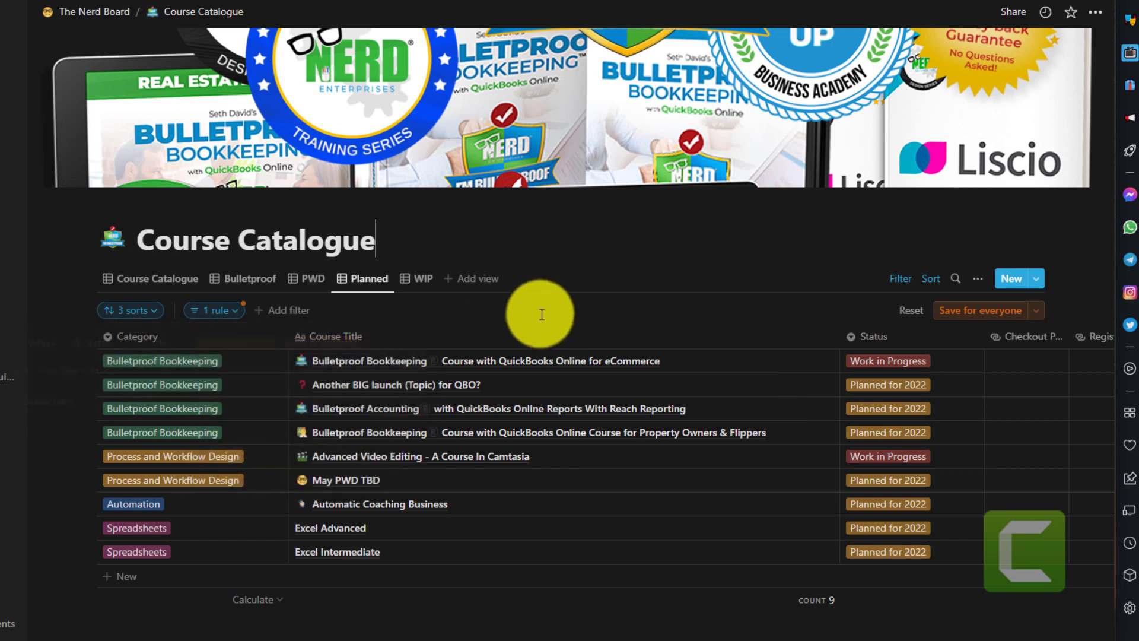
{"action": "left_click", "coordinate": [960, 314]}
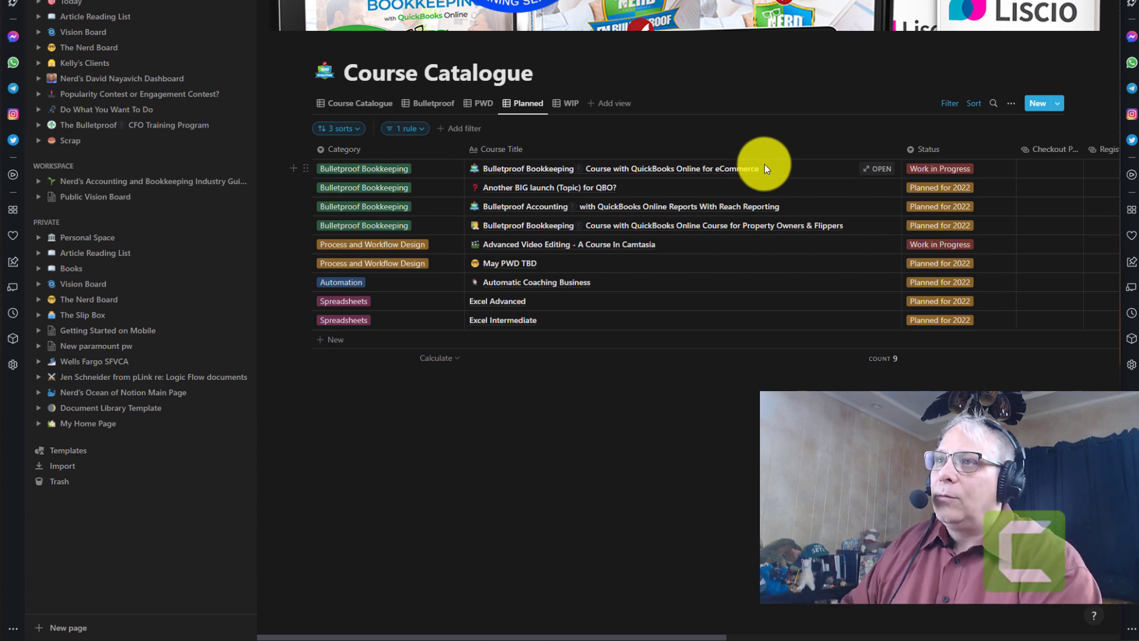
- Show the WIP view of the Course Catalogue and return to The Nerd Board
{"action": "left_click", "coordinate": [571, 105]}
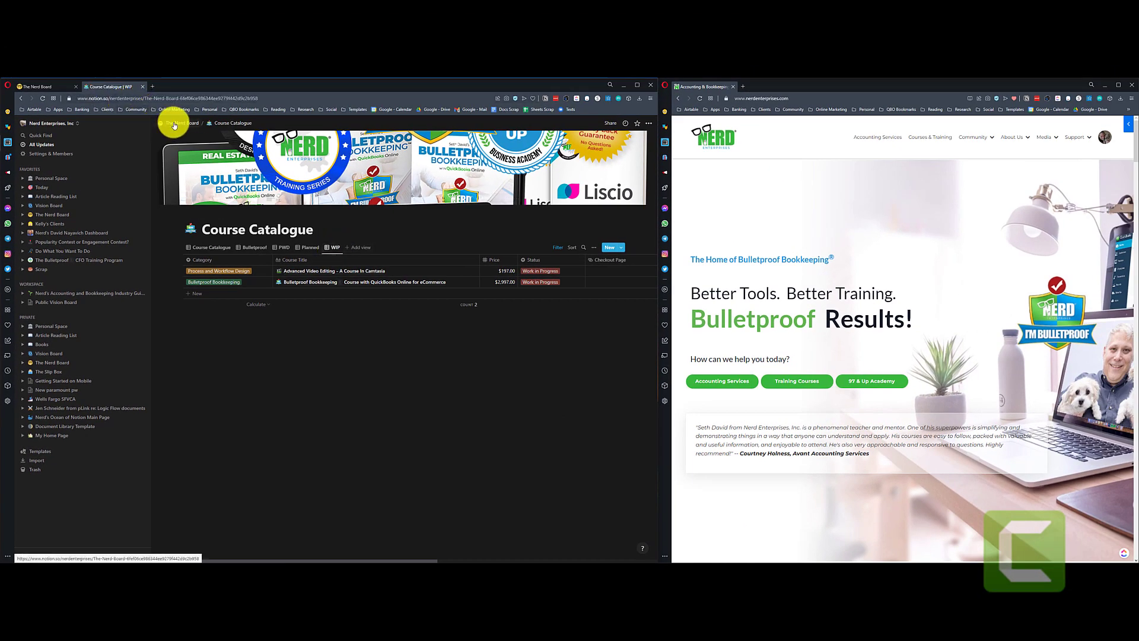
{"action": "left_click", "coordinate": [171, 123]}
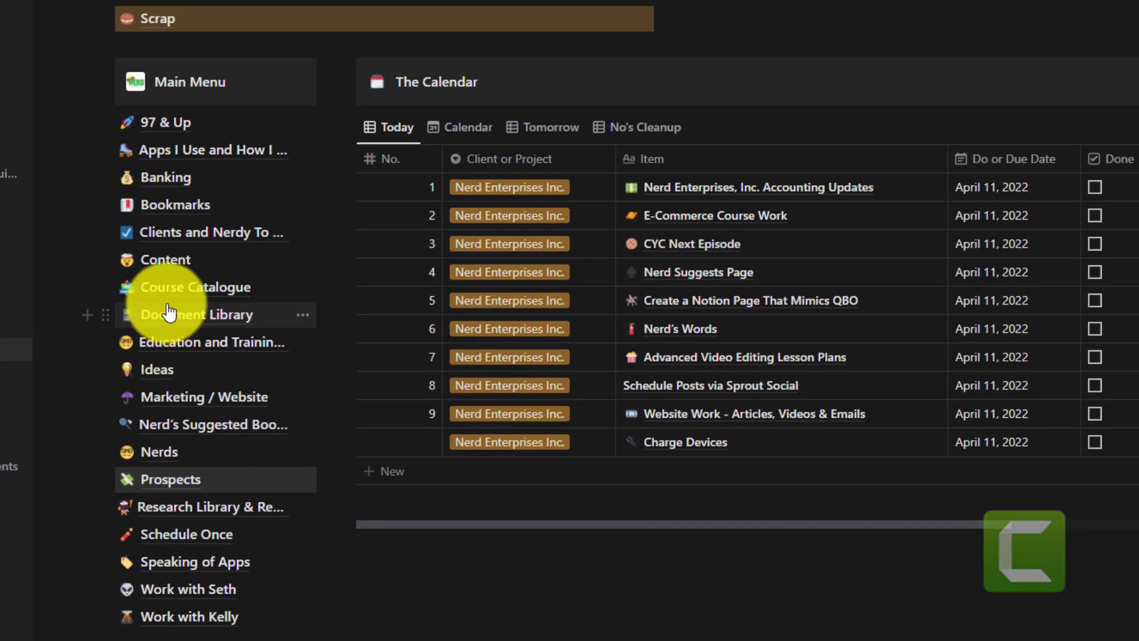
- Open the Ideas page from The Nerd Board's main menu in a separate browser tab
{"action": "middle_click", "coordinate": [162, 374]}
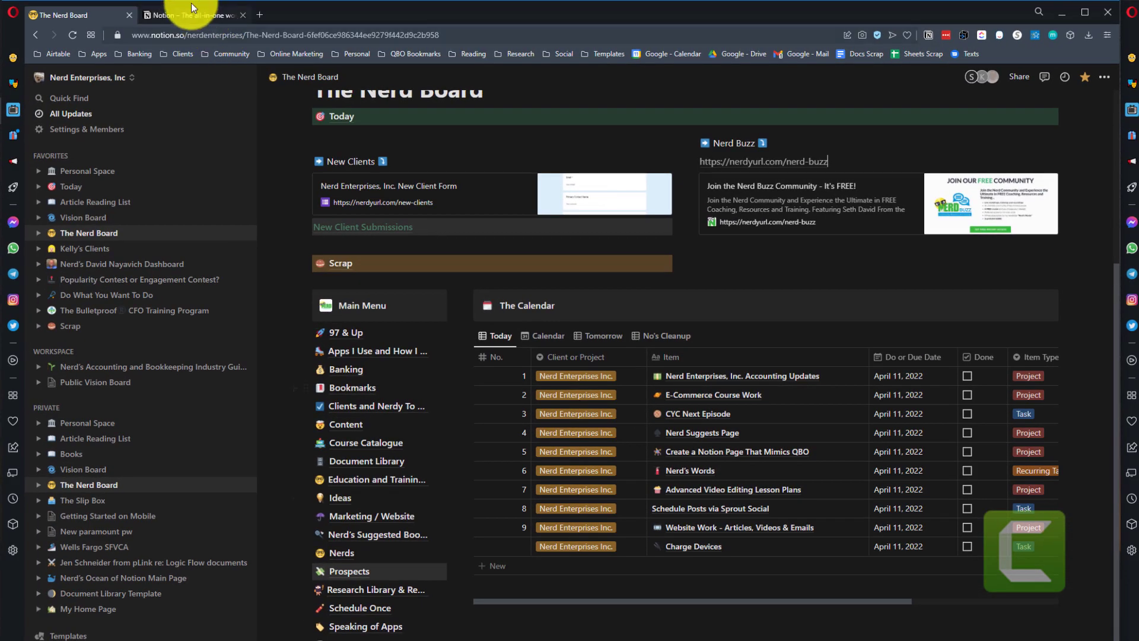
{"action": "left_click", "coordinate": [188, 9]}
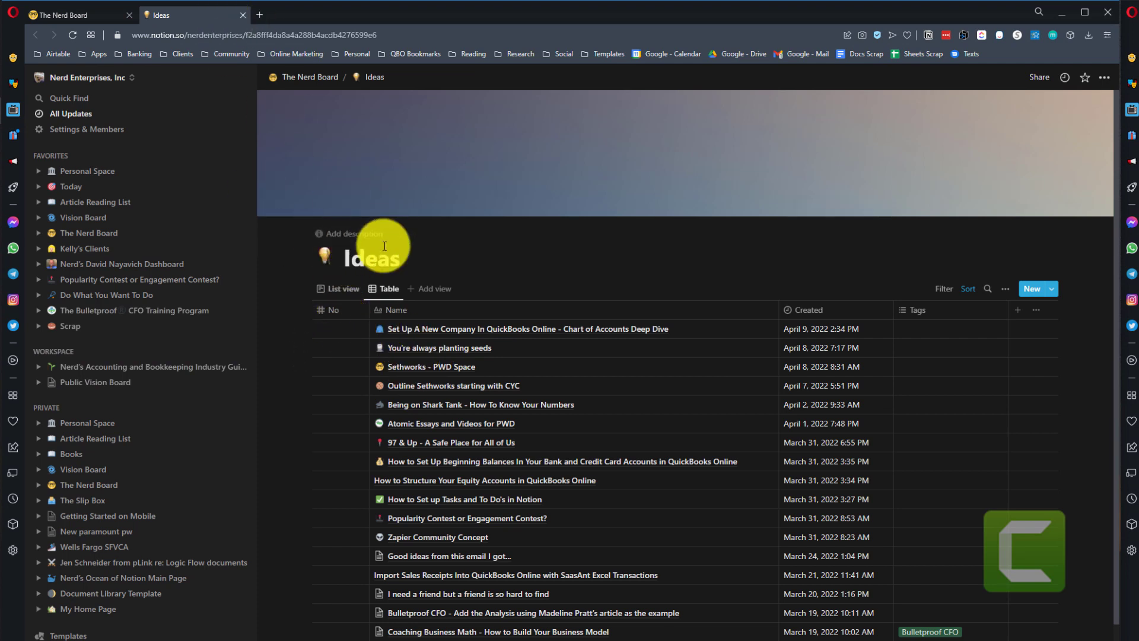
- Create a blank entry in the Ideas table, delete it again, and close the Ideas tab
{"action": "left_click", "coordinate": [1030, 288]}
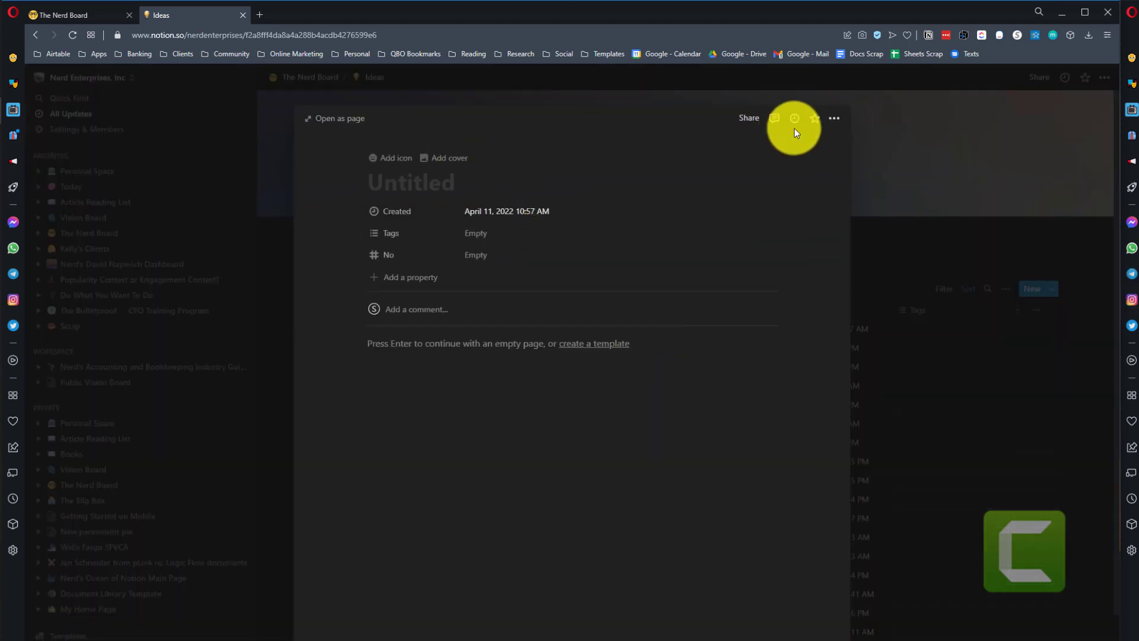
{"action": "left_click", "coordinate": [834, 120]}
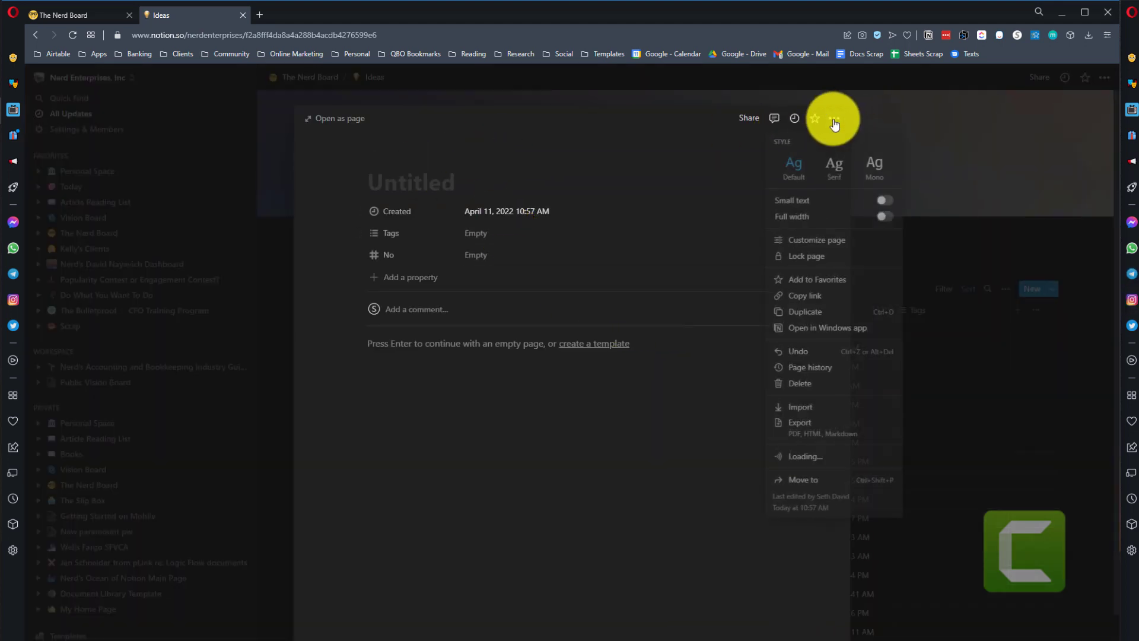
{"action": "left_click", "coordinate": [794, 382]}
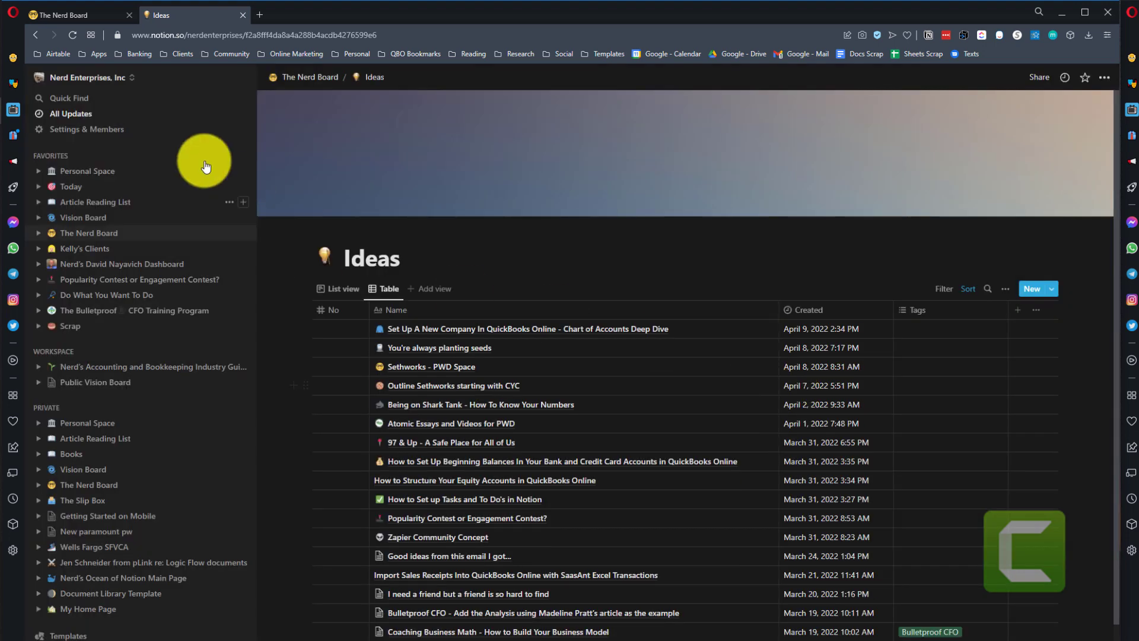
{"action": "left_click", "coordinate": [243, 15]}
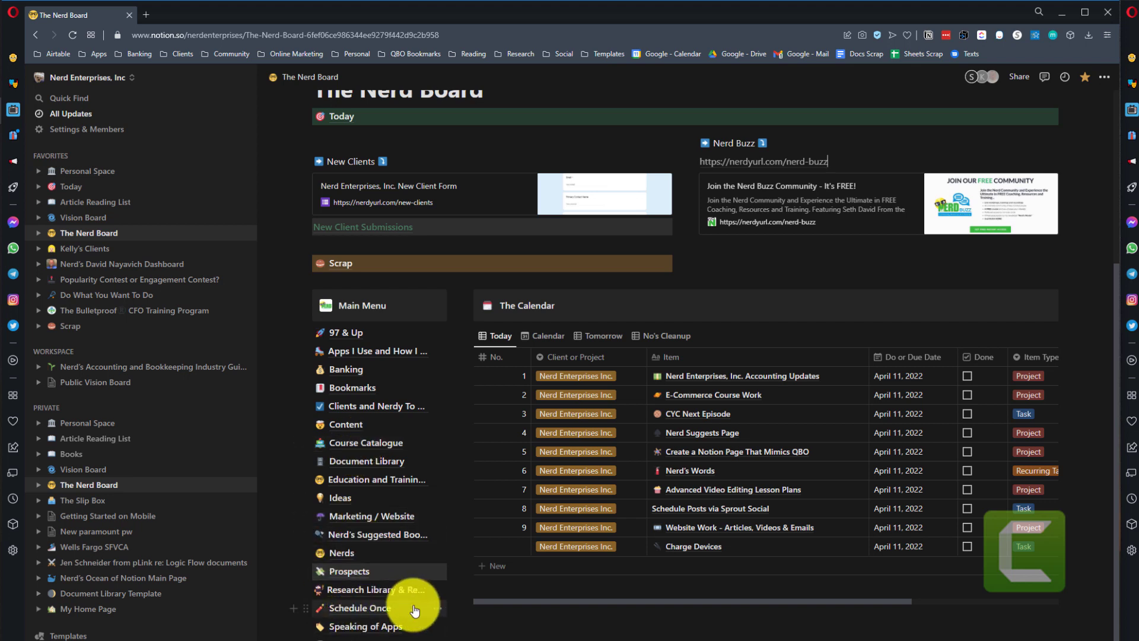
- View the Schedule Once page in a separate browser tab and close that tab
{"action": "left_click", "coordinate": [350, 609], "text": "ctrl"}
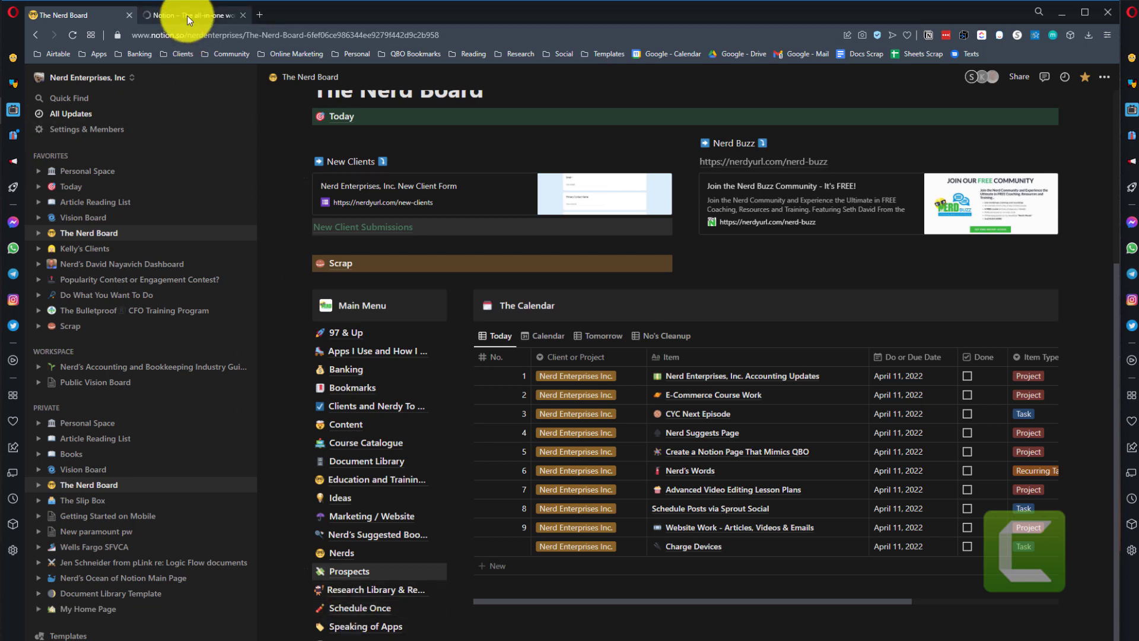
{"action": "left_click", "coordinate": [187, 15]}
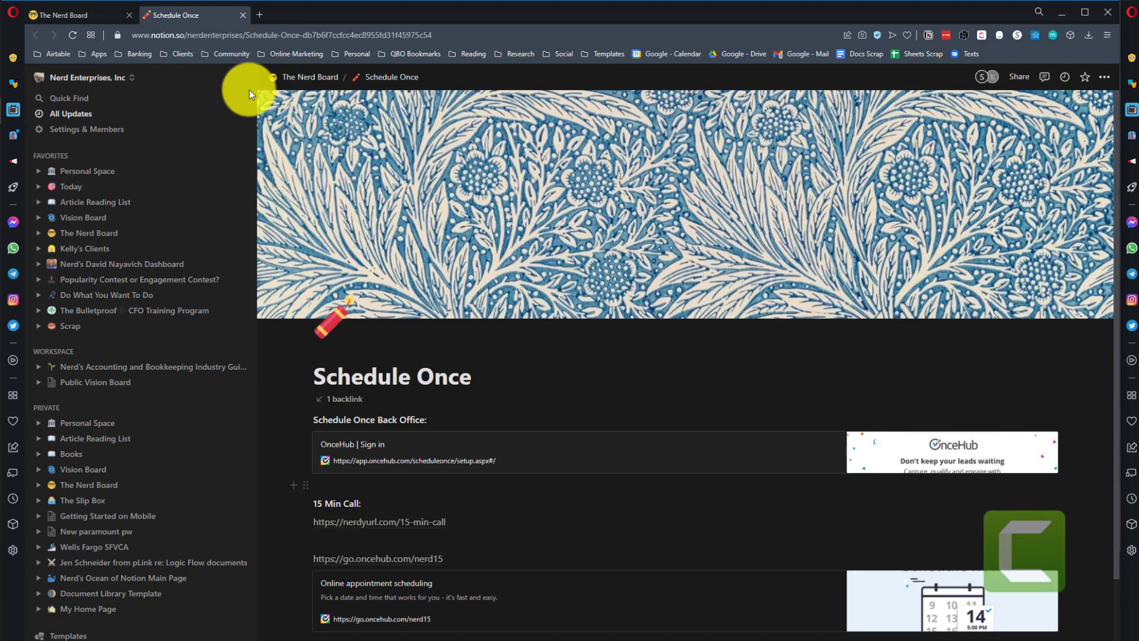
{"action": "left_click", "coordinate": [243, 16]}
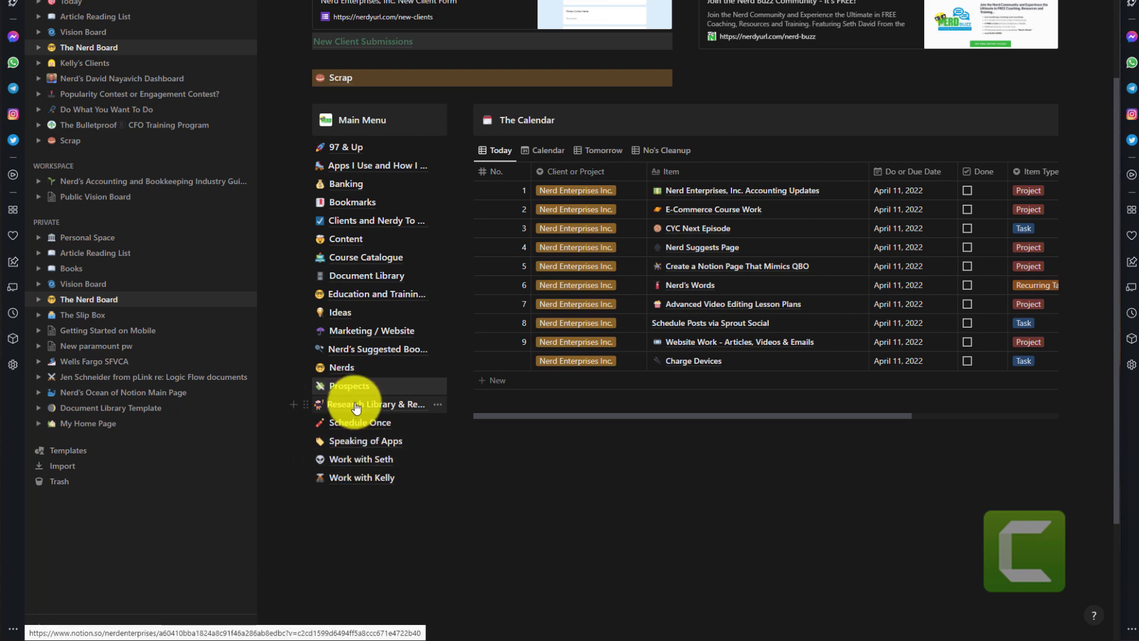
- View the Nerd's Suggested Books and Apps page in a separate browser tab and close that tab
{"action": "left_click", "coordinate": [365, 353], "text": "ctrl"}
{"action": "left_click", "coordinate": [102, 89]}
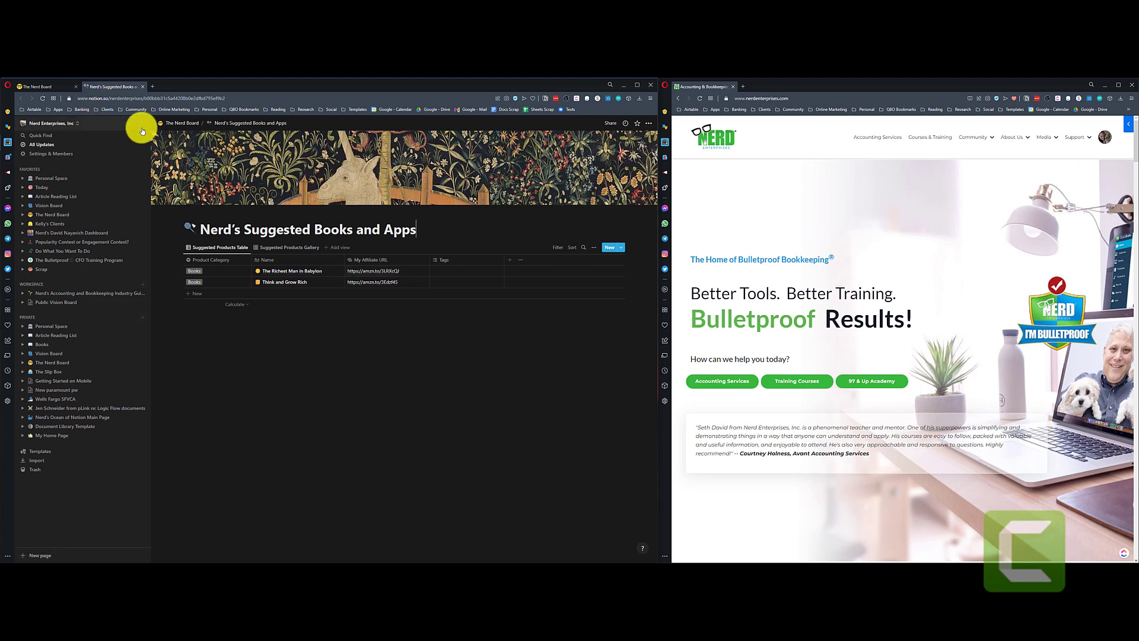
{"action": "left_click", "coordinate": [143, 87]}
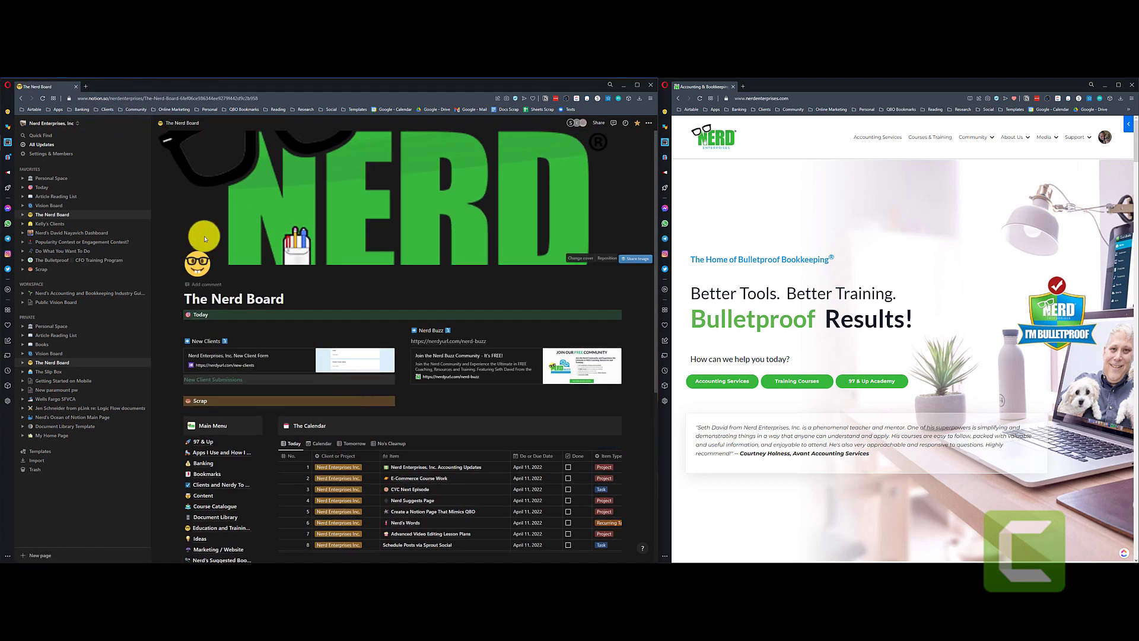
- Open the Today page in a separate tab and tick item 2 under Number of Water Bottles Drunk
{"action": "left_click", "coordinate": [202, 316], "text": "ctrl"}
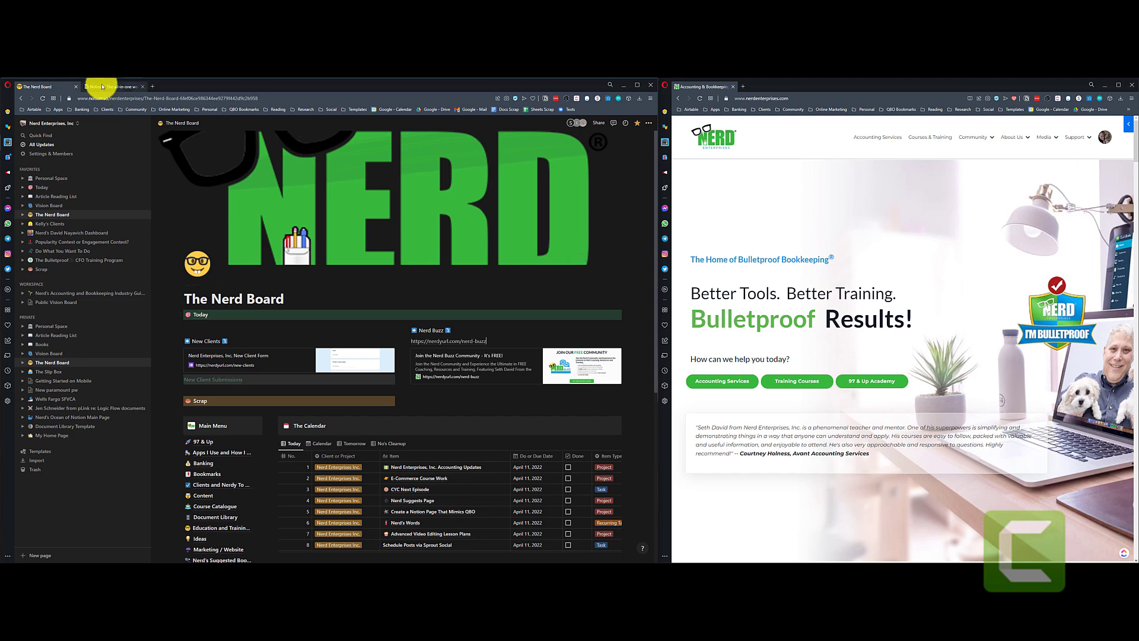
{"action": "left_click", "coordinate": [103, 87]}
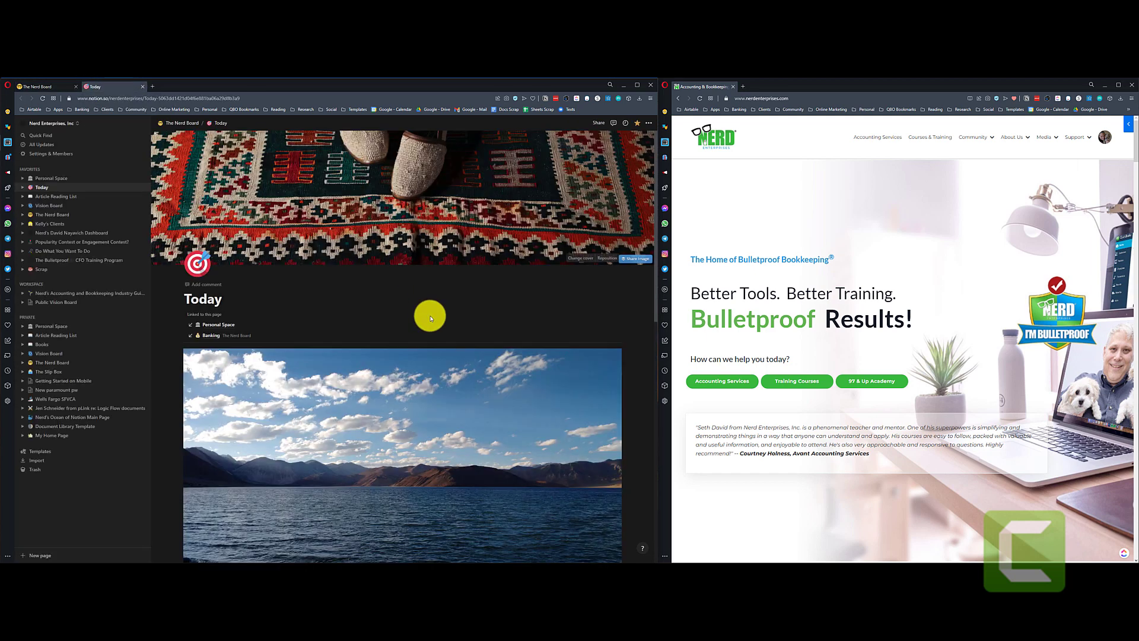
{"action": "scroll", "coordinate": [430, 315], "scroll_direction": "down", "scroll_amount": 5}
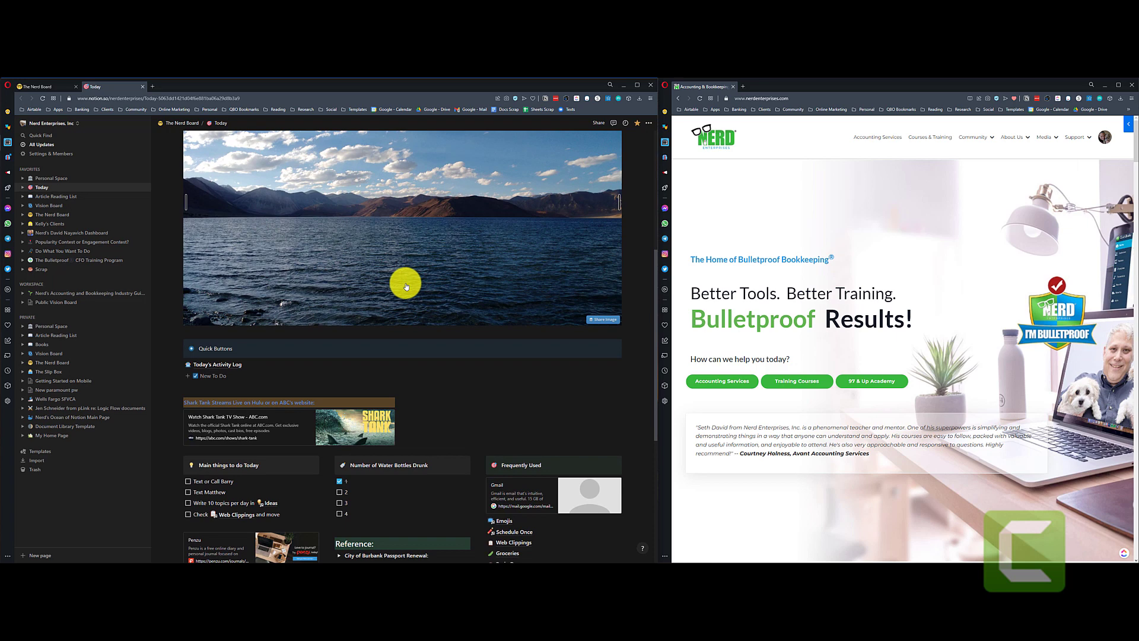
{"action": "scroll", "coordinate": [403, 287], "scroll_direction": "down", "scroll_amount": 1}
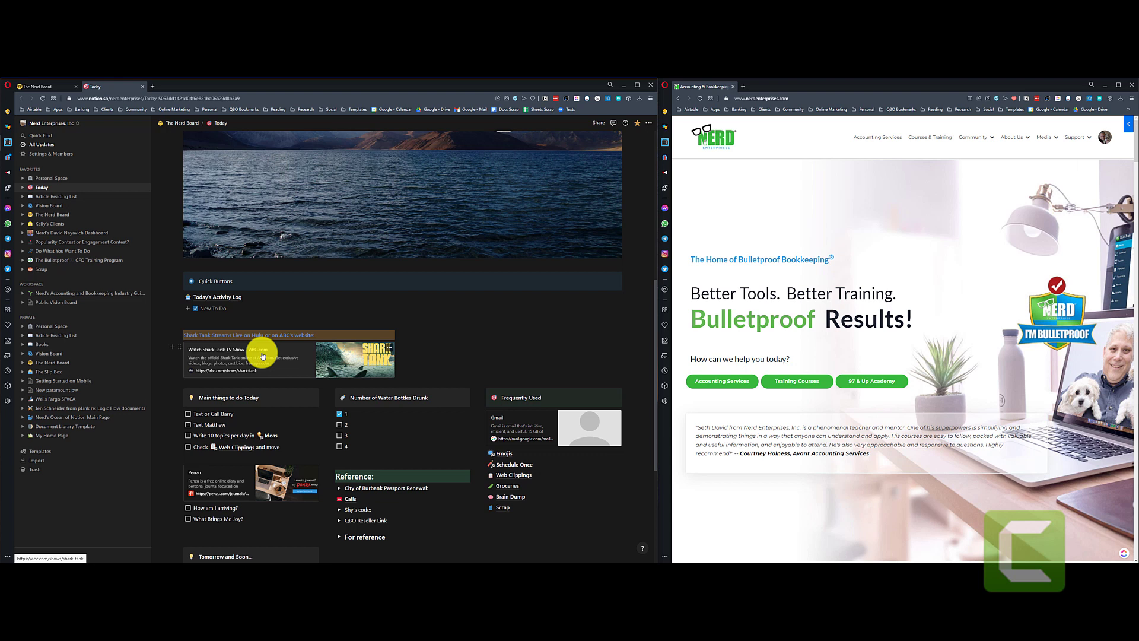
{"action": "left_click", "coordinate": [340, 426]}
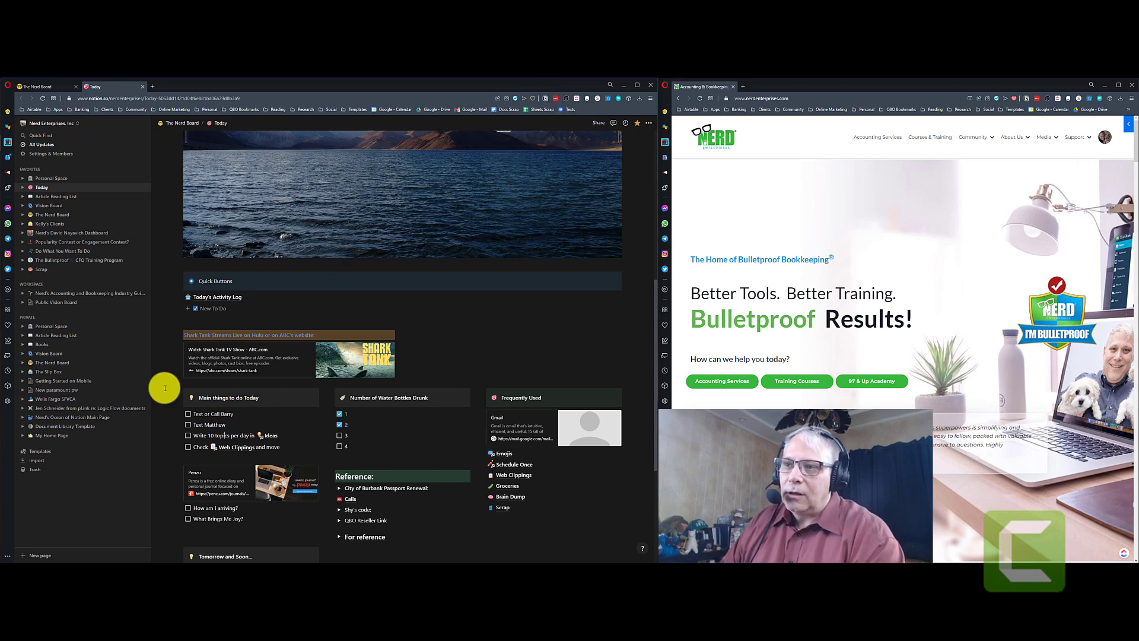
- Open the Web Clippings page from Today in a separate tab and look through its saved articles
{"action": "middle_click", "coordinate": [230, 450]}
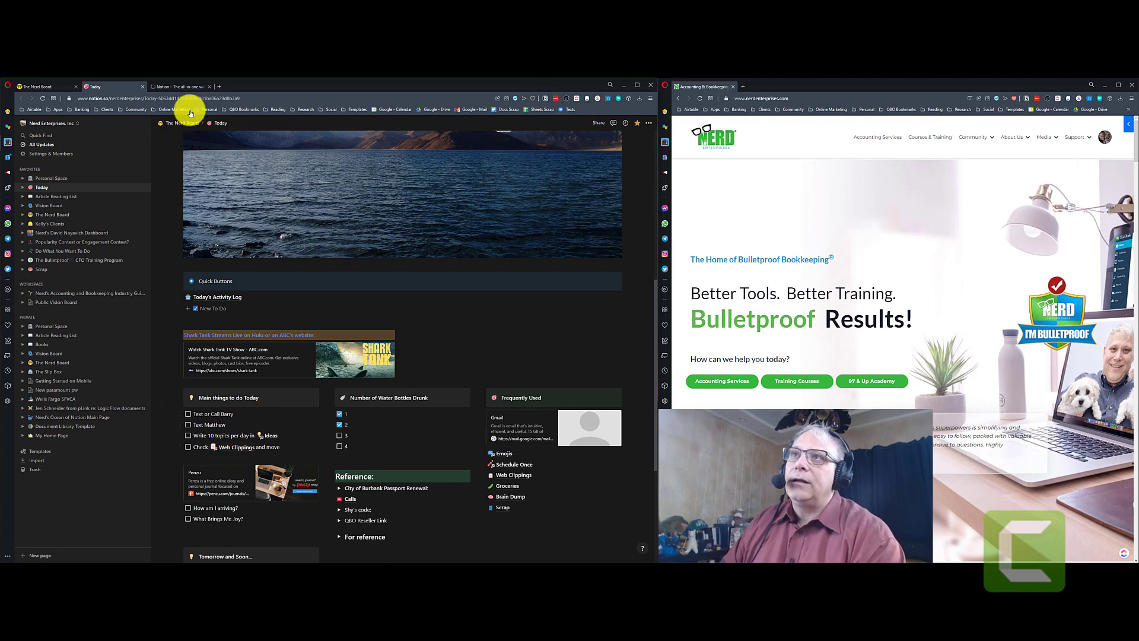
{"action": "left_click", "coordinate": [170, 89]}
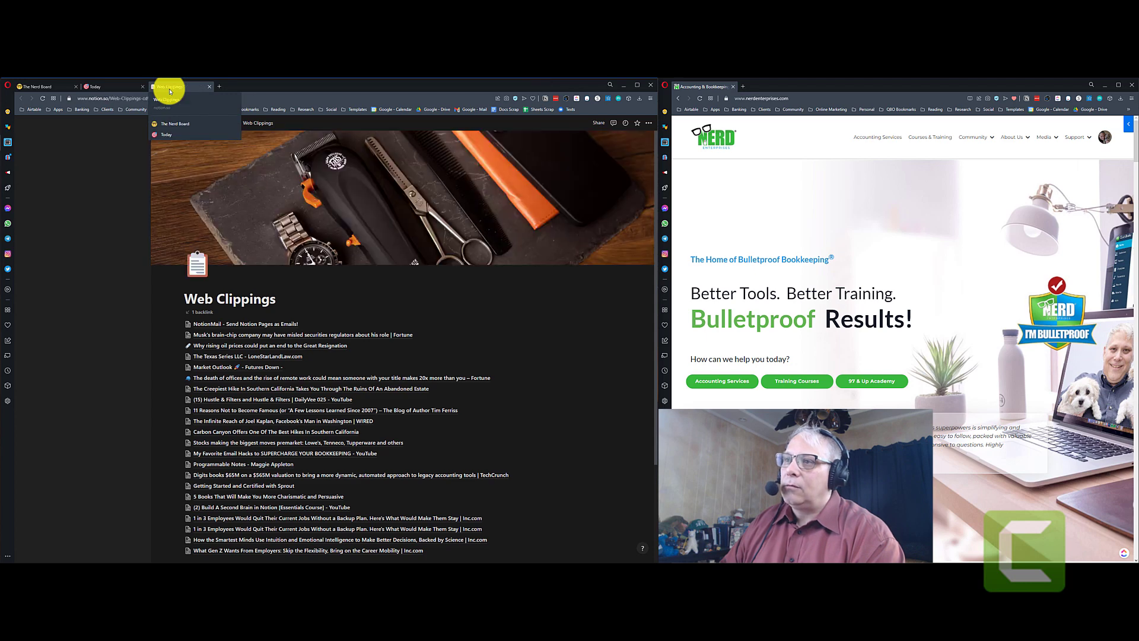
{"action": "scroll", "coordinate": [340, 409], "scroll_direction": "down", "scroll_amount": 2}
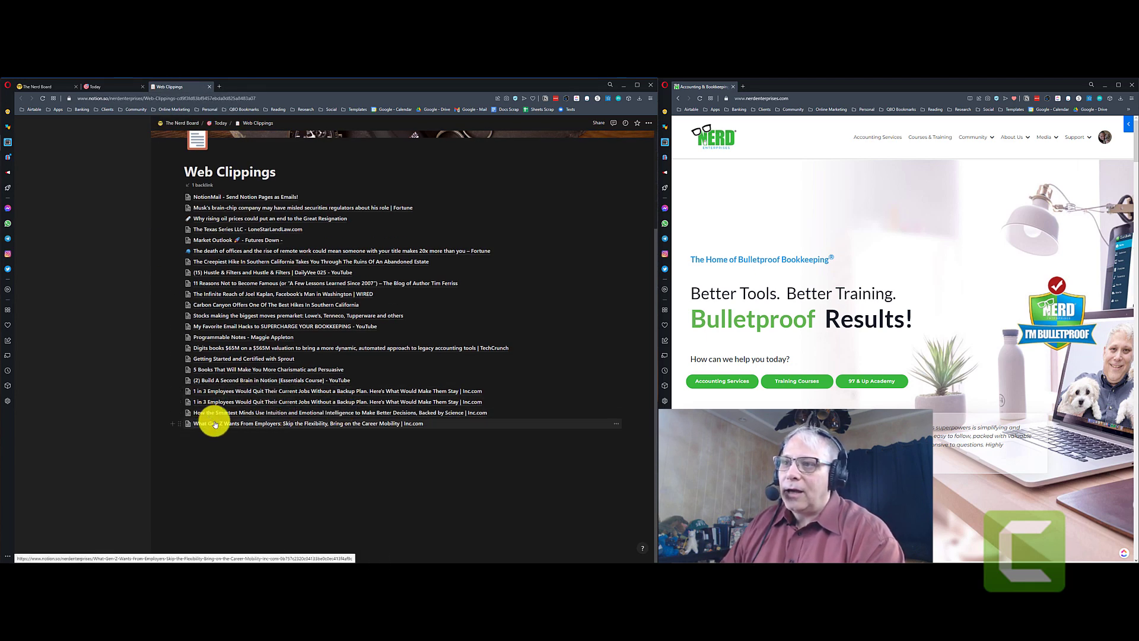
{"action": "scroll", "coordinate": [217, 404], "scroll_direction": "up", "scroll_amount": 1}
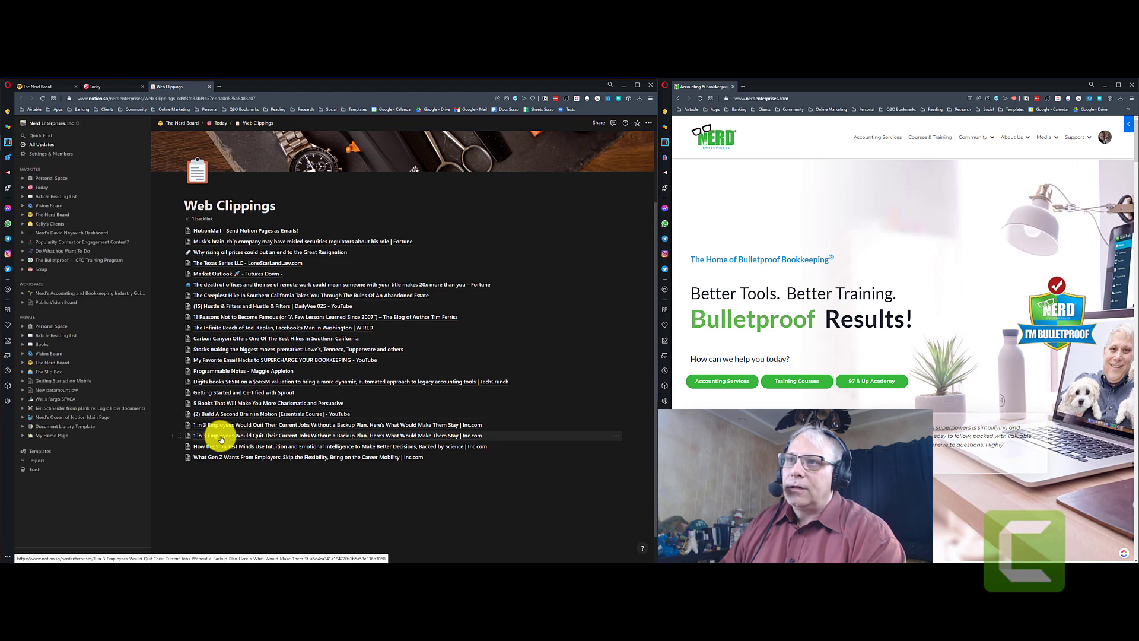
{"action": "scroll", "coordinate": [221, 439], "scroll_direction": "up", "scroll_amount": 1}
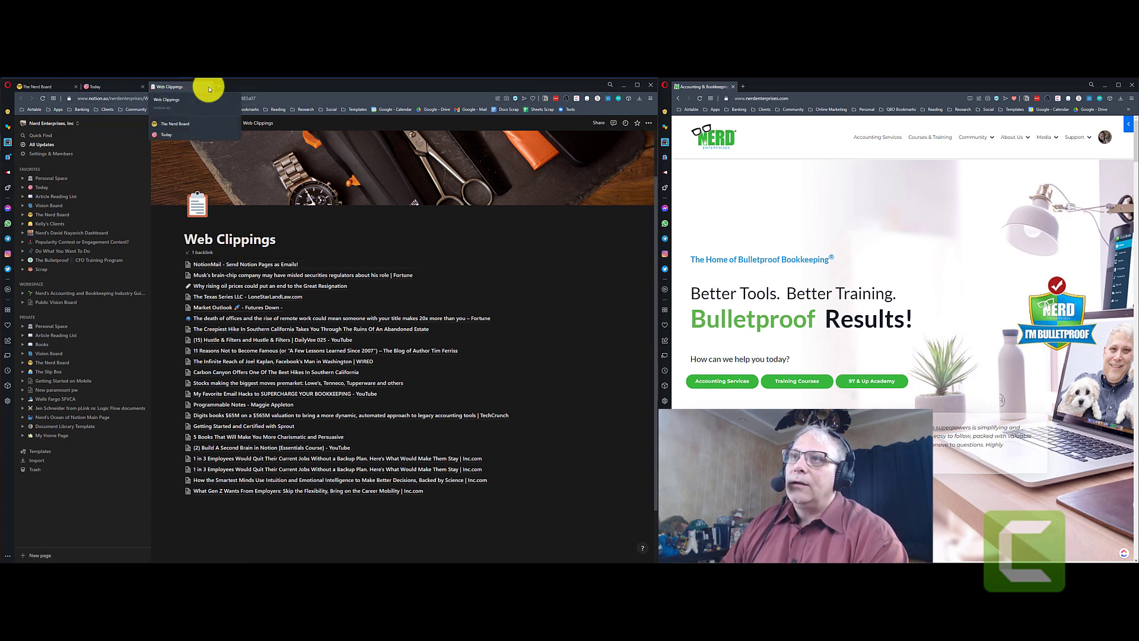
- Open the "What Gen Z Wants From Employers" clipping and move it to the Article Reading List page
{"action": "left_click", "coordinate": [245, 490]}
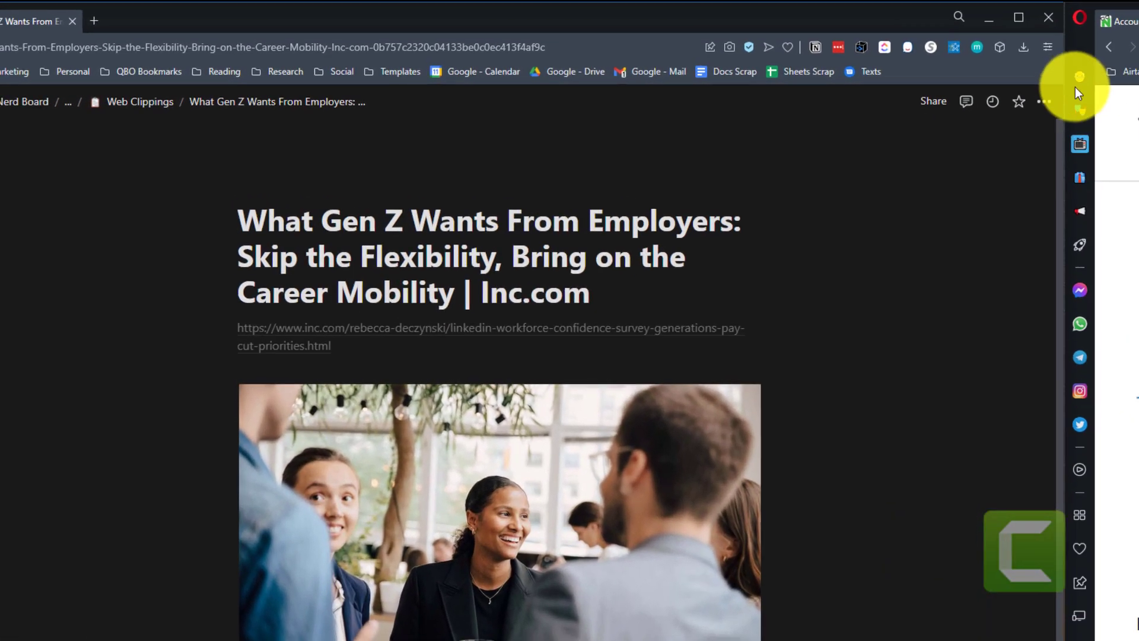
{"action": "left_click", "coordinate": [1051, 102]}
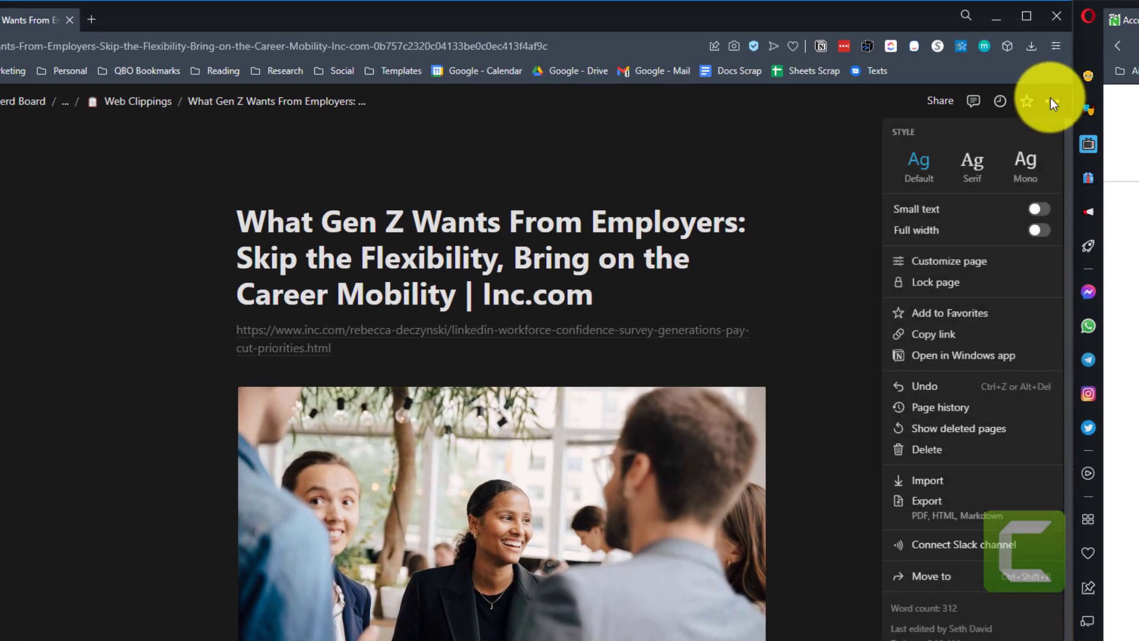
{"action": "left_click", "coordinate": [925, 581]}
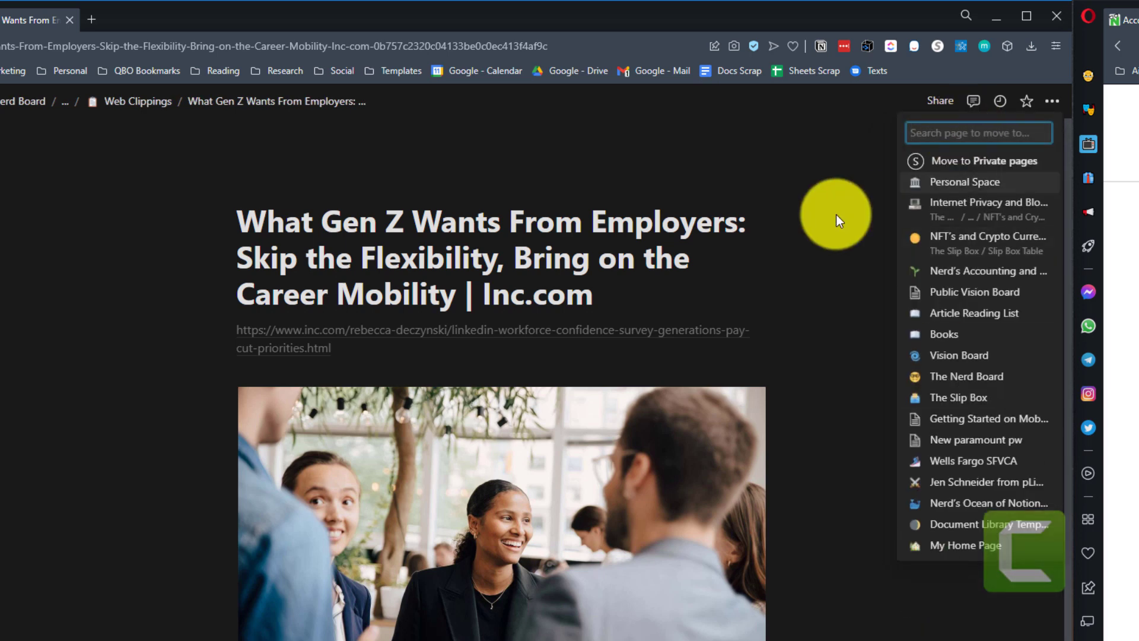
{"action": "type", "text": "Article Read"}
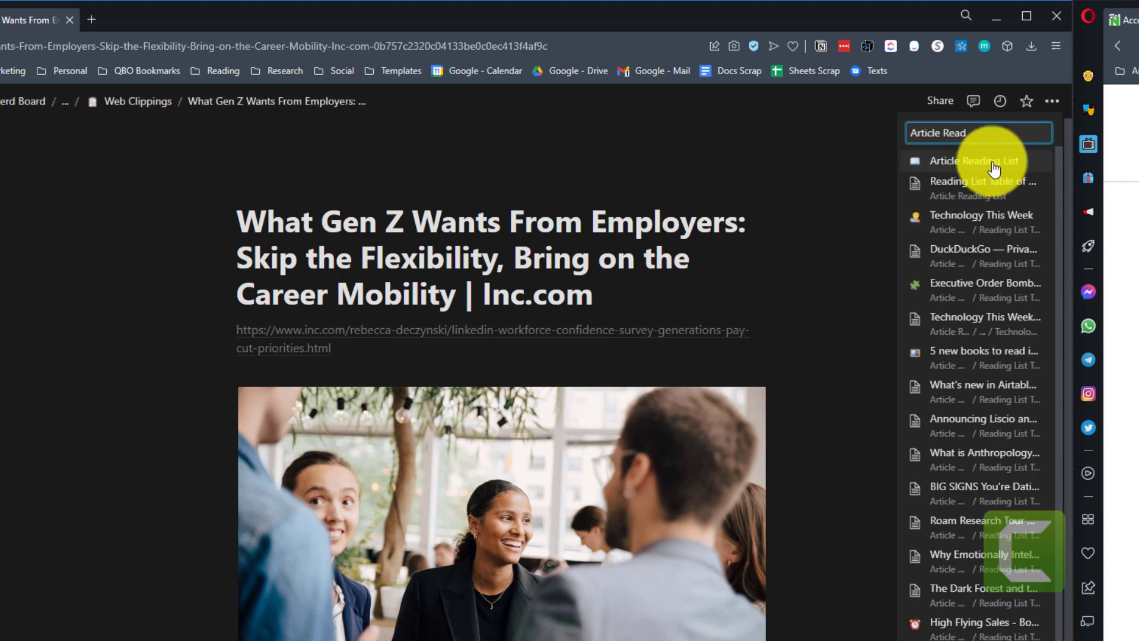
{"action": "left_click", "coordinate": [992, 165]}
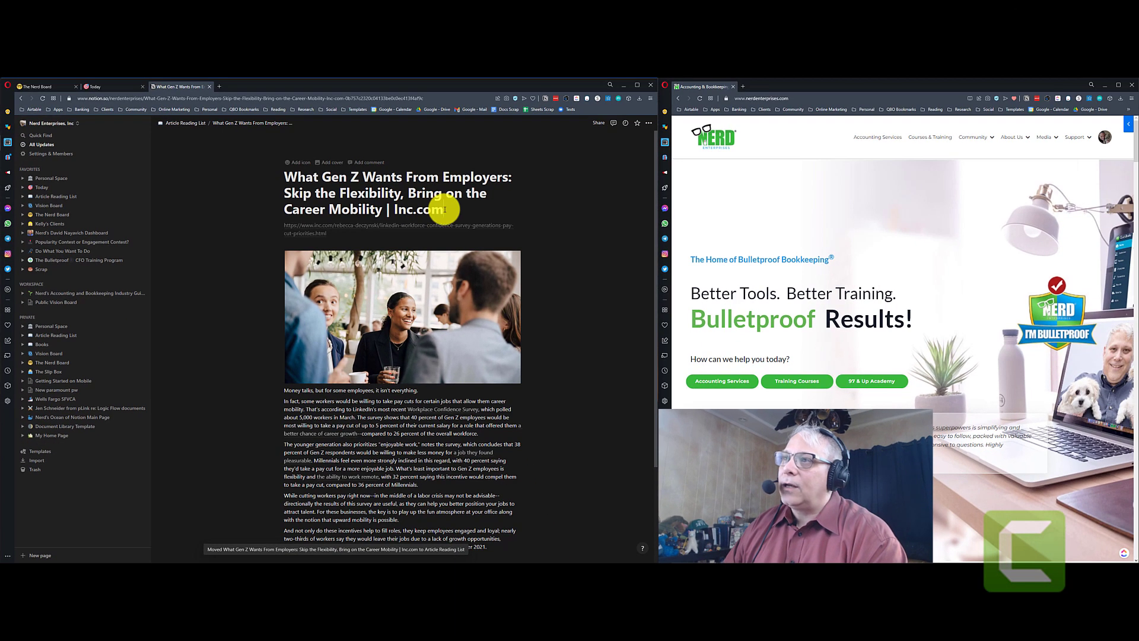
- Open the Article Reading List page and locate the moved "What Gen Z Wants From Employers" article
{"action": "left_click", "coordinate": [42, 336]}
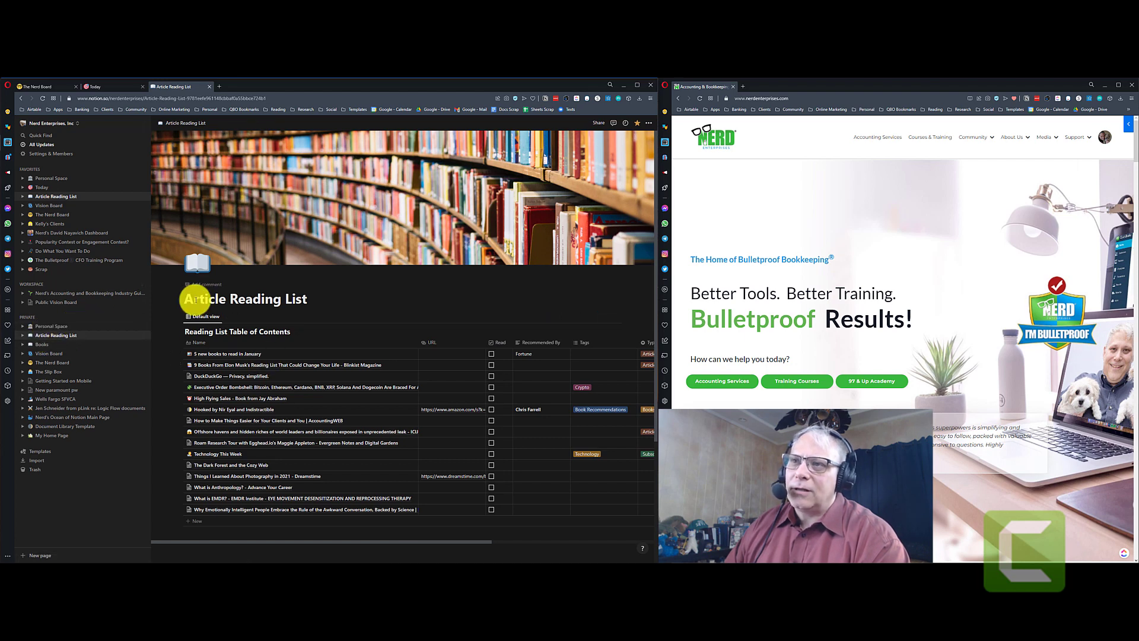
{"action": "scroll", "coordinate": [314, 306], "scroll_direction": "down", "scroll_amount": 3}
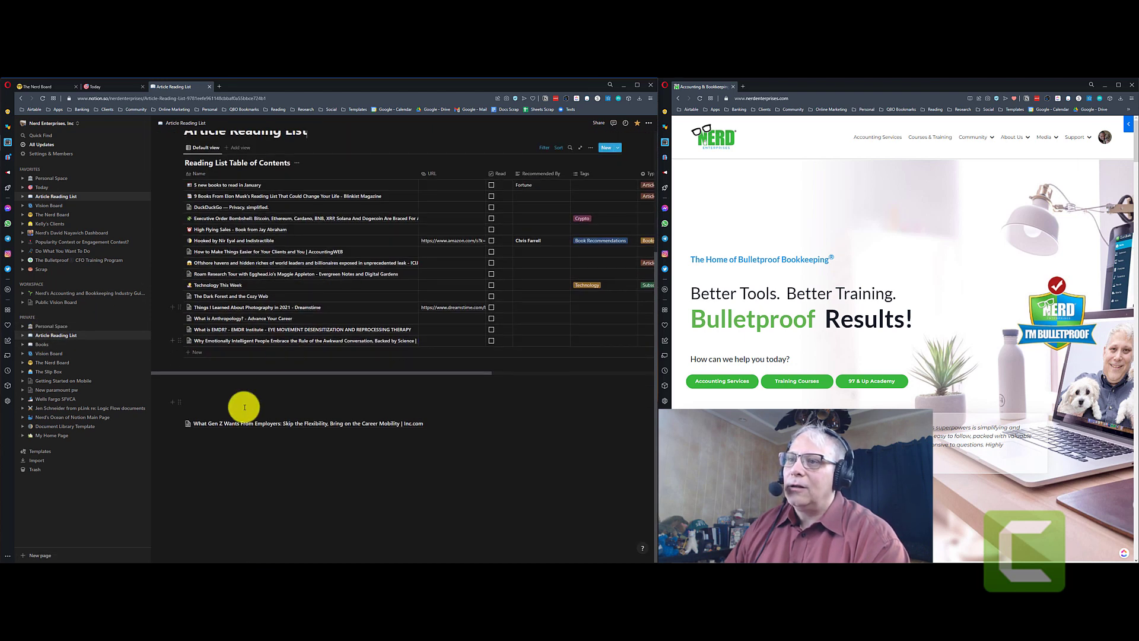
{"action": "scroll", "coordinate": [236, 475], "scroll_direction": "up", "scroll_amount": 2}
- Copy the title Reading List Table of Contents and use it to move the Gen Z article into that database
{"action": "left_click_drag", "start_coordinate": [186, 231], "coordinate": [295, 232]}
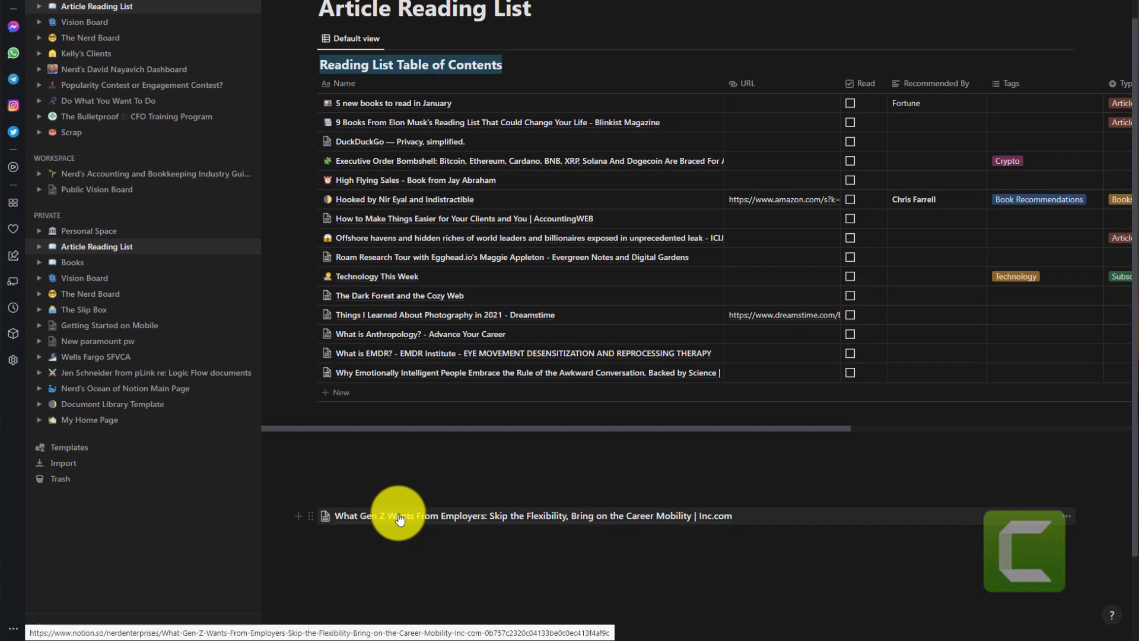
{"action": "right_click", "coordinate": [311, 503]}
{"action": "left_click", "coordinate": [443, 455]}
{"action": "key", "text": "ctrl+v"}
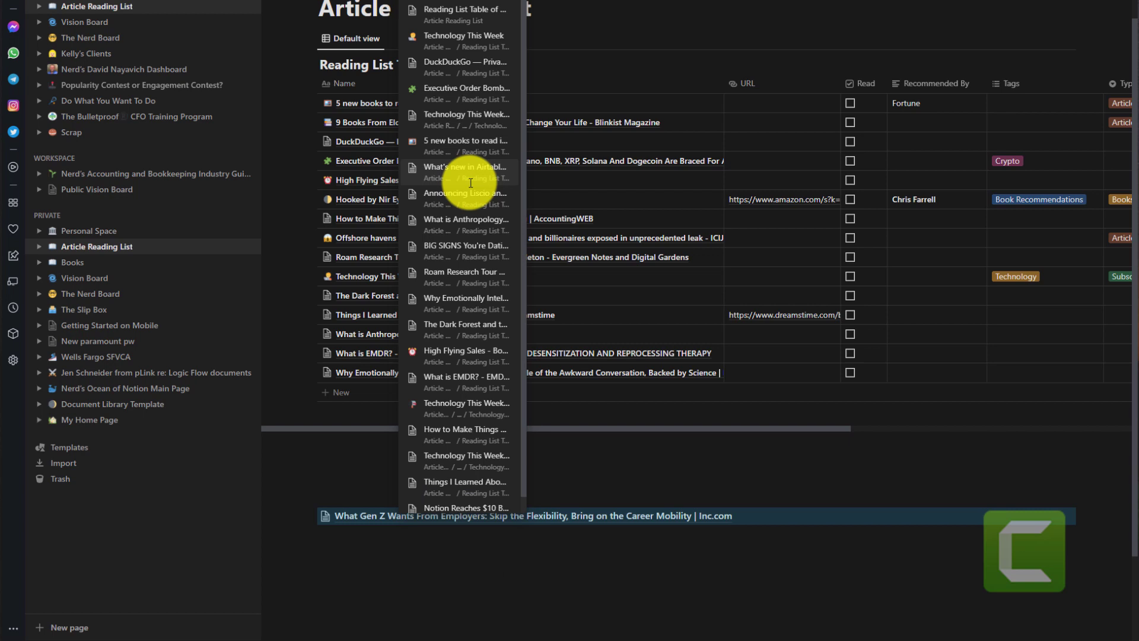
{"action": "left_click", "coordinate": [455, 15]}
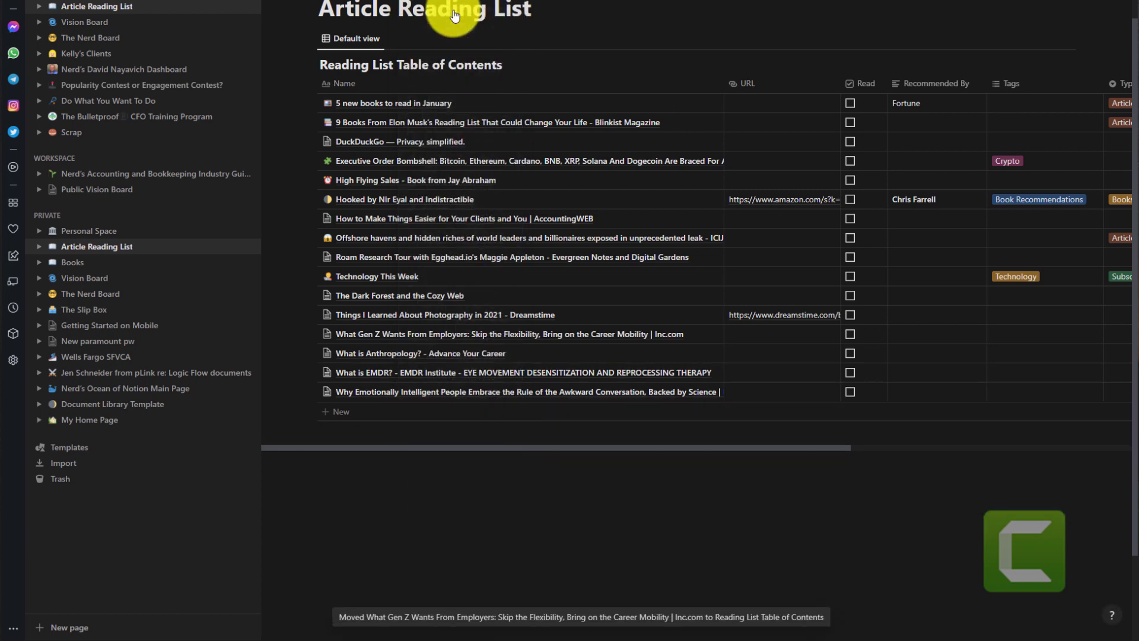
- Display the sort and filter bar of the Reading List Table of Contents
{"action": "scroll", "coordinate": [381, 415], "scroll_direction": "up", "scroll_amount": 3}
{"action": "scroll", "coordinate": [371, 583], "scroll_direction": "up", "scroll_amount": 1}
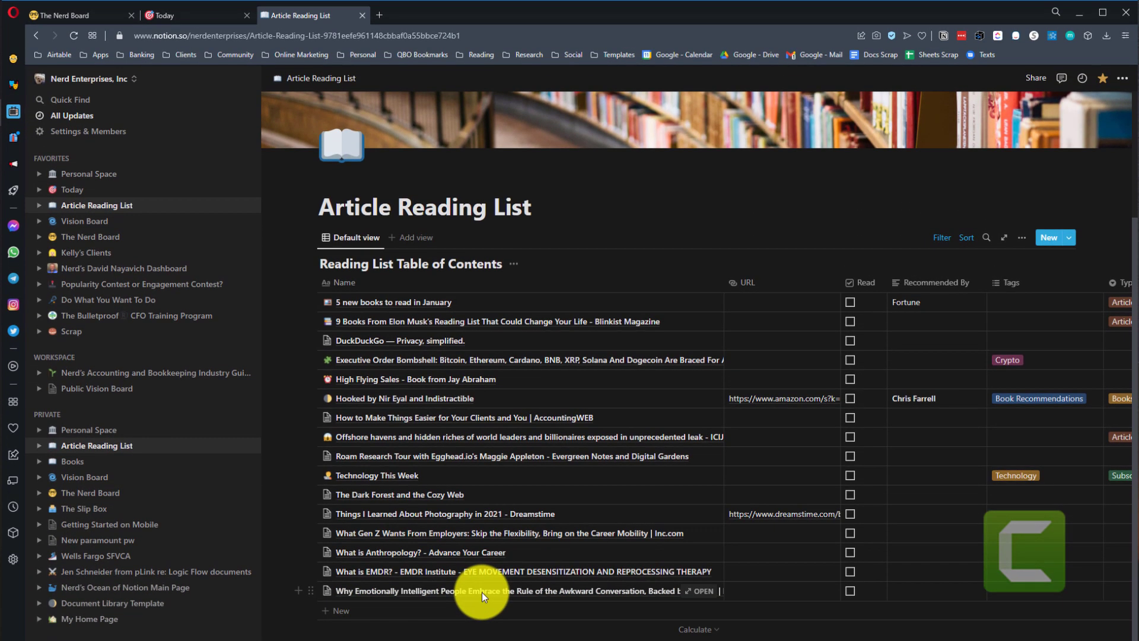
{"action": "left_click", "coordinate": [939, 241]}
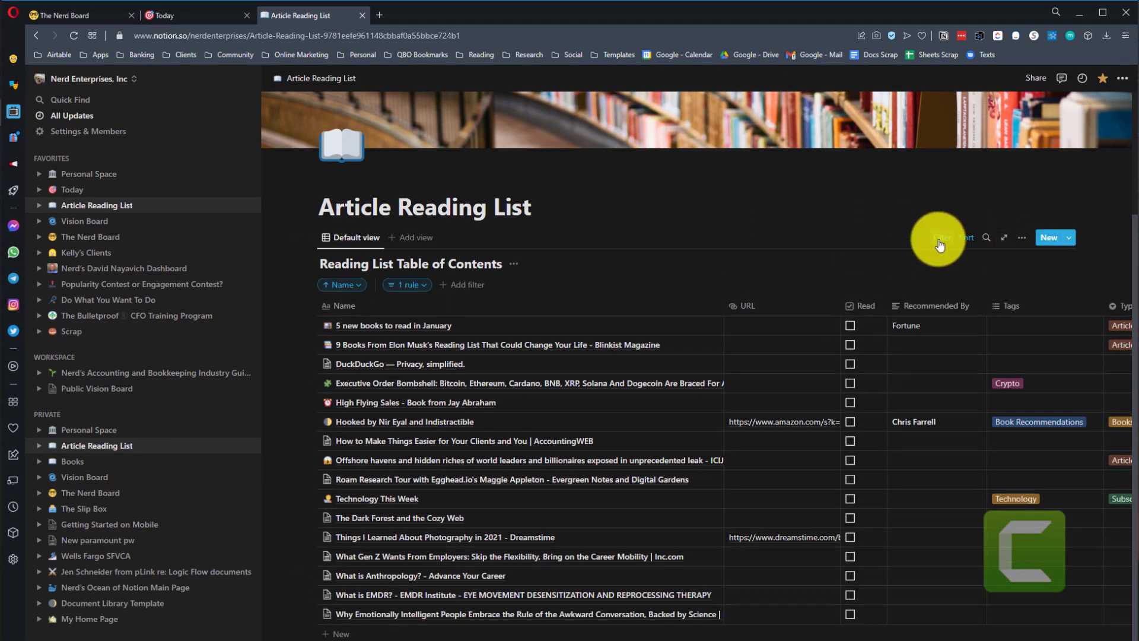
- Examine the filter rule and the Name sort settings of the Reading List Table of Contents, leaving them unchanged
{"action": "left_click", "coordinate": [407, 286]}
{"action": "key", "text": "Escape"}
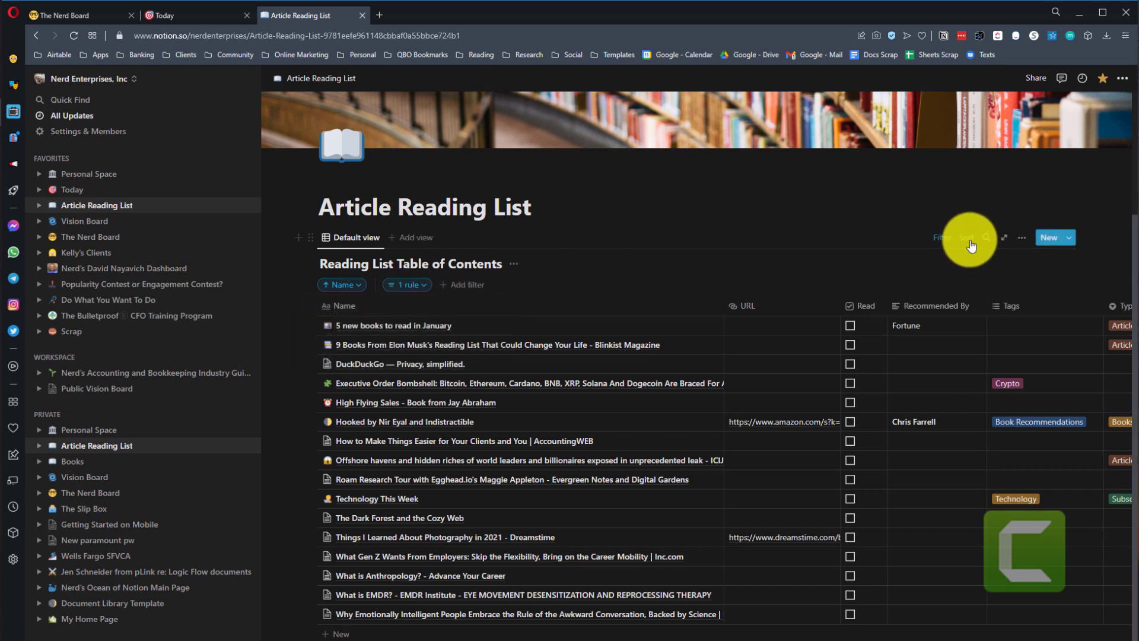
{"action": "left_click", "coordinate": [966, 238]}
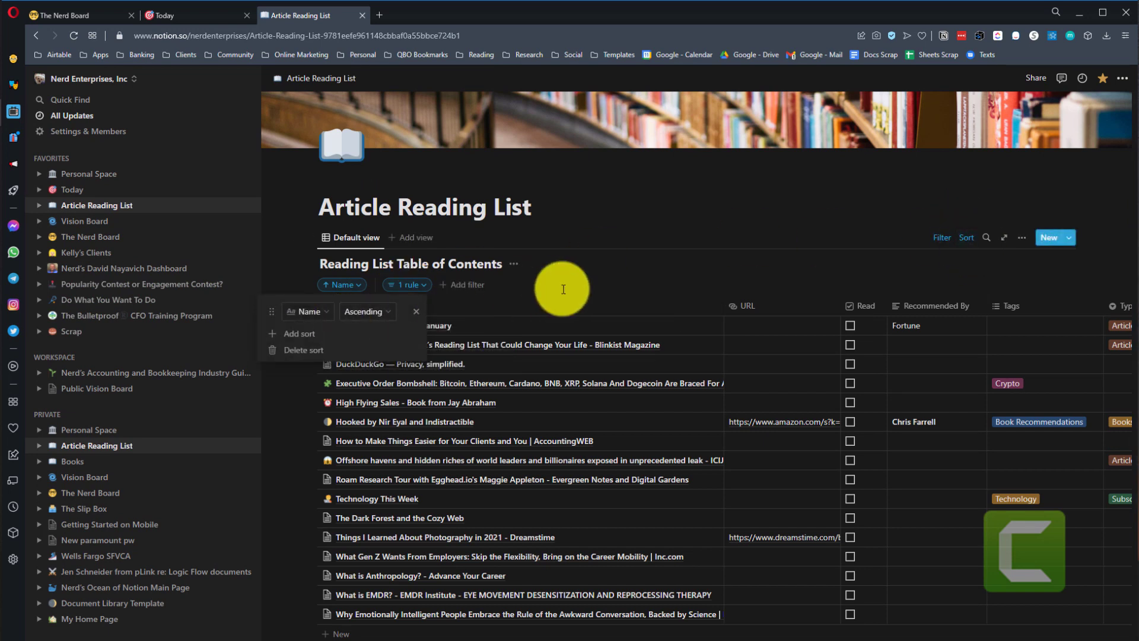
{"action": "left_click", "coordinate": [605, 203]}
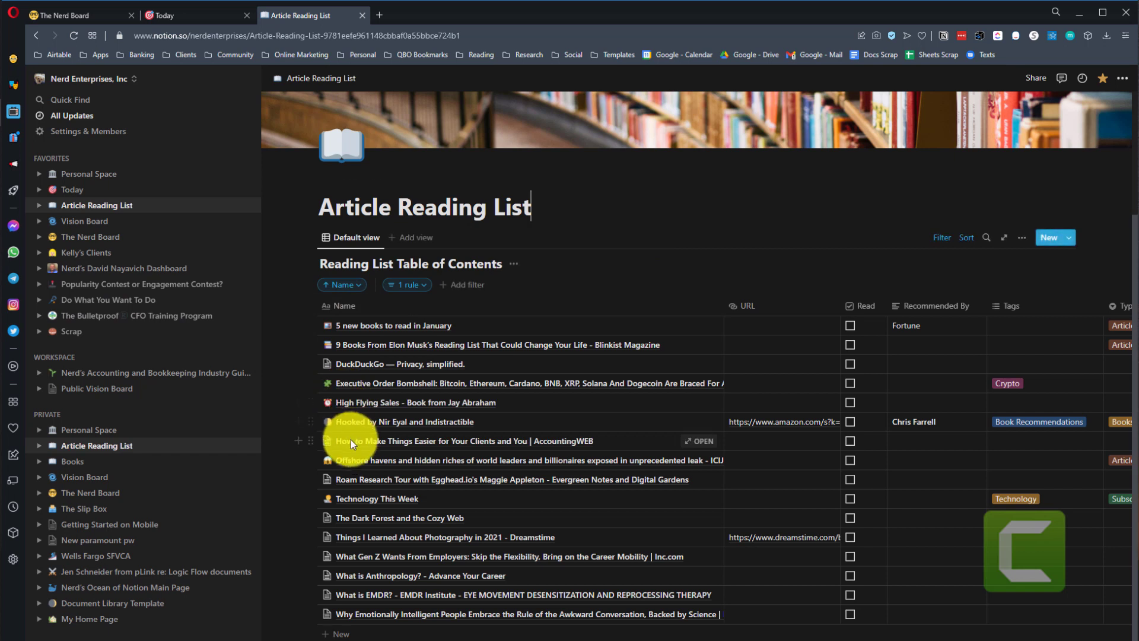
- Look over the AccountingWEB and Gen Z article rows in the reading list and review the table's sort settings again
{"action": "left_click", "coordinate": [549, 439]}
{"action": "key", "text": "Tab"}
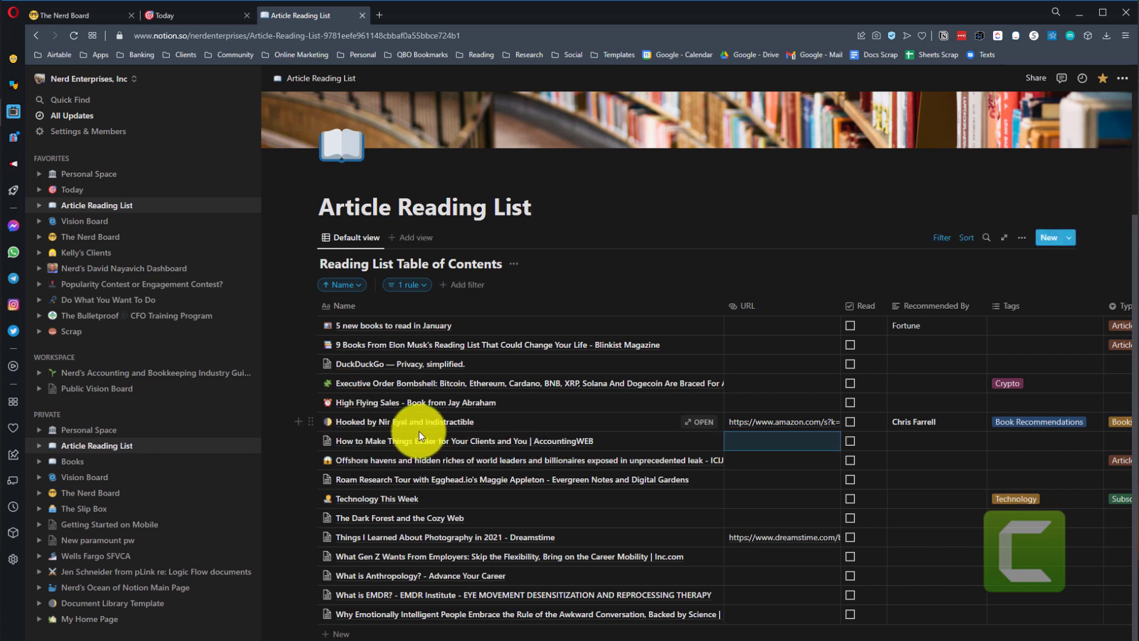
{"action": "left_click", "coordinate": [469, 558]}
{"action": "key", "text": "Tab"}
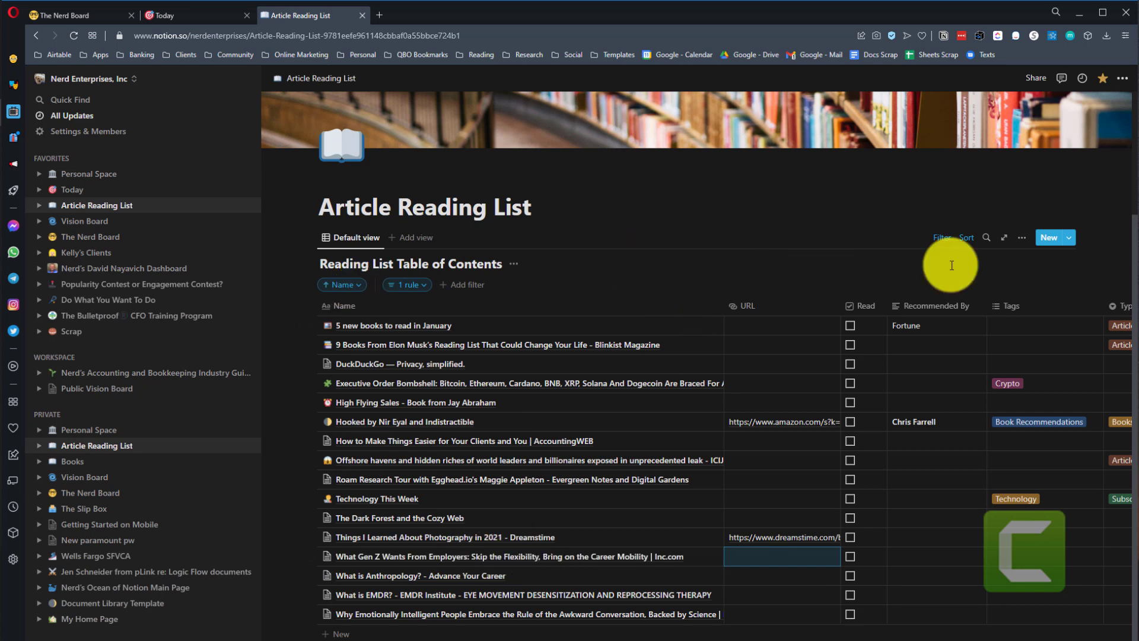
{"action": "left_click", "coordinate": [970, 240]}
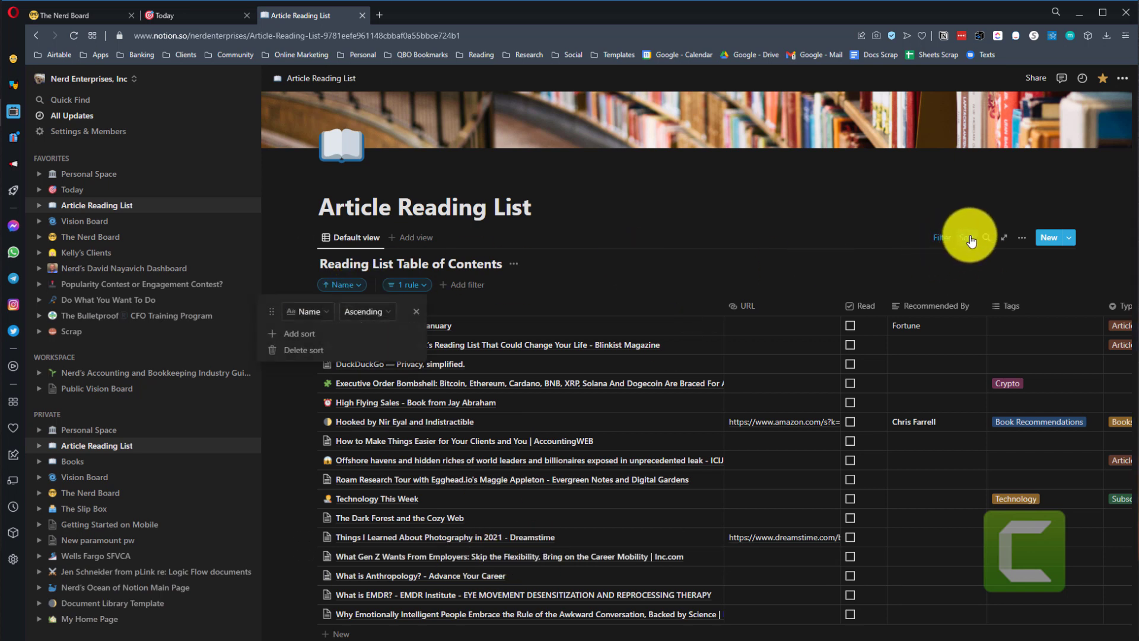
{"action": "left_click", "coordinate": [528, 252]}
{"action": "left_click", "coordinate": [534, 206]}
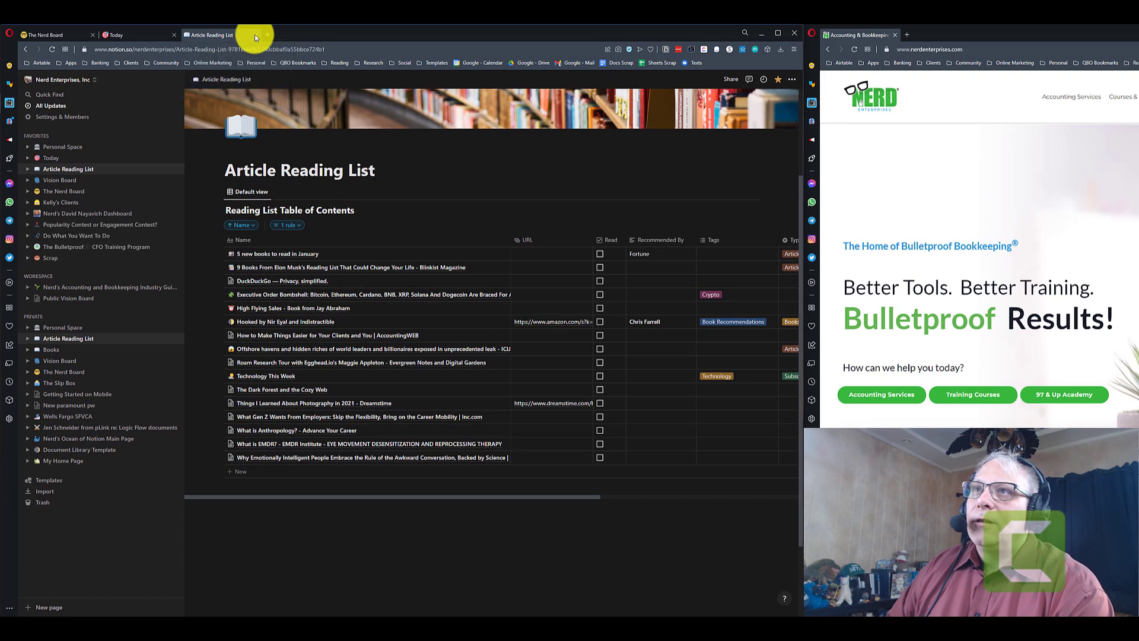
- Close the Article Reading List, view the Penzu journal linked on the Today page, and close the journal
{"action": "left_click", "coordinate": [255, 35]}
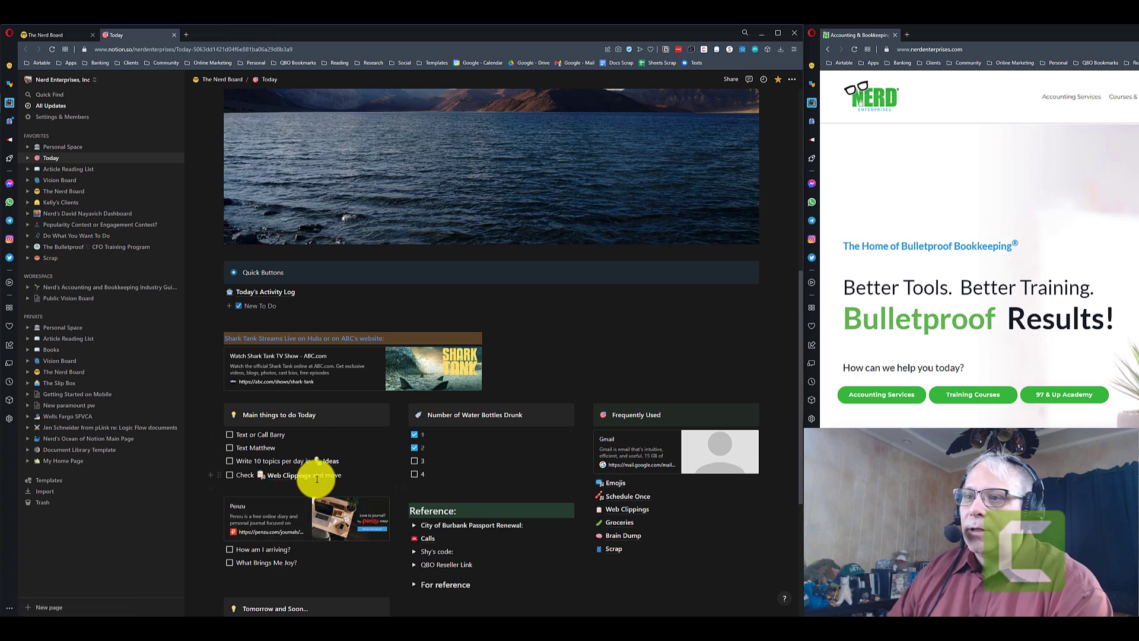
{"action": "scroll", "coordinate": [304, 468], "scroll_direction": "down", "scroll_amount": 1}
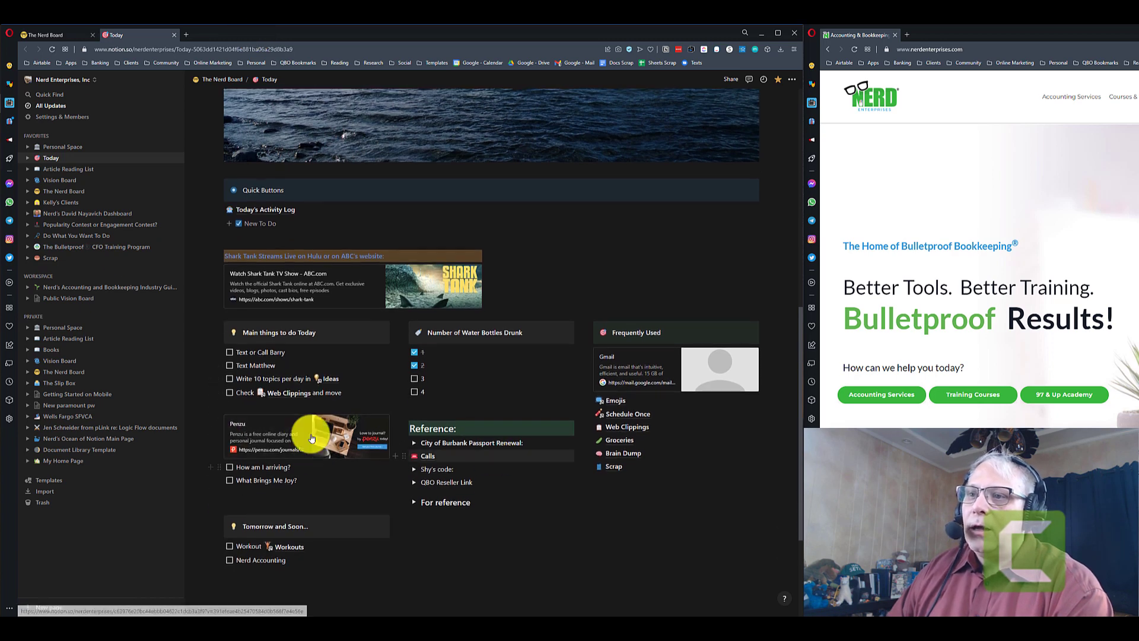
{"action": "left_click", "coordinate": [256, 433]}
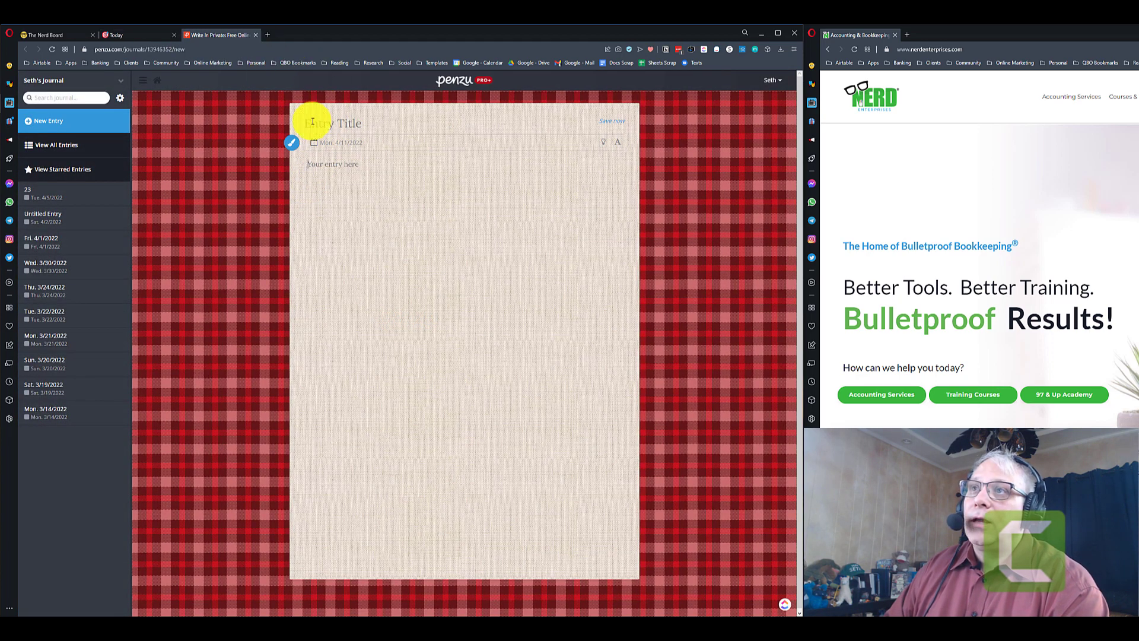
{"action": "left_click", "coordinate": [255, 35]}
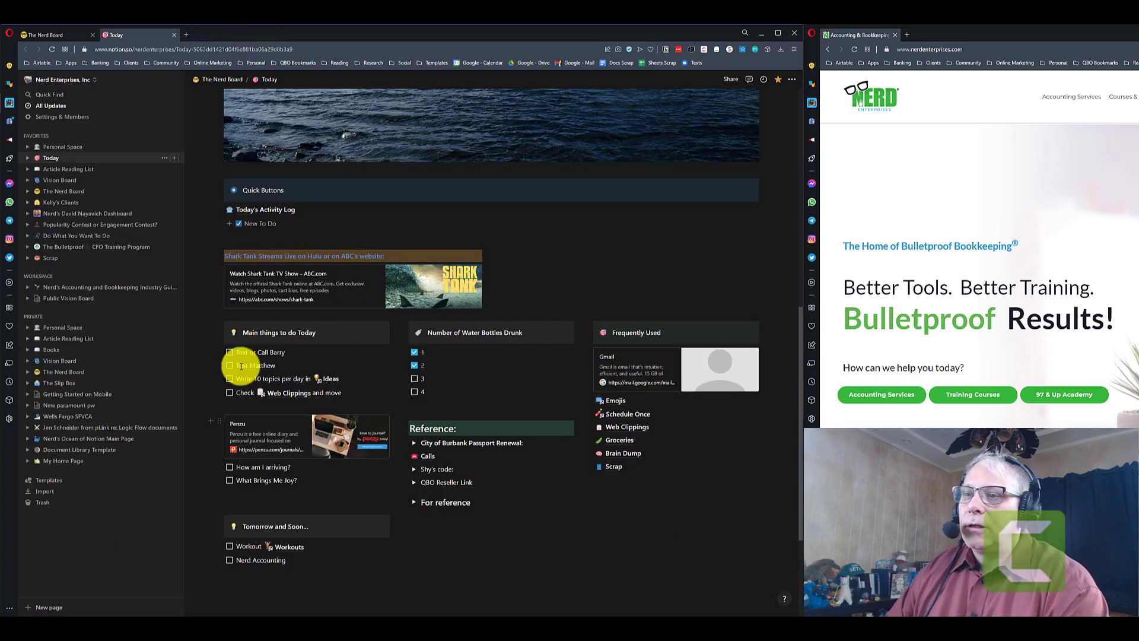
- Move the Workout task from Tomorrow and Soon to the top of Main things to do Today, and toggle its checkbox on and off
{"action": "left_click", "coordinate": [297, 466]}
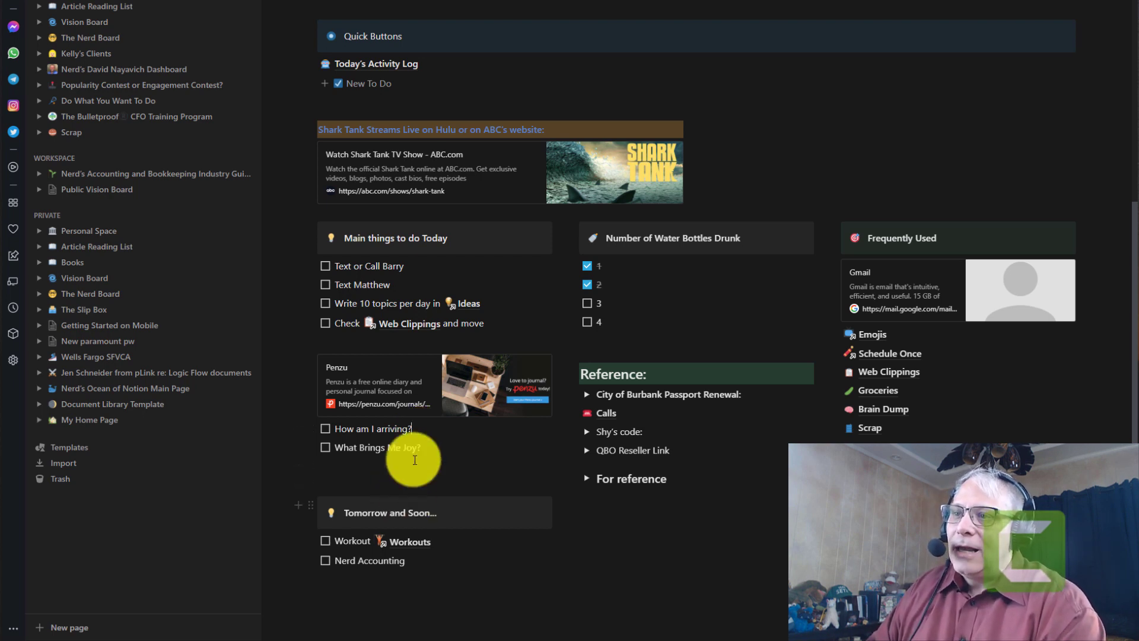
{"action": "left_click", "coordinate": [460, 513]}
{"action": "scroll", "coordinate": [458, 522], "scroll_direction": "down", "scroll_amount": 2}
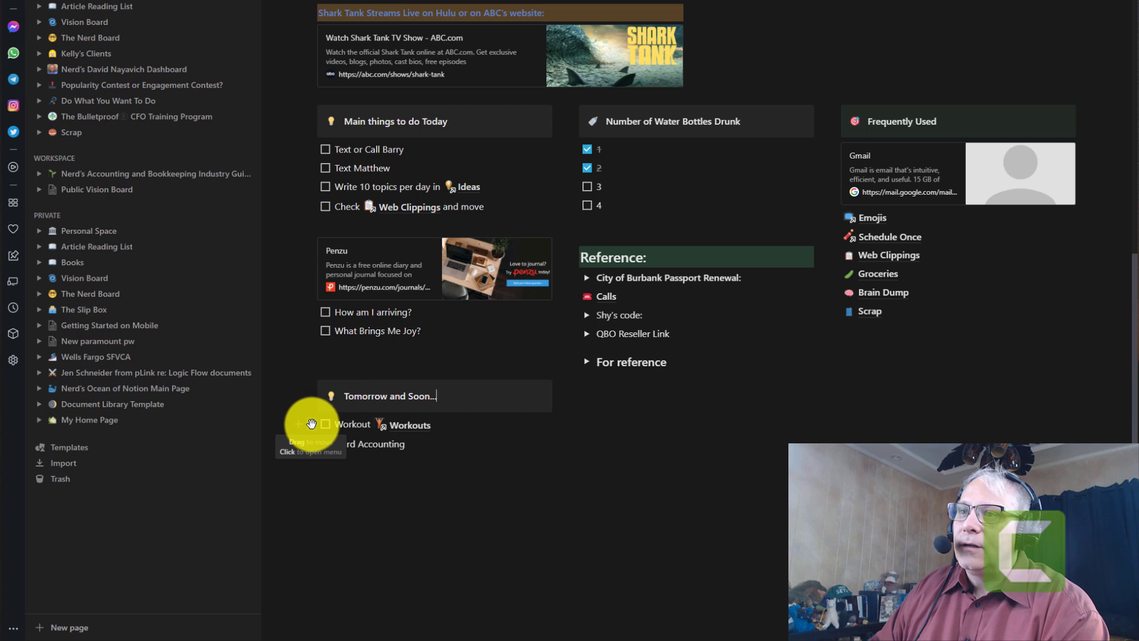
{"action": "left_click_drag", "start_coordinate": [355, 396], "coordinate": [361, 396]}
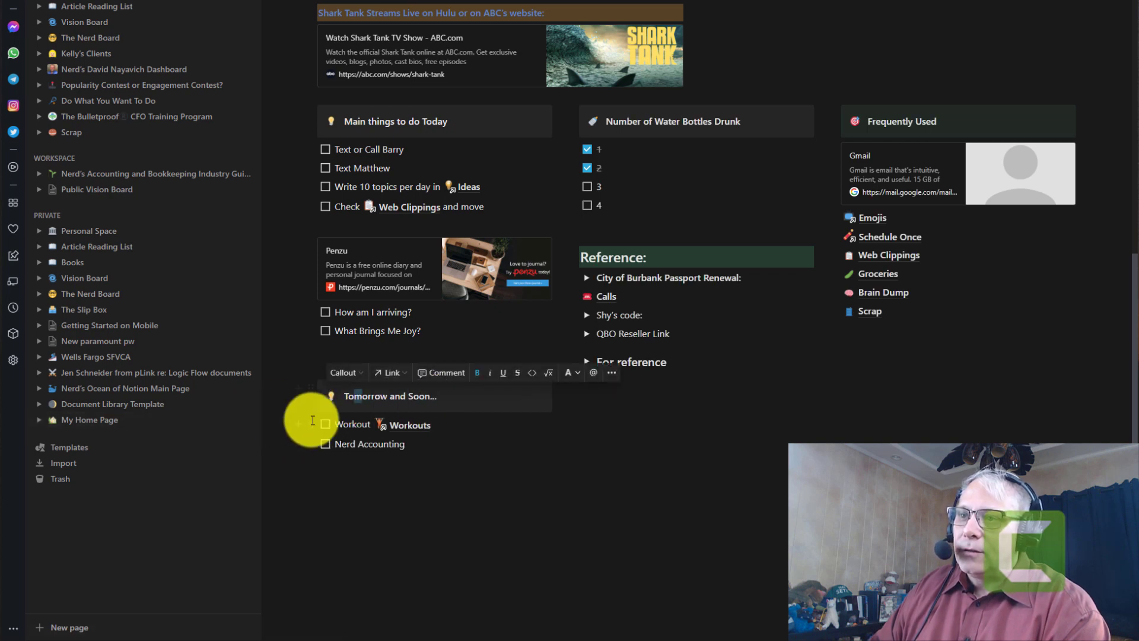
{"action": "left_click_drag", "start_coordinate": [305, 422], "coordinate": [327, 141]}
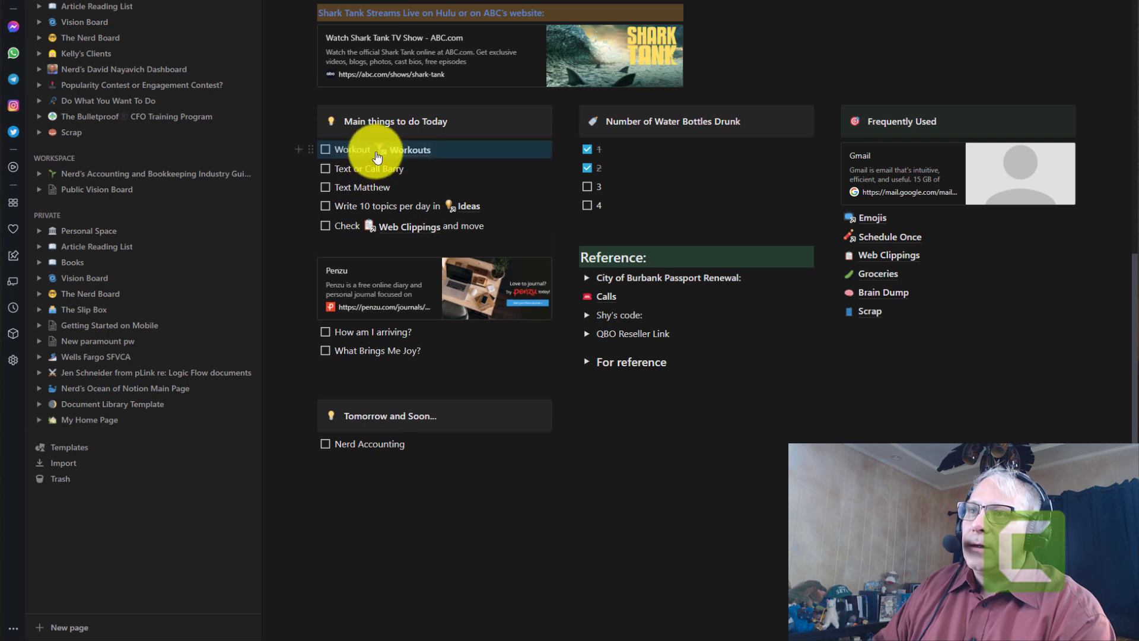
{"action": "left_click", "coordinate": [326, 150]}
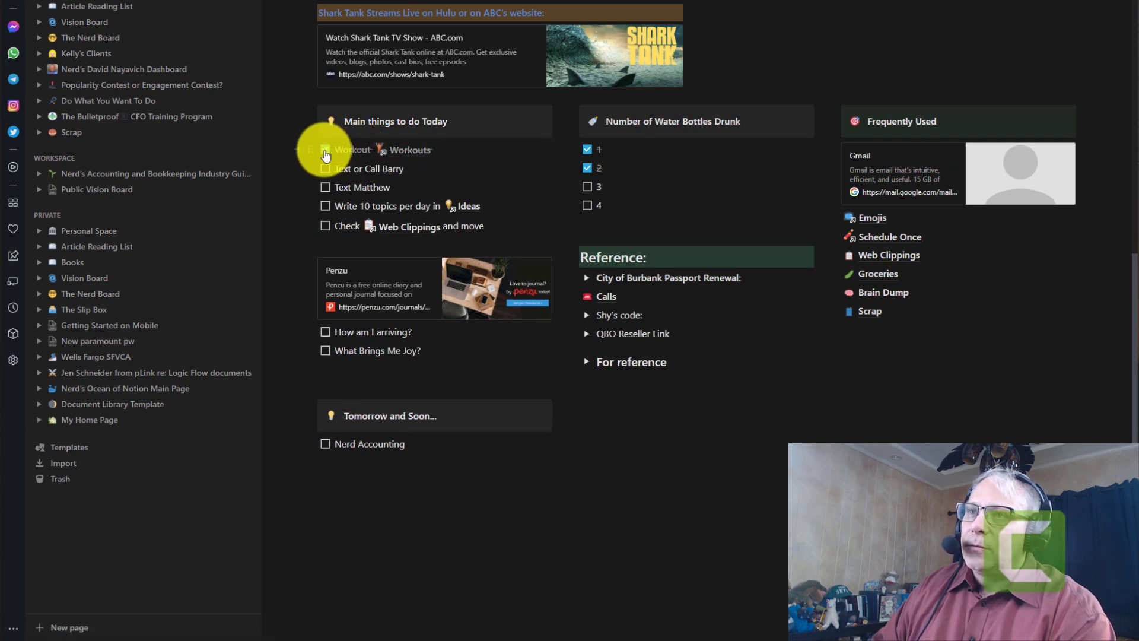
{"action": "left_click", "coordinate": [326, 150]}
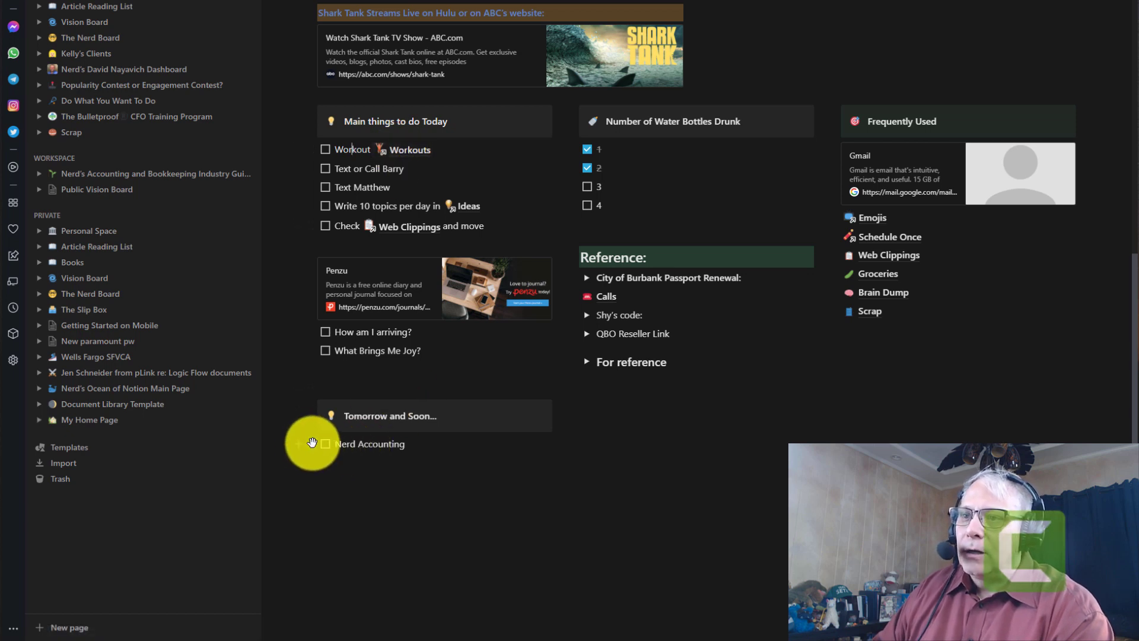
- Move the Nerd Accounting task from Tomorrow and Soon to directly below Workout in Main things to do Today
{"action": "left_click_drag", "start_coordinate": [312, 443], "coordinate": [313, 362]}
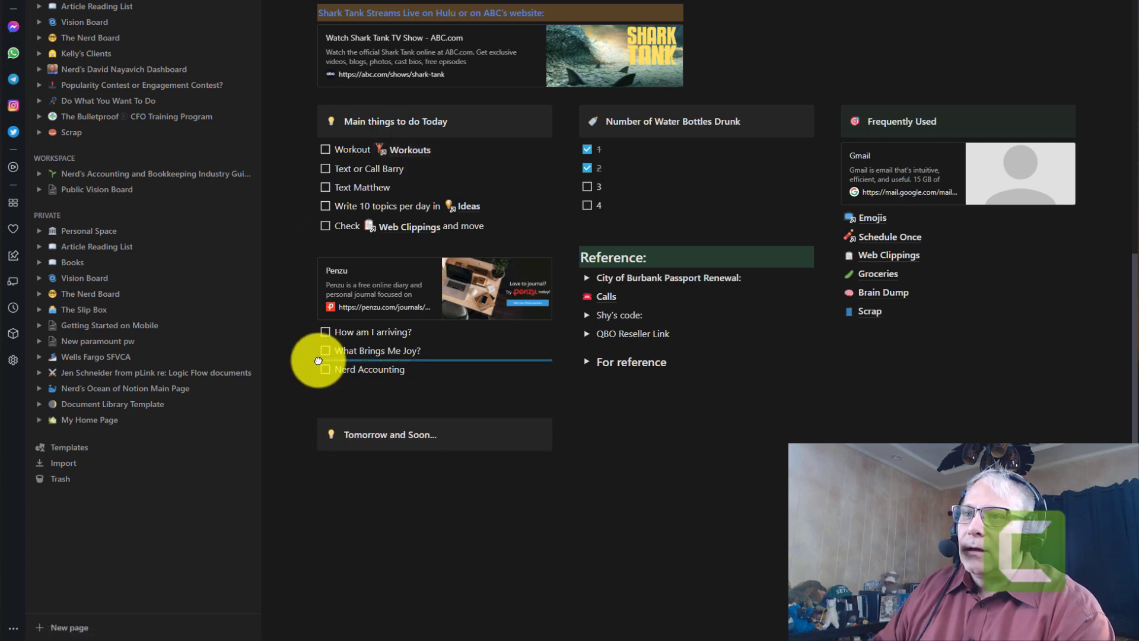
{"action": "left_click", "coordinate": [438, 369]}
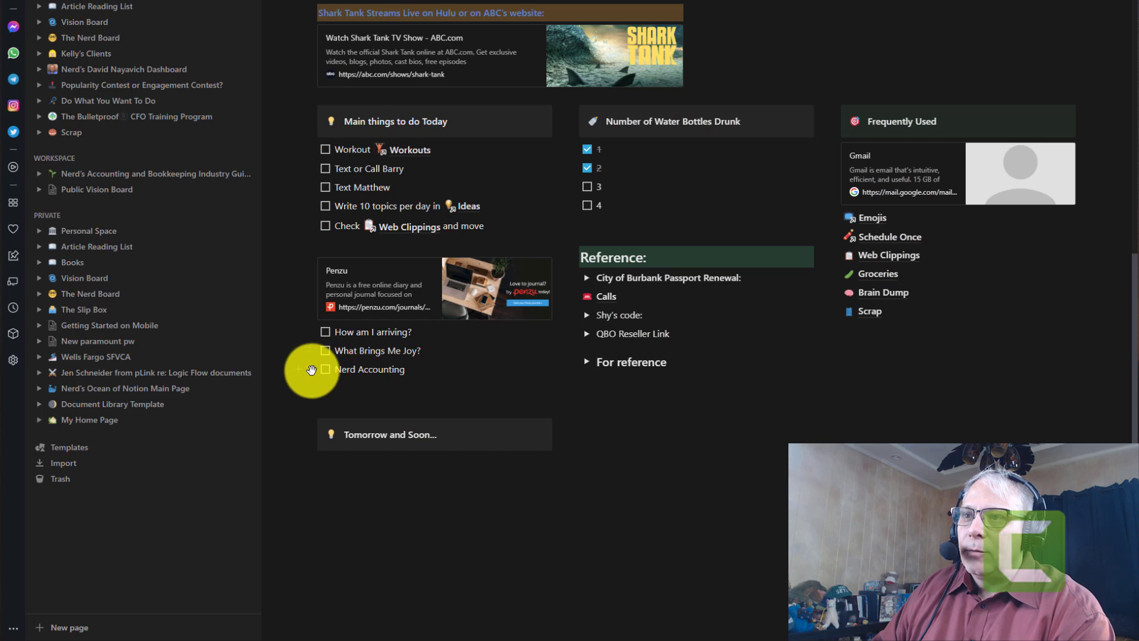
{"action": "left_click_drag", "start_coordinate": [312, 370], "coordinate": [322, 163]}
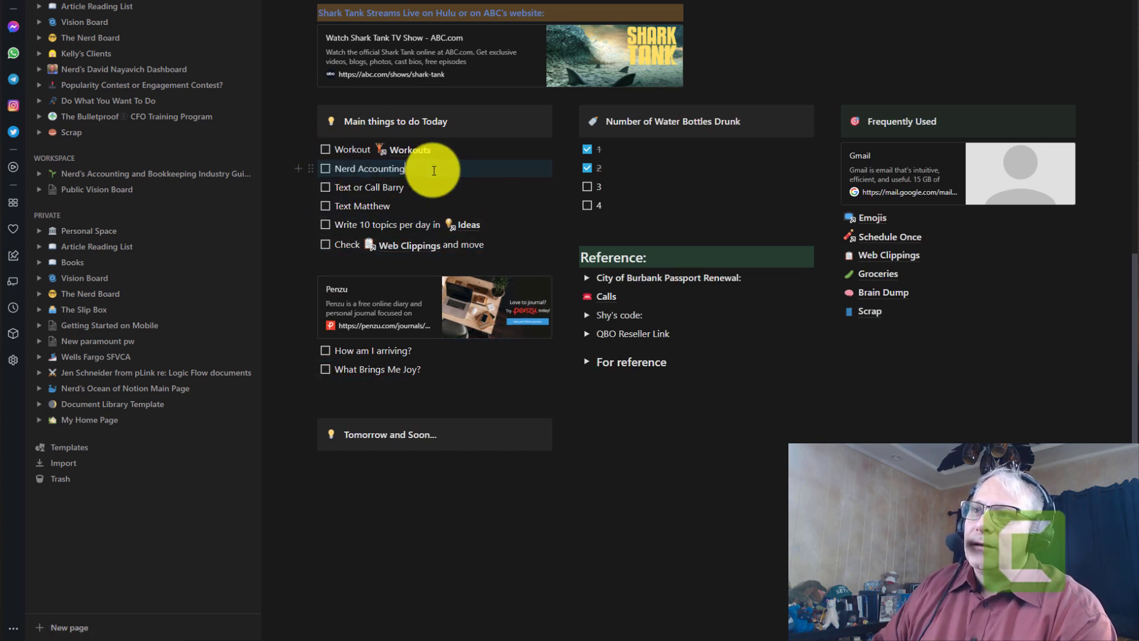
- Delete the Gmail bookmark from the Frequently Used section of the Today page
{"action": "scroll", "coordinate": [447, 325], "scroll_direction": "up", "scroll_amount": 2}
{"action": "scroll", "coordinate": [446, 324], "scroll_direction": "up", "scroll_amount": 5}
{"action": "scroll", "coordinate": [445, 324], "scroll_direction": "down", "scroll_amount": 6}
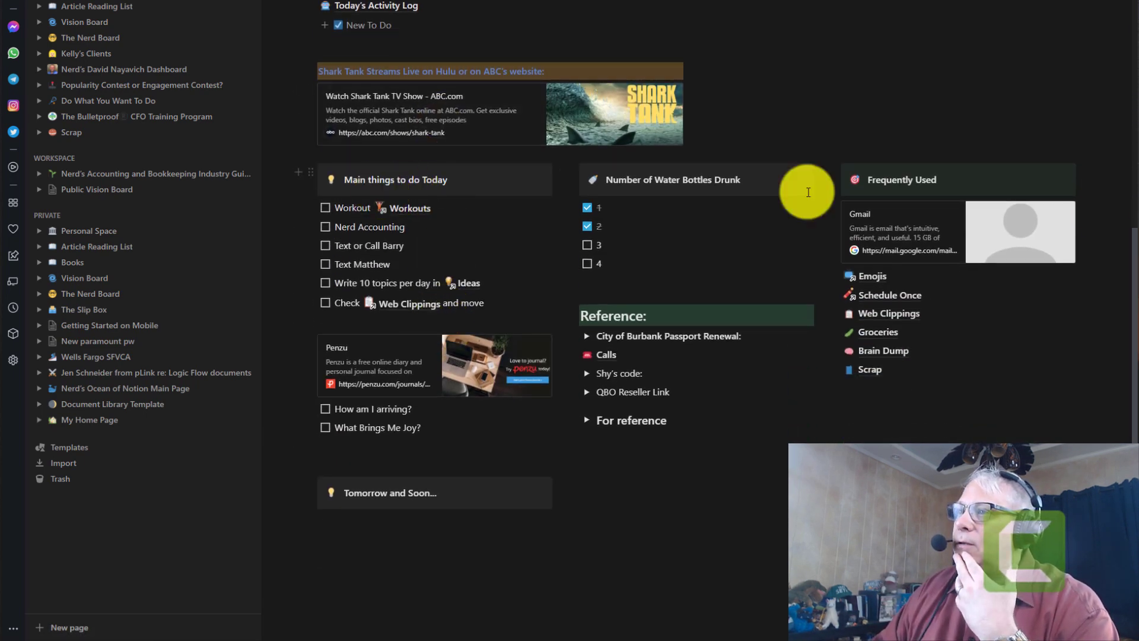
{"action": "left_click", "coordinate": [943, 178]}
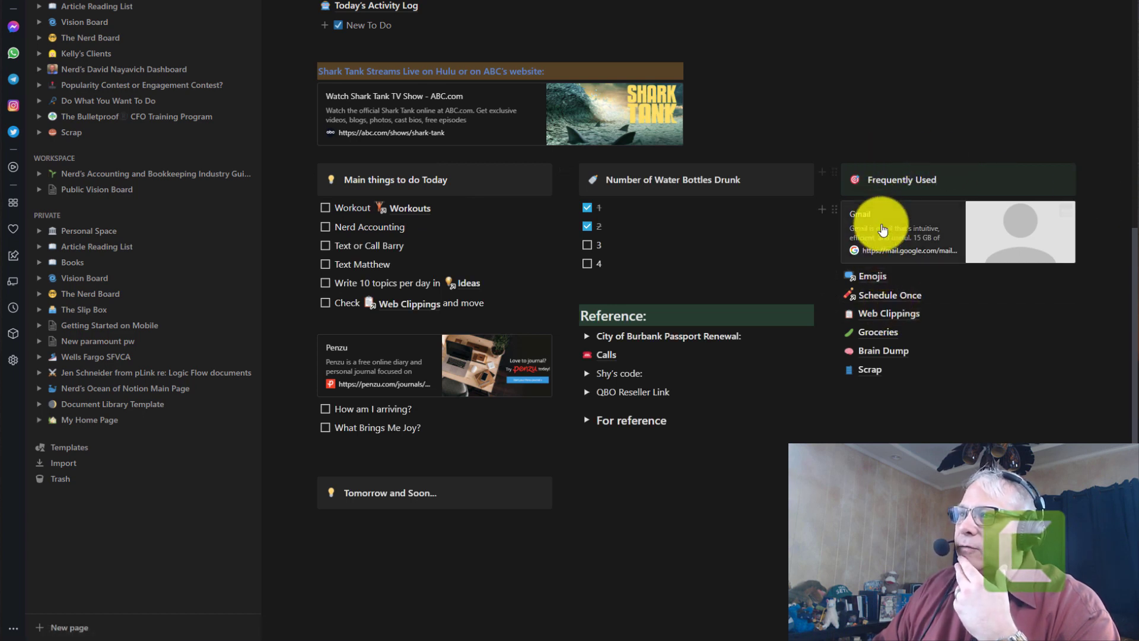
{"action": "right_click", "coordinate": [891, 235]}
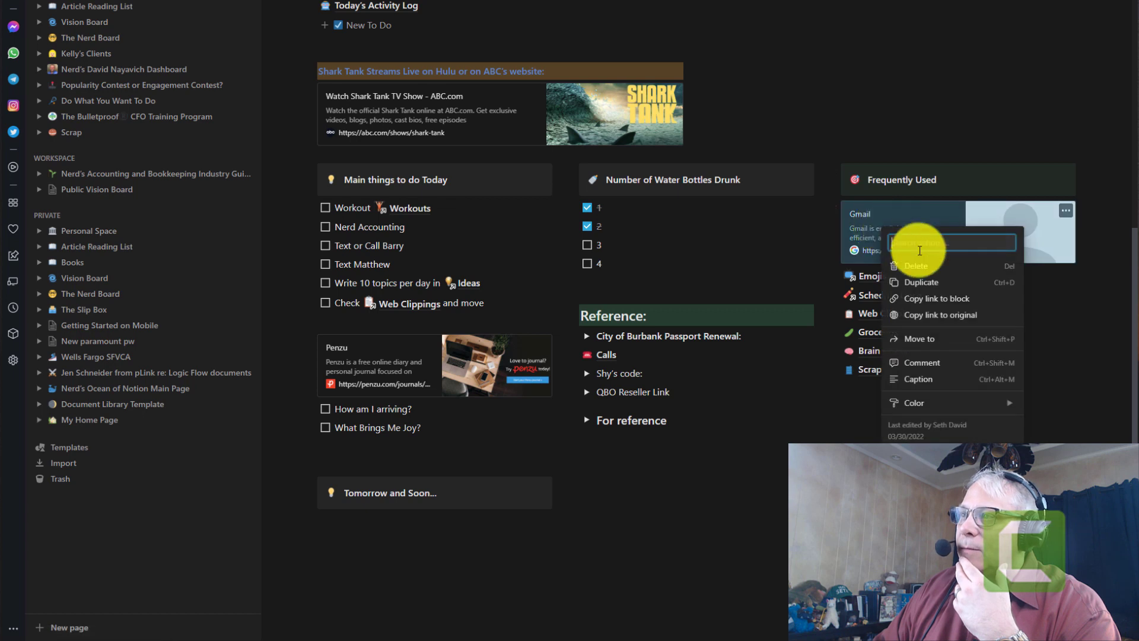
{"action": "left_click", "coordinate": [915, 265]}
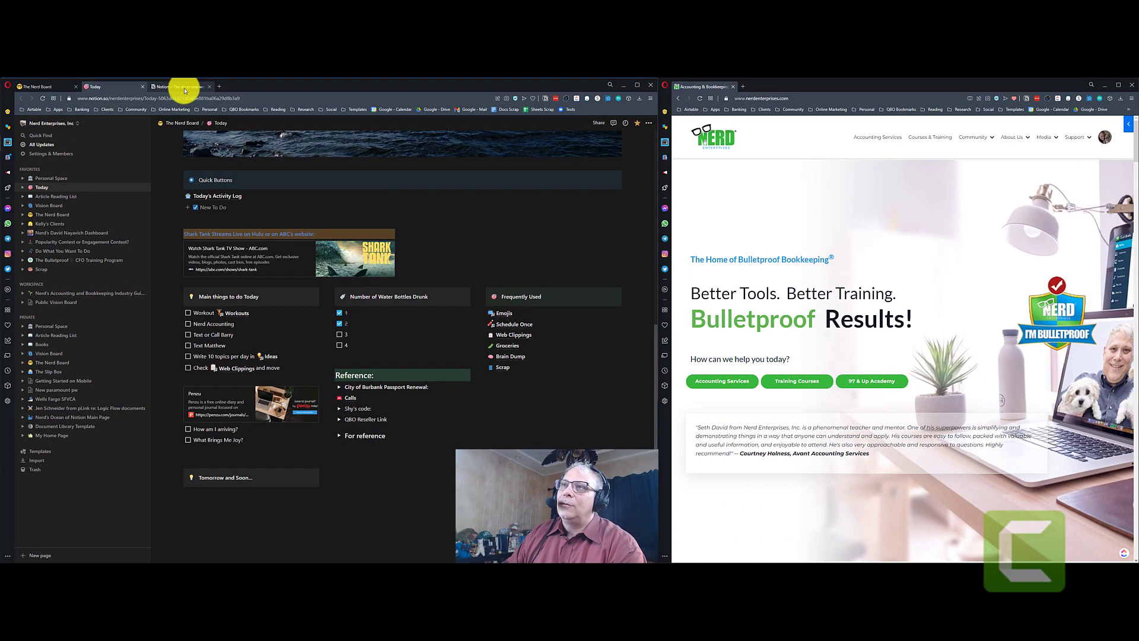
- View the Scrap page in its separate tab, return to the Today page, and close the Scrap tab
{"action": "left_click", "coordinate": [185, 89]}
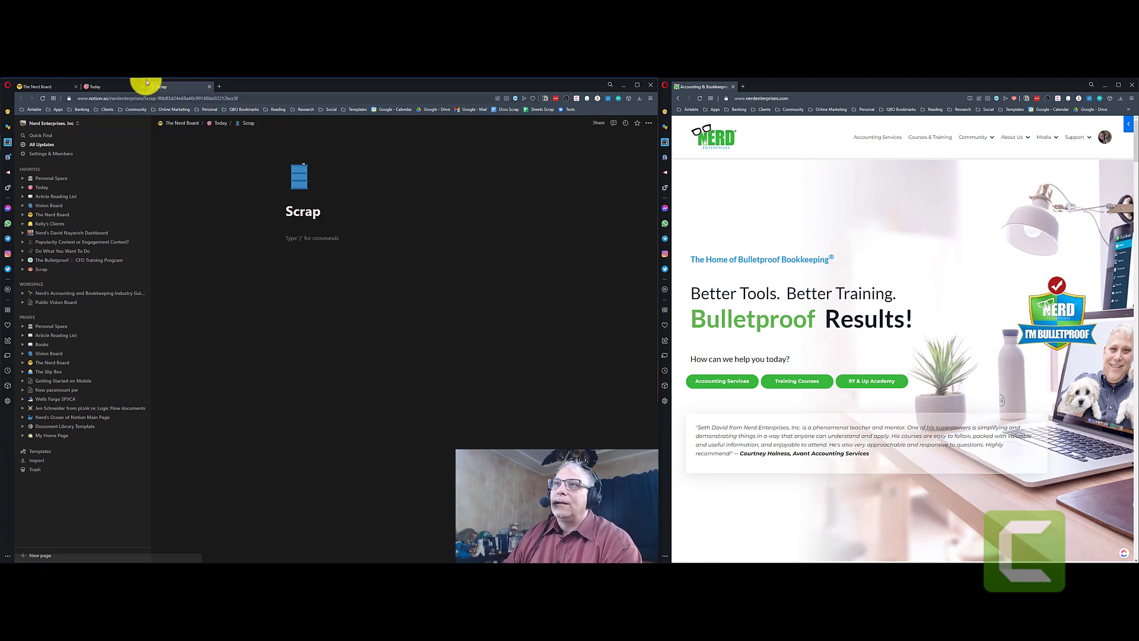
{"action": "left_click", "coordinate": [102, 90]}
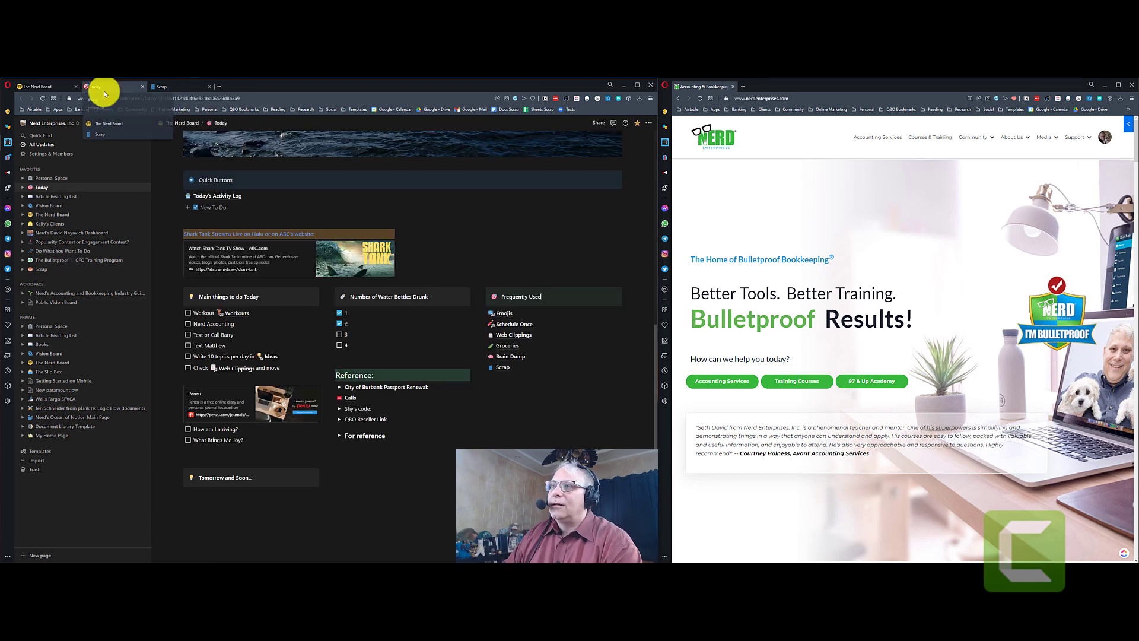
{"action": "left_click", "coordinate": [210, 86]}
- Go up to The Nerd Board, search the workspace for "today", and open the Today page at its Frequently Used section
{"action": "scroll", "coordinate": [501, 295], "scroll_direction": "up", "scroll_amount": 4}
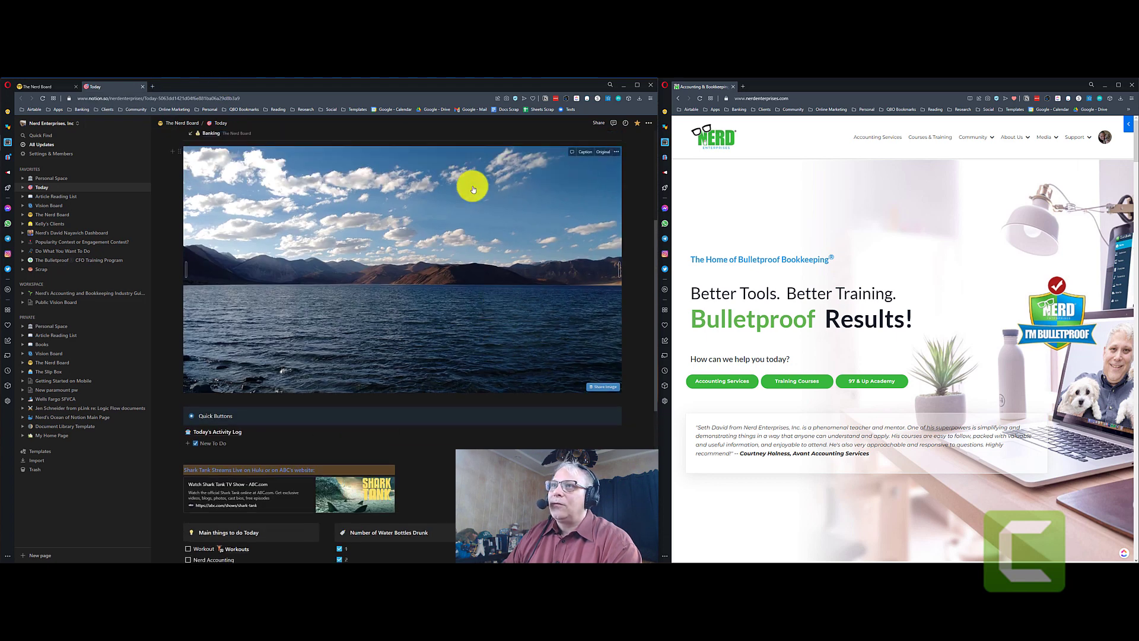
{"action": "left_click", "coordinate": [172, 124]}
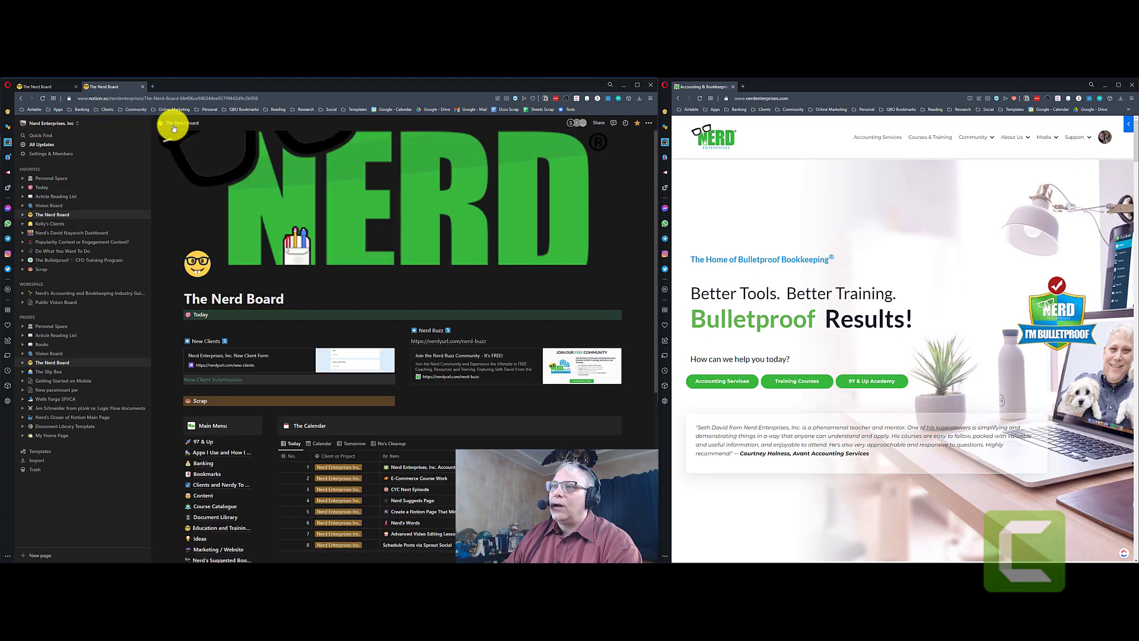
{"action": "key", "text": "ctrl+p"}
{"action": "type", "text": "today"}
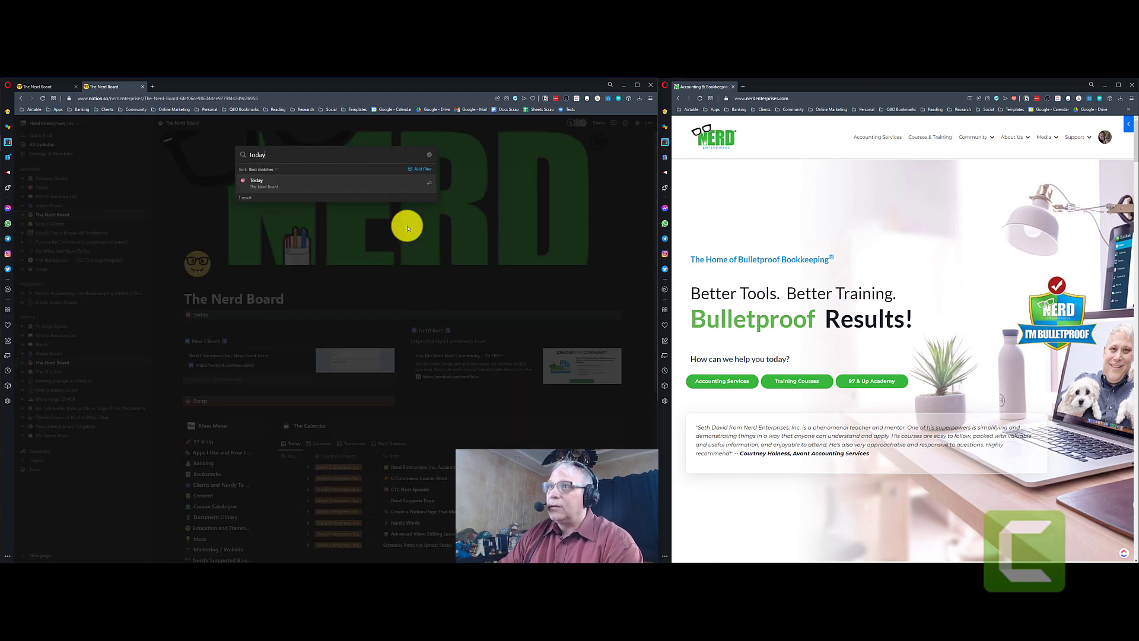
{"action": "left_click", "coordinate": [264, 189]}
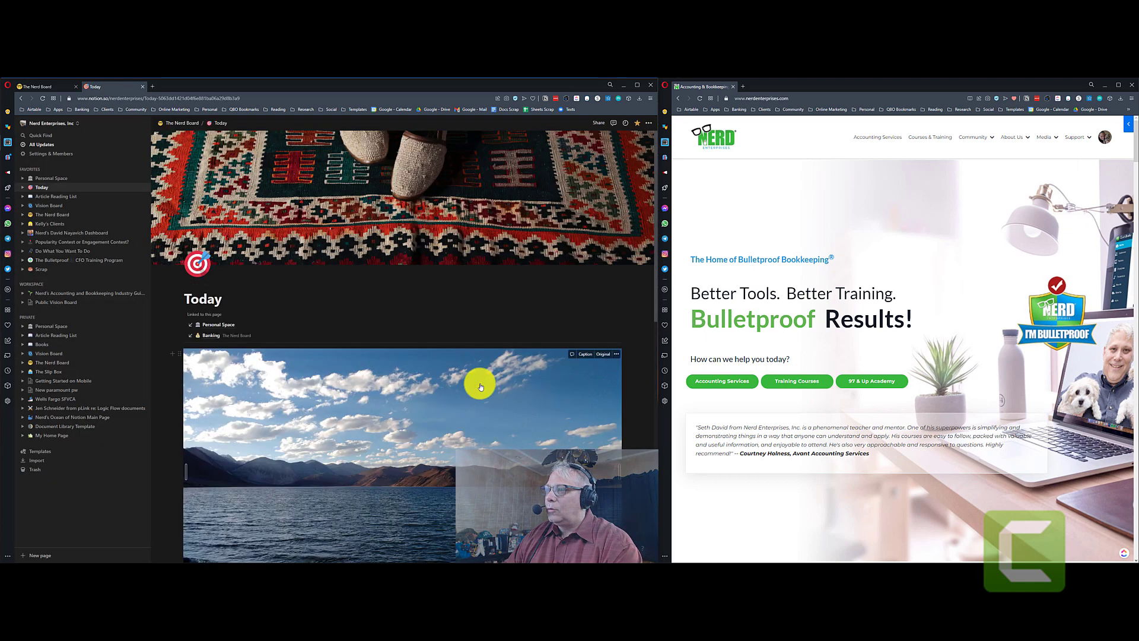
{"action": "scroll", "coordinate": [481, 386], "scroll_direction": "down", "scroll_amount": 1}
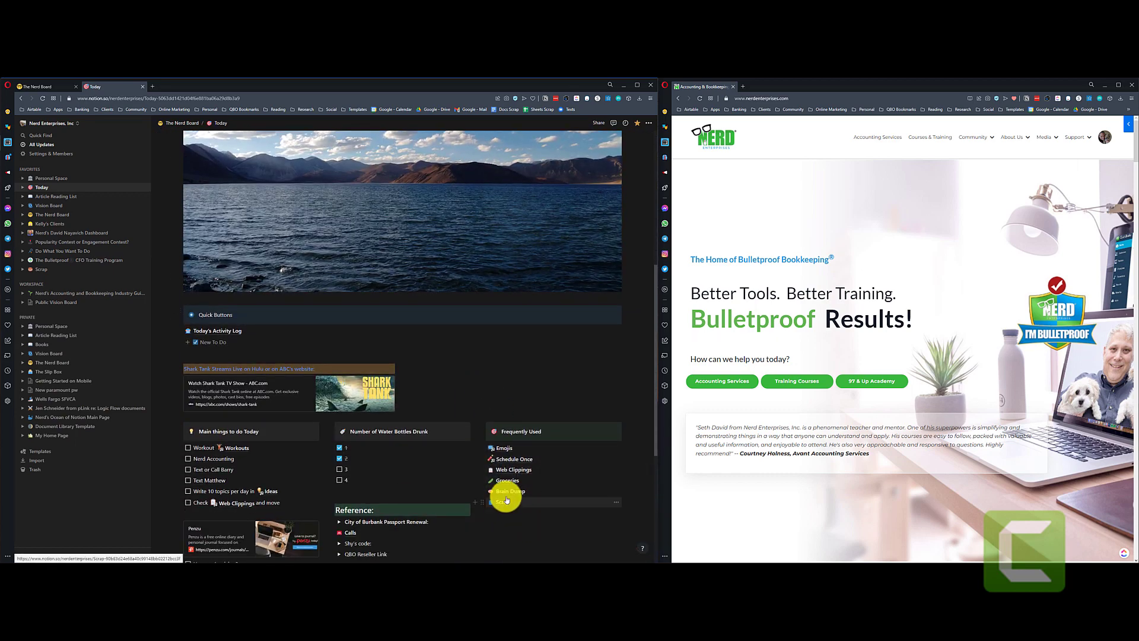
- Close the Today tab, search the workspace for "scrap", and open the Scrap page nested under The Nerd Board / Today
{"action": "left_click", "coordinate": [142, 86]}
{"action": "key", "text": "ctrl+p"}
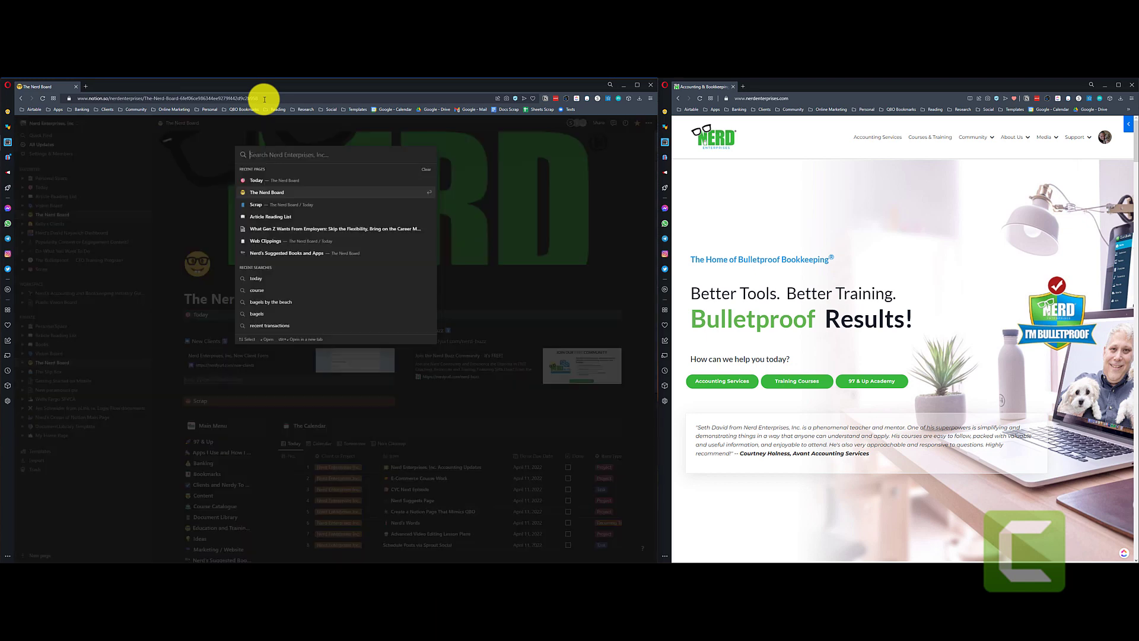
{"action": "type", "text": "scra"}
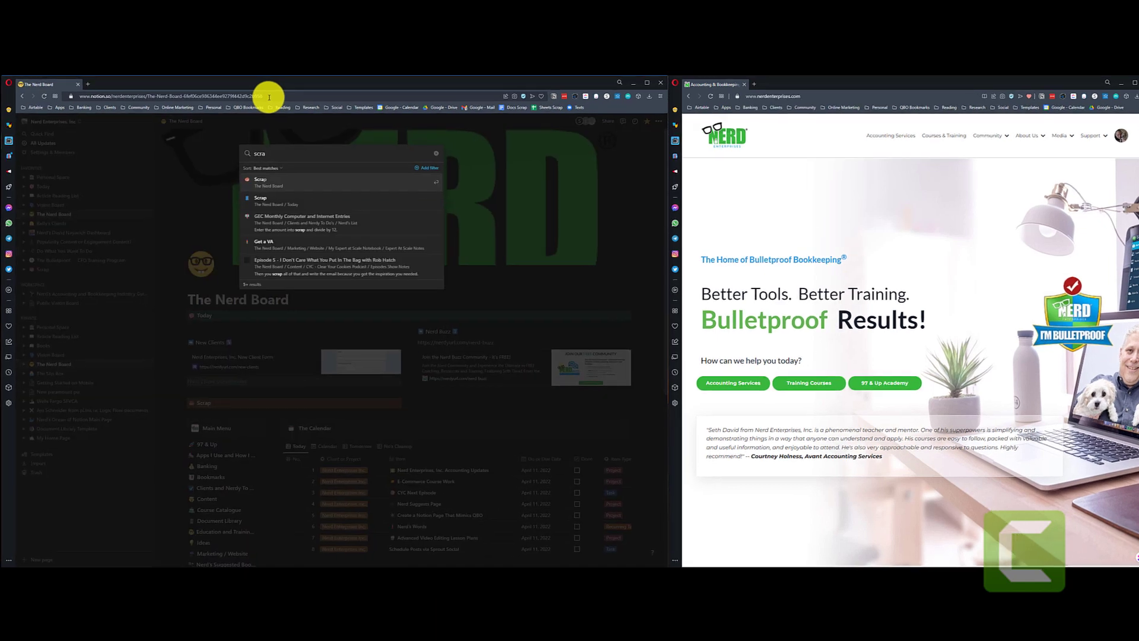
{"action": "type", "text": "p"}
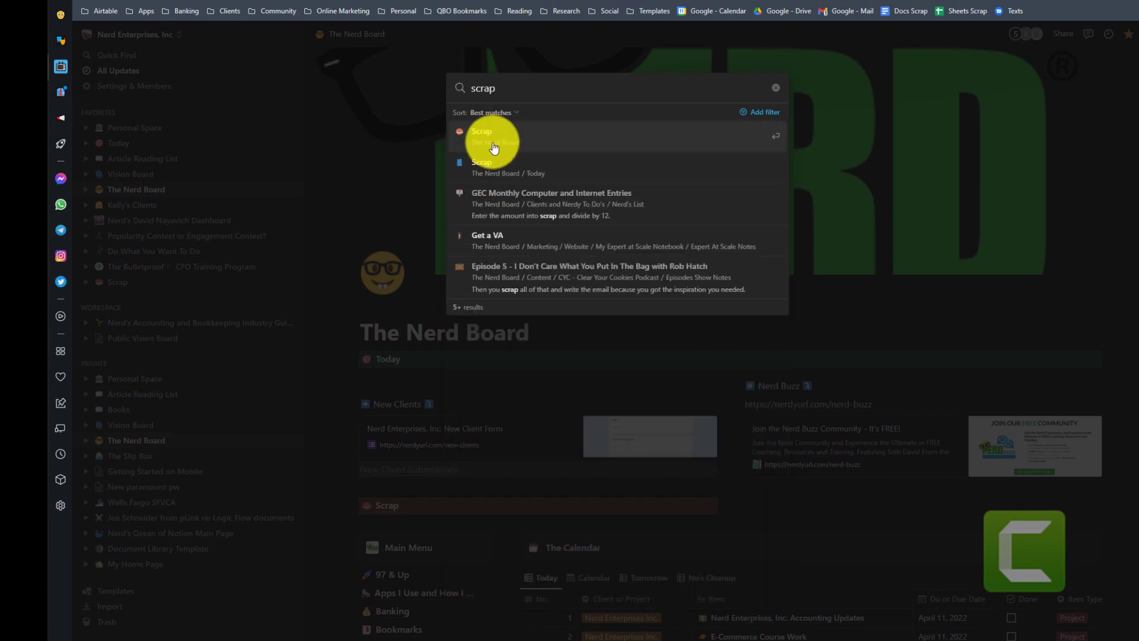
{"action": "left_click", "coordinate": [487, 172]}
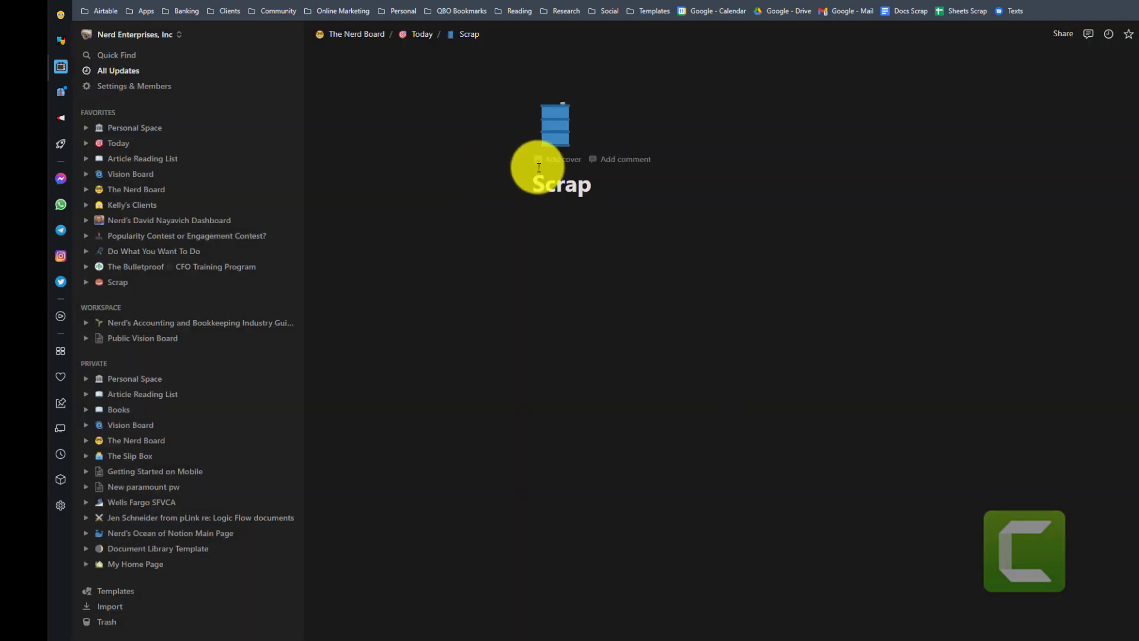
- Switch from the Scrap page nested under Today to the Scrap page saved in the favorites
{"action": "left_click", "coordinate": [633, 189]}
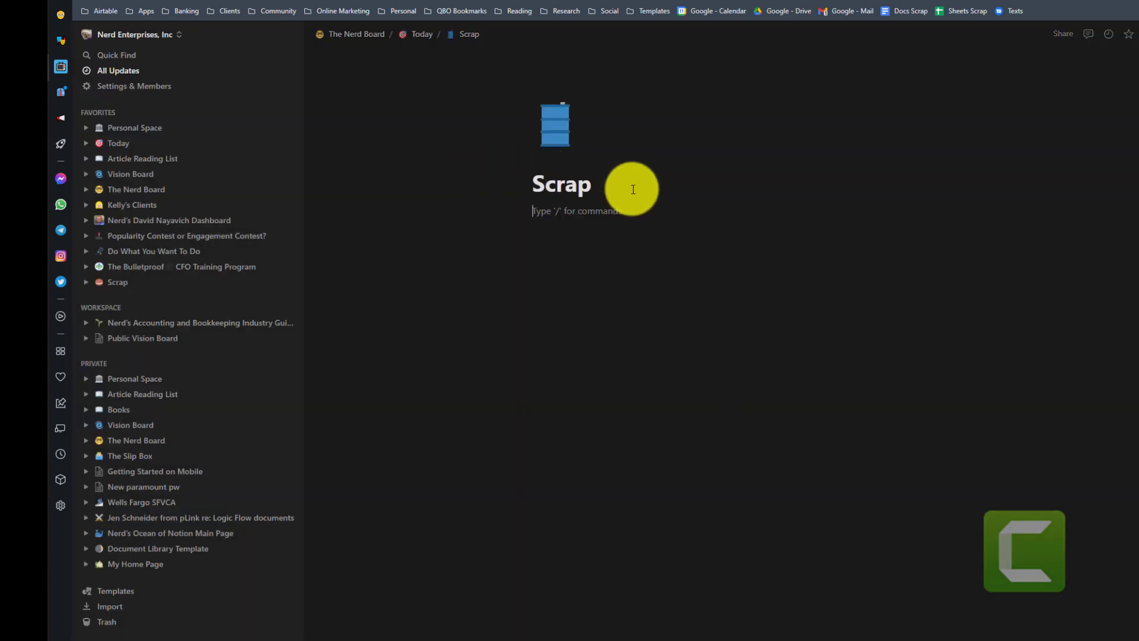
{"action": "left_click", "coordinate": [126, 287]}
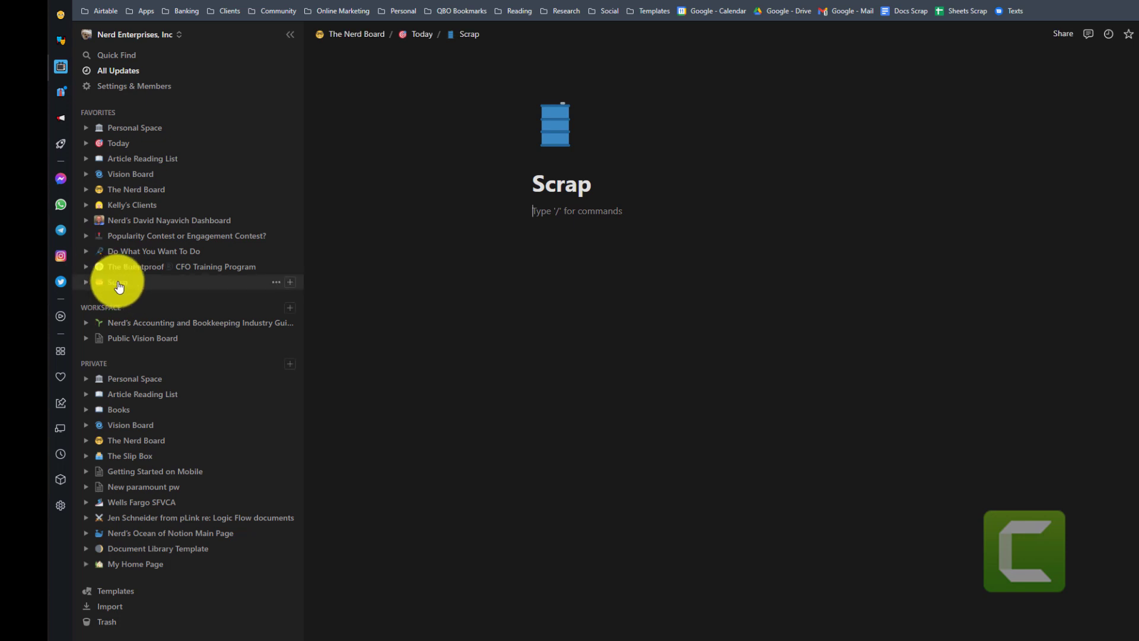
{"action": "left_click", "coordinate": [119, 285]}
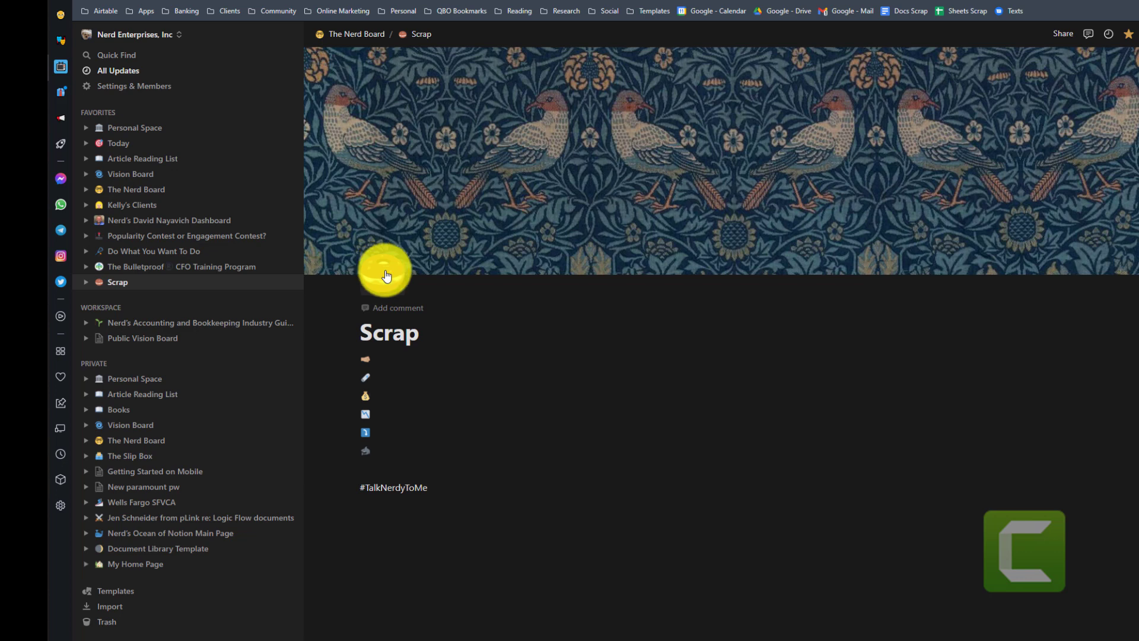
- Insert a bagel emoji on a new line of the Scrap page and move it directly below the last emoji in the column
{"action": "left_click", "coordinate": [422, 332]}
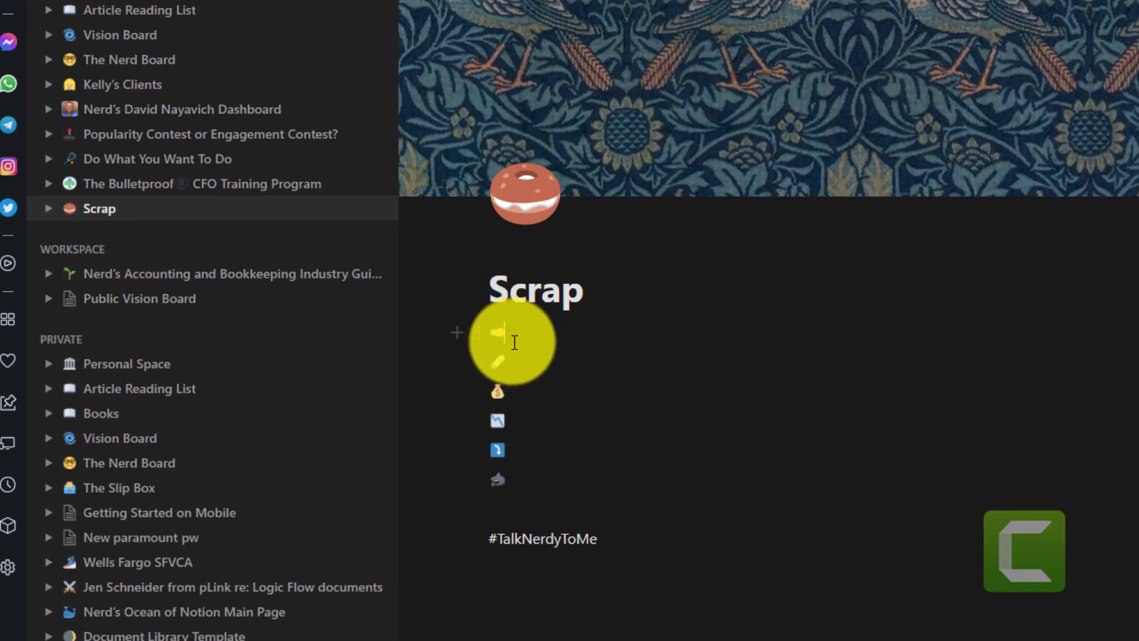
{"action": "left_click", "coordinate": [541, 478]}
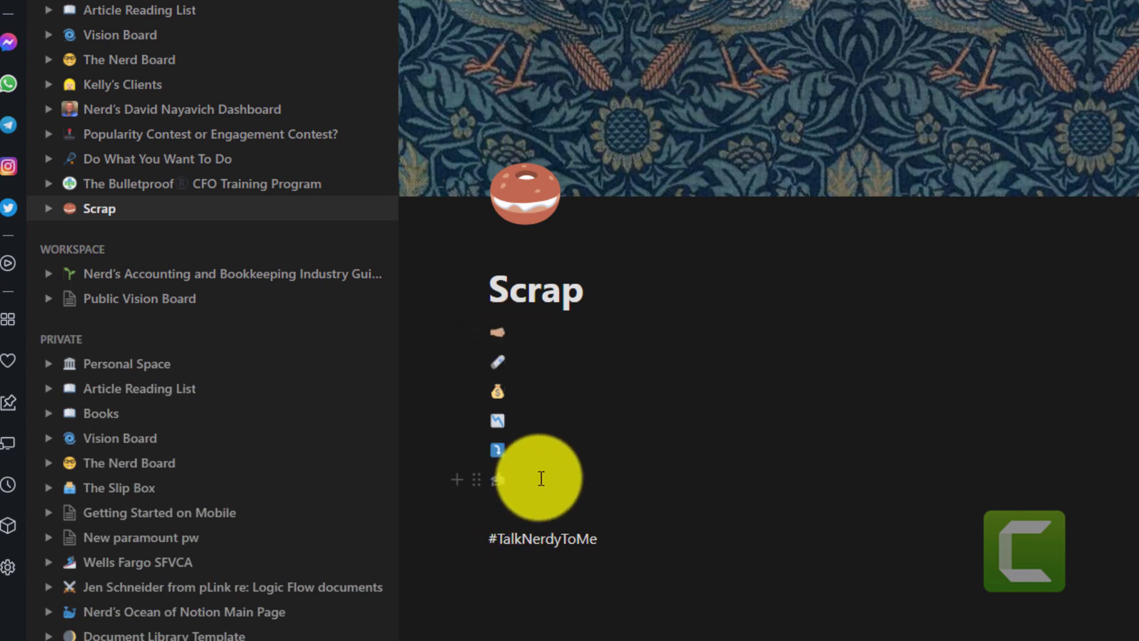
{"action": "key", "text": "Return"}
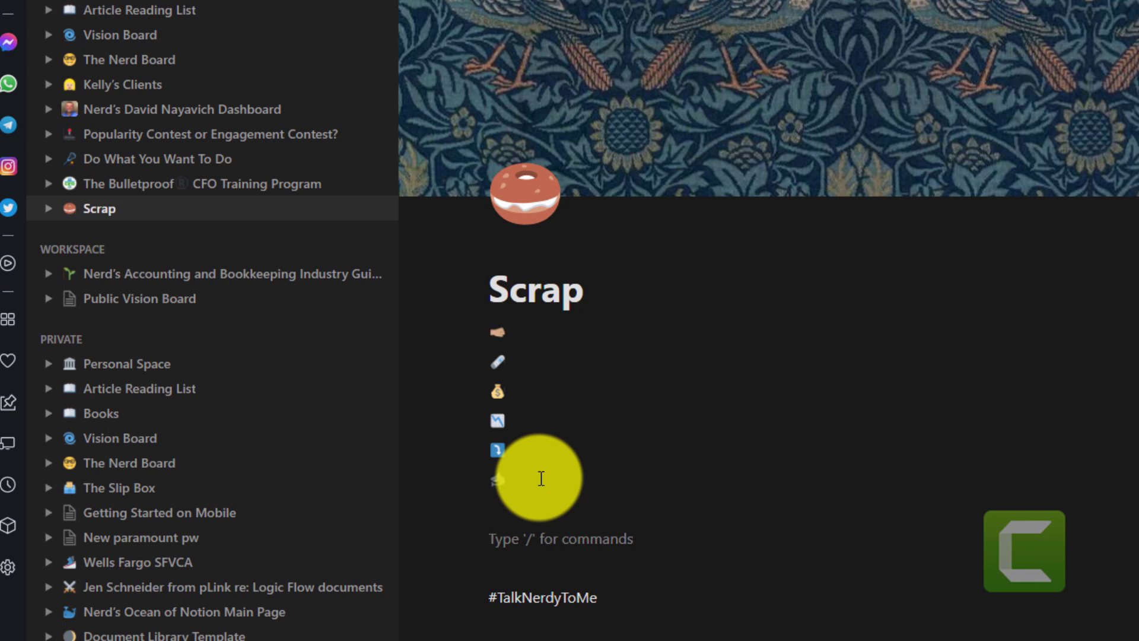
{"action": "type", "text": ":"}
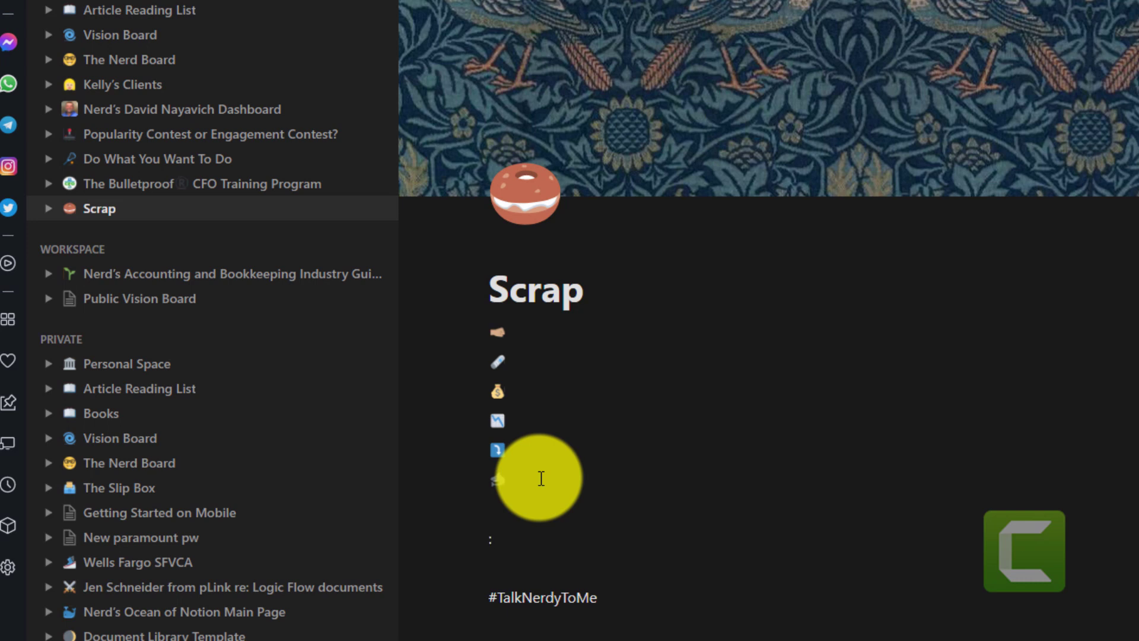
{"action": "type", "text": "bagel"}
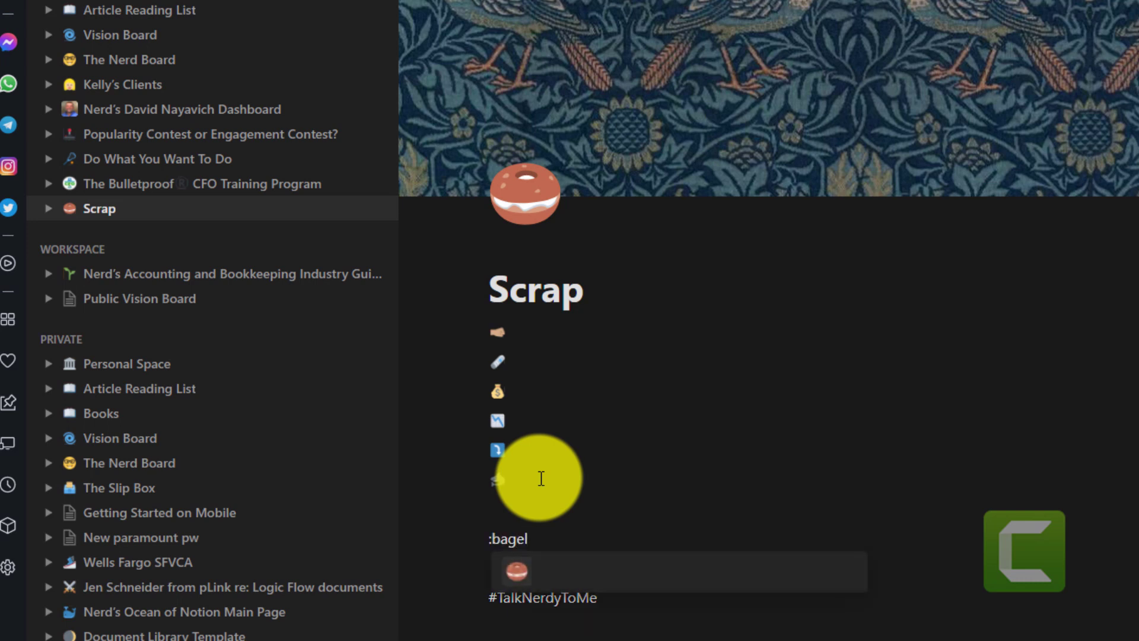
{"action": "left_click", "coordinate": [511, 561]}
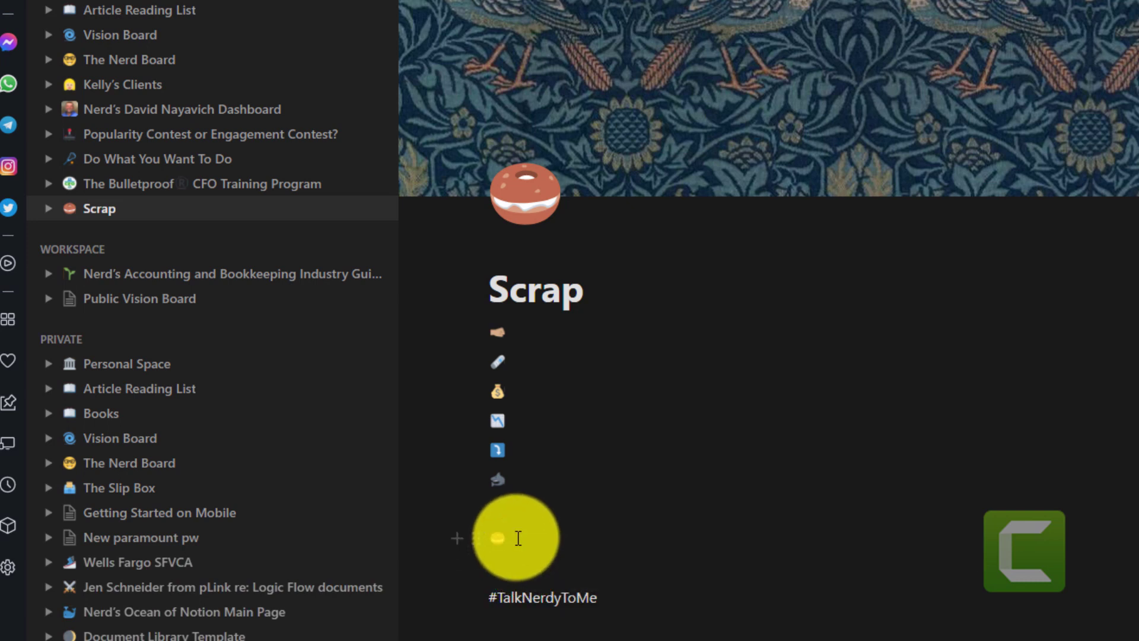
{"action": "left_click_drag", "start_coordinate": [476, 537], "coordinate": [475, 492]}
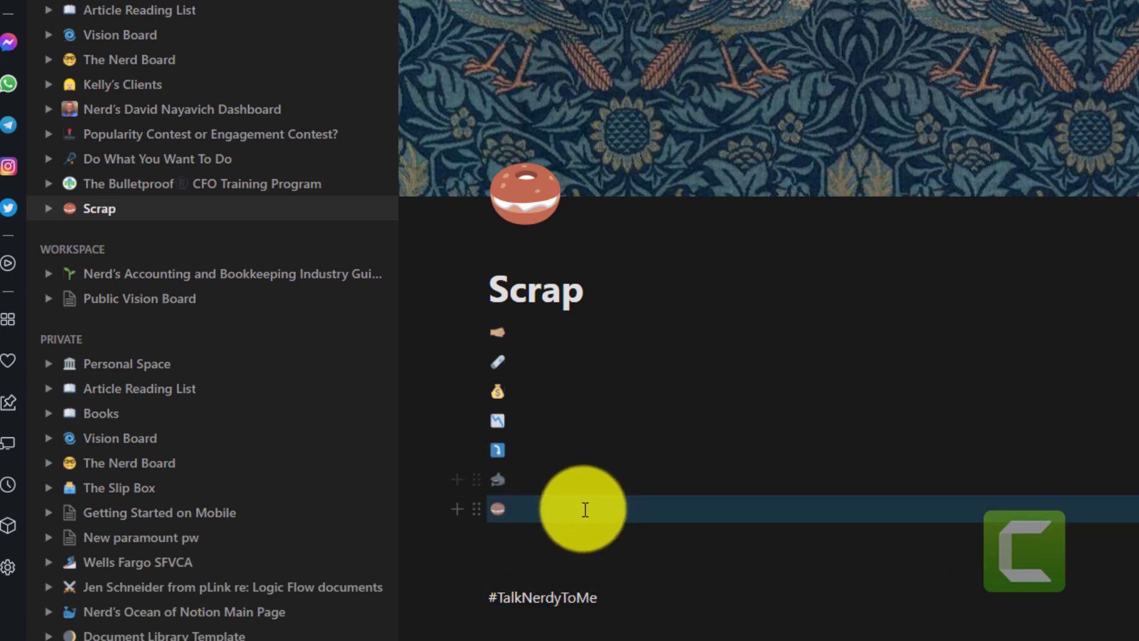
{"action": "left_click", "coordinate": [531, 528]}
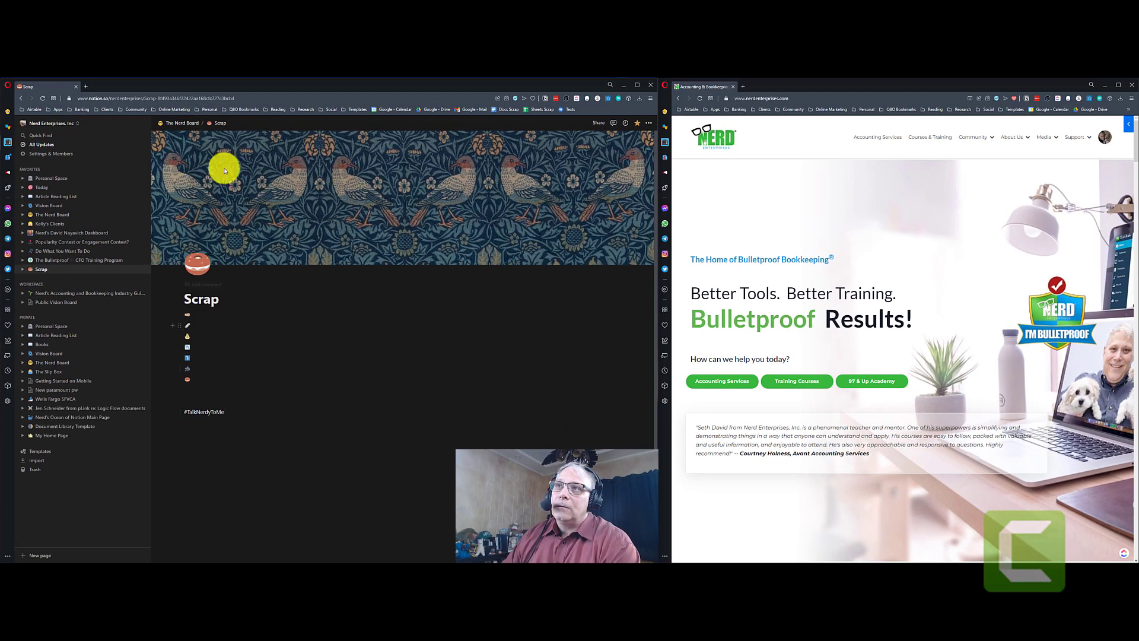
- Go up to The Nerd Board, view the Today page in a separate tab down to its Quick Buttons section, and close that tab
{"action": "left_click", "coordinate": [168, 123]}
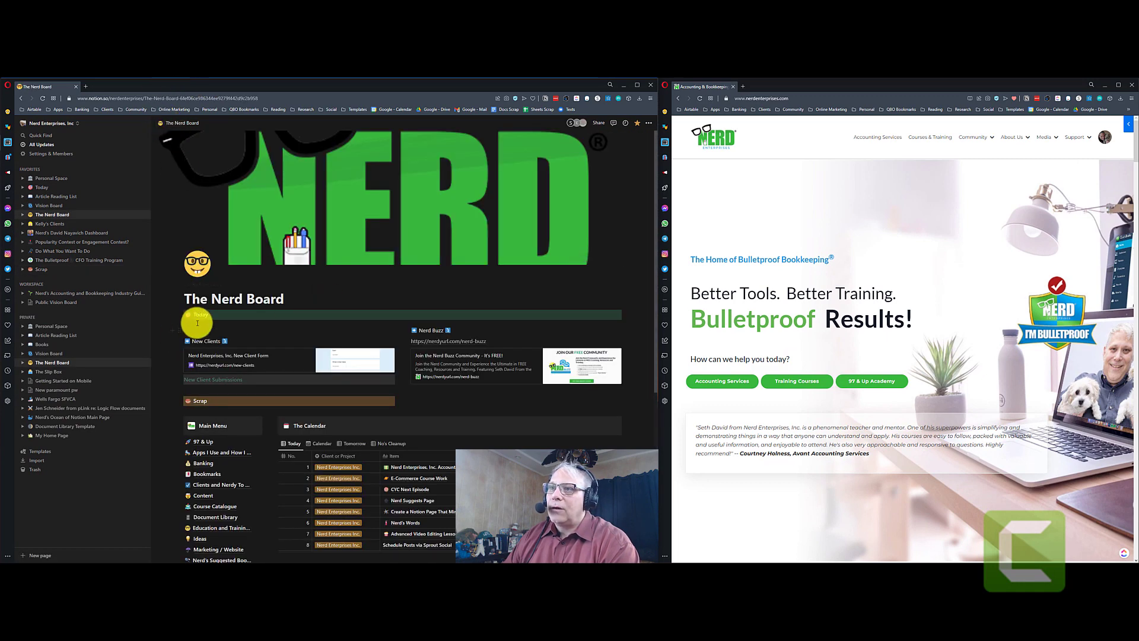
{"action": "middle_click", "coordinate": [199, 316]}
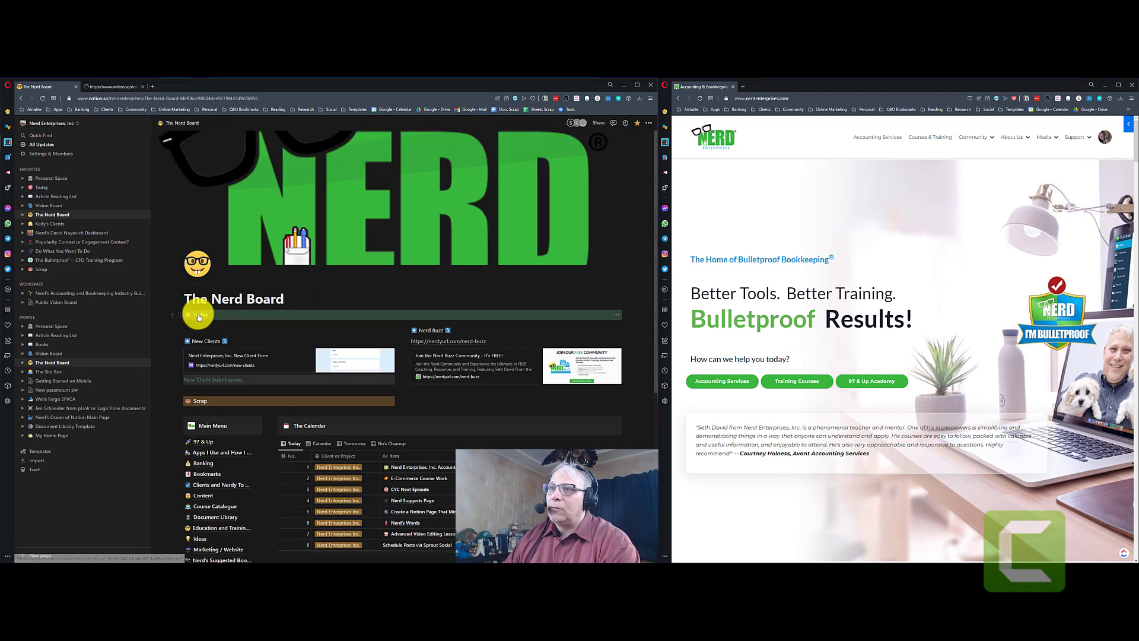
{"action": "left_click", "coordinate": [102, 90]}
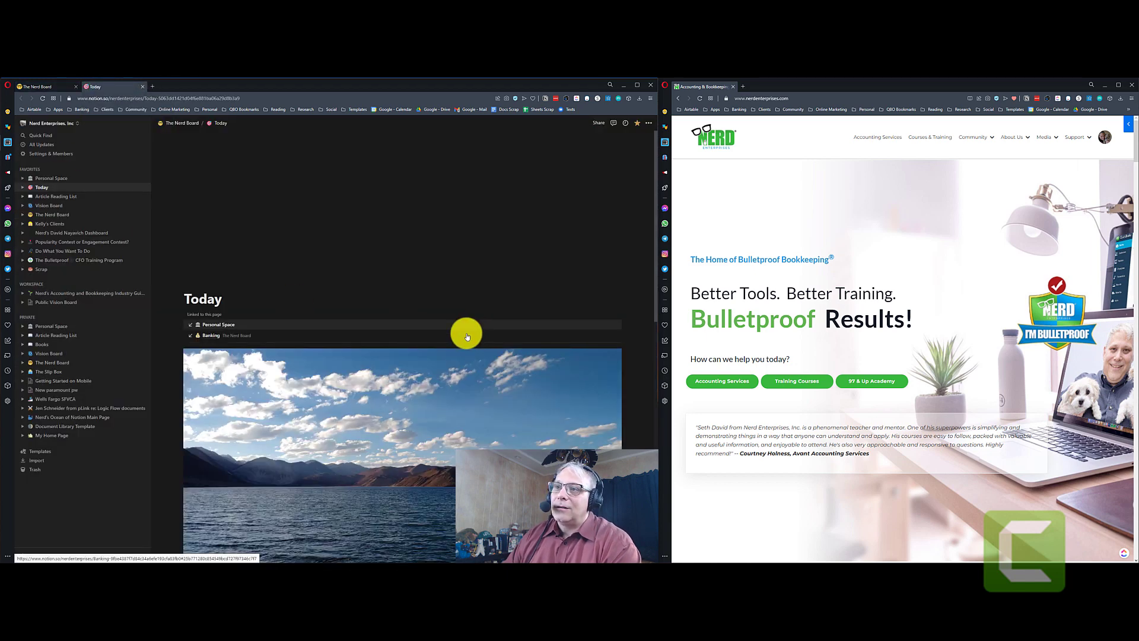
{"action": "scroll", "coordinate": [521, 387], "scroll_direction": "down", "scroll_amount": 10}
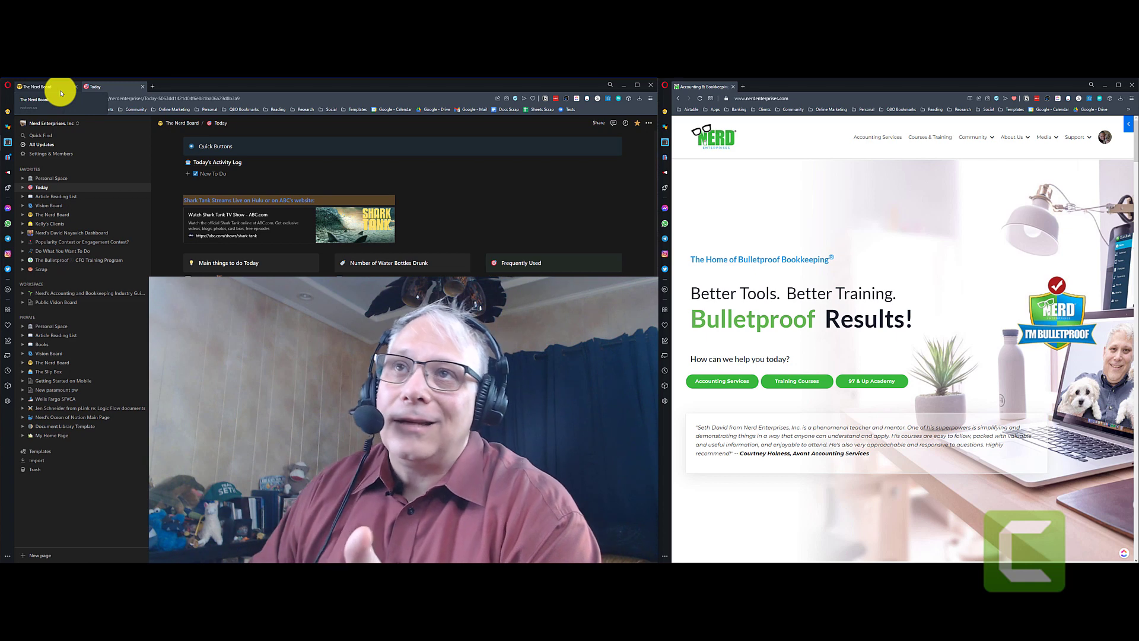
{"action": "left_click", "coordinate": [141, 86]}
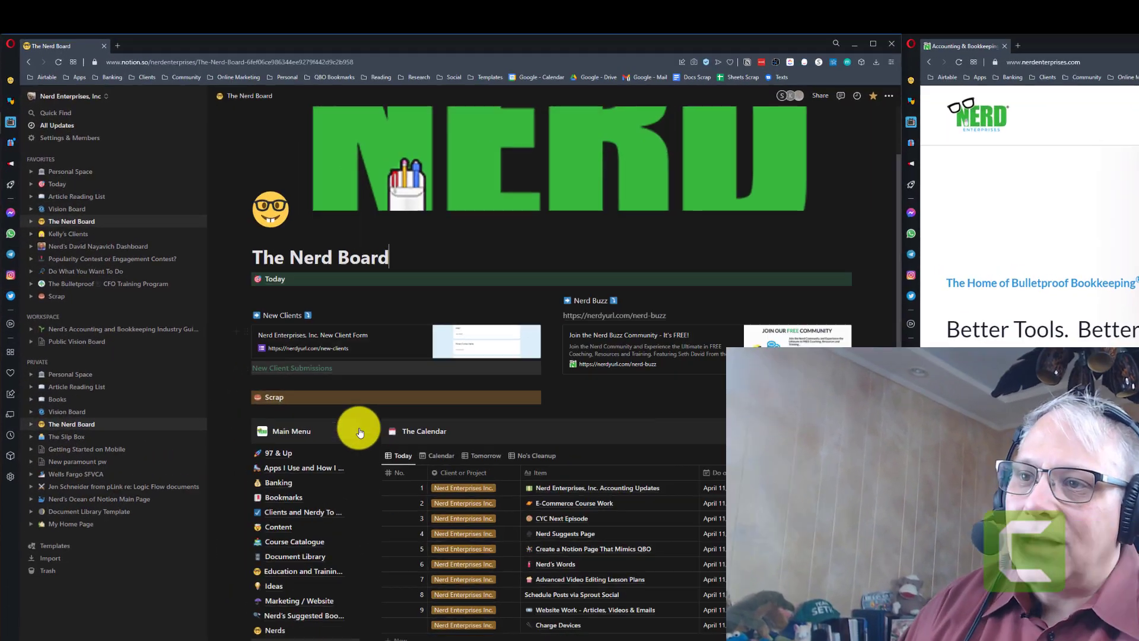
- Add a link to The Nerd Board's Scrap page in the Main Menu and place it between Research Library and Schedule Once
{"action": "scroll", "coordinate": [236, 425], "scroll_direction": "down", "scroll_amount": 5}
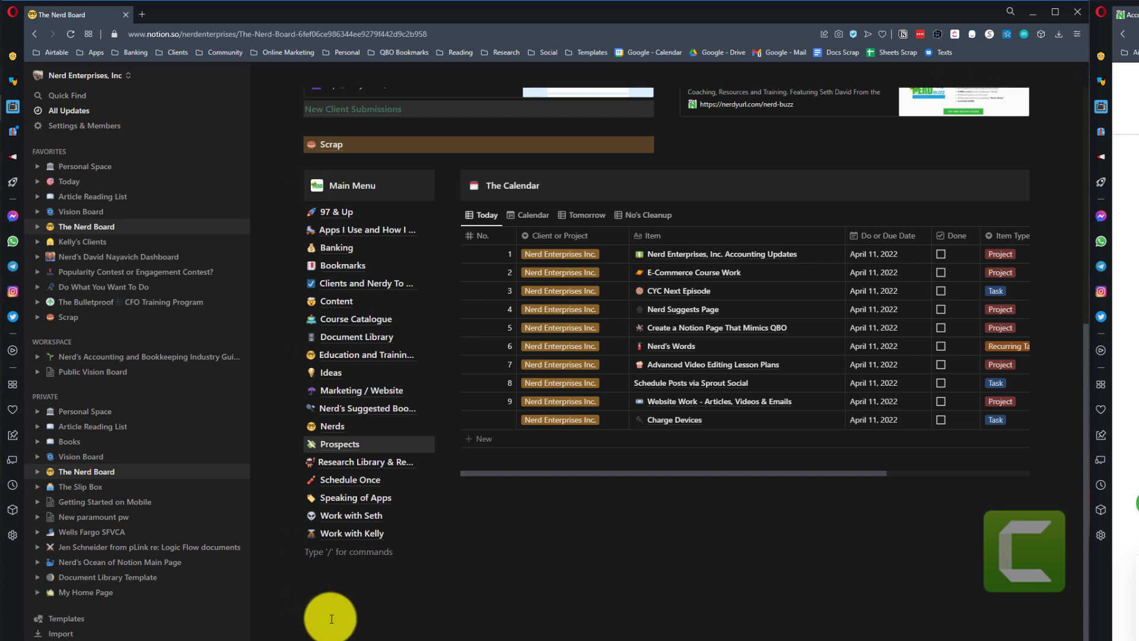
{"action": "type", "text": "@"}
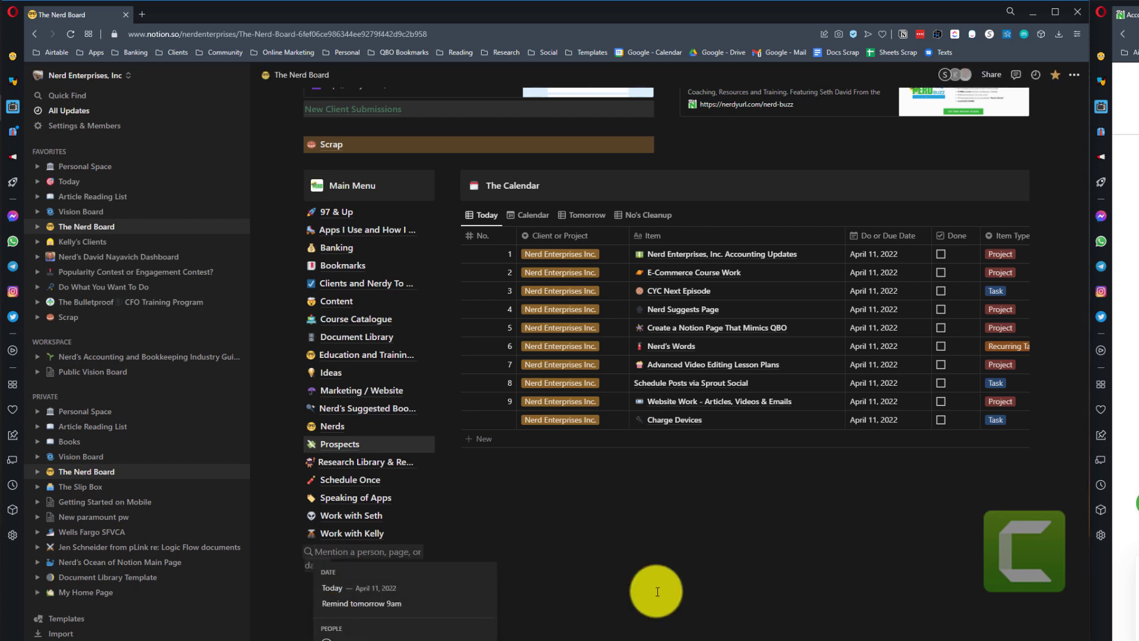
{"action": "type", "text": "Scra"}
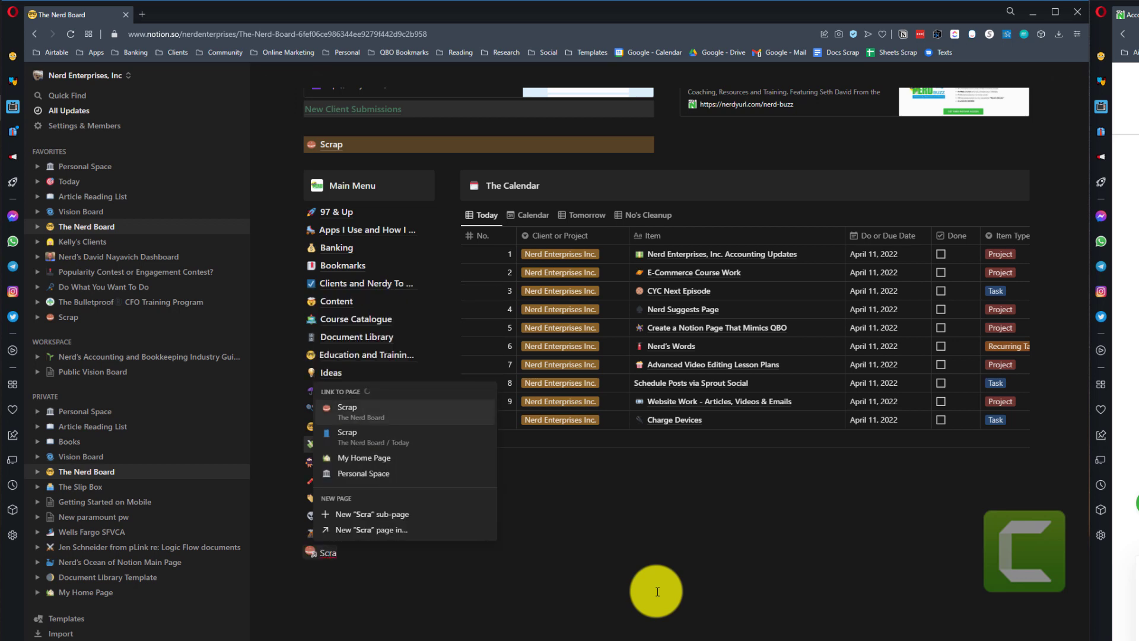
{"action": "left_click", "coordinate": [368, 408]}
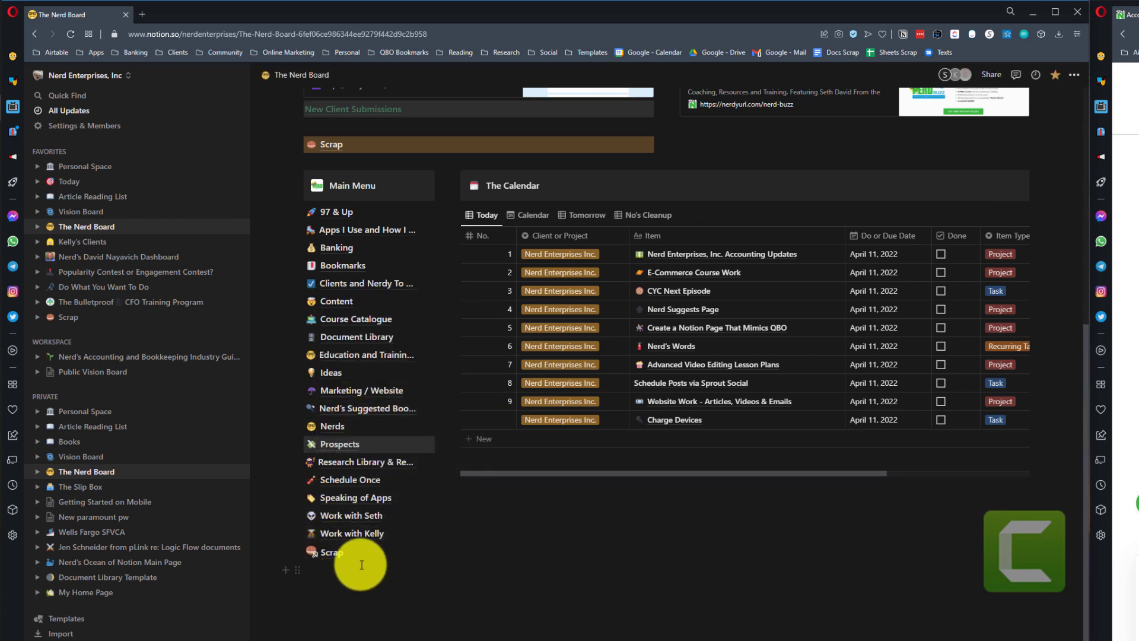
{"action": "left_click_drag", "start_coordinate": [298, 552], "coordinate": [325, 485]}
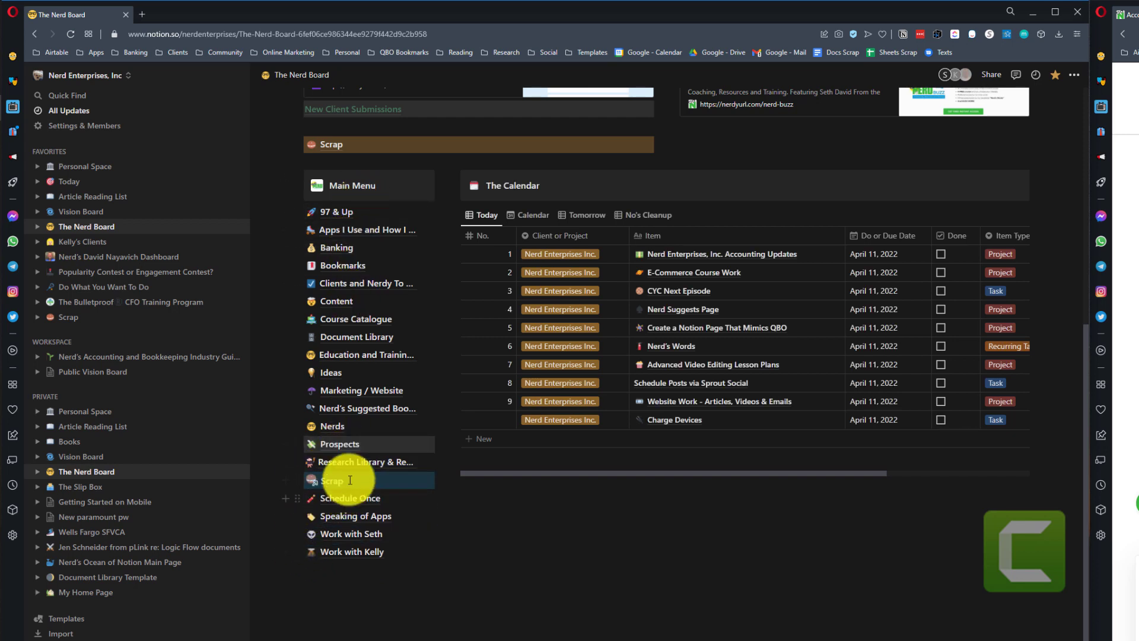
{"action": "left_click", "coordinate": [331, 589]}
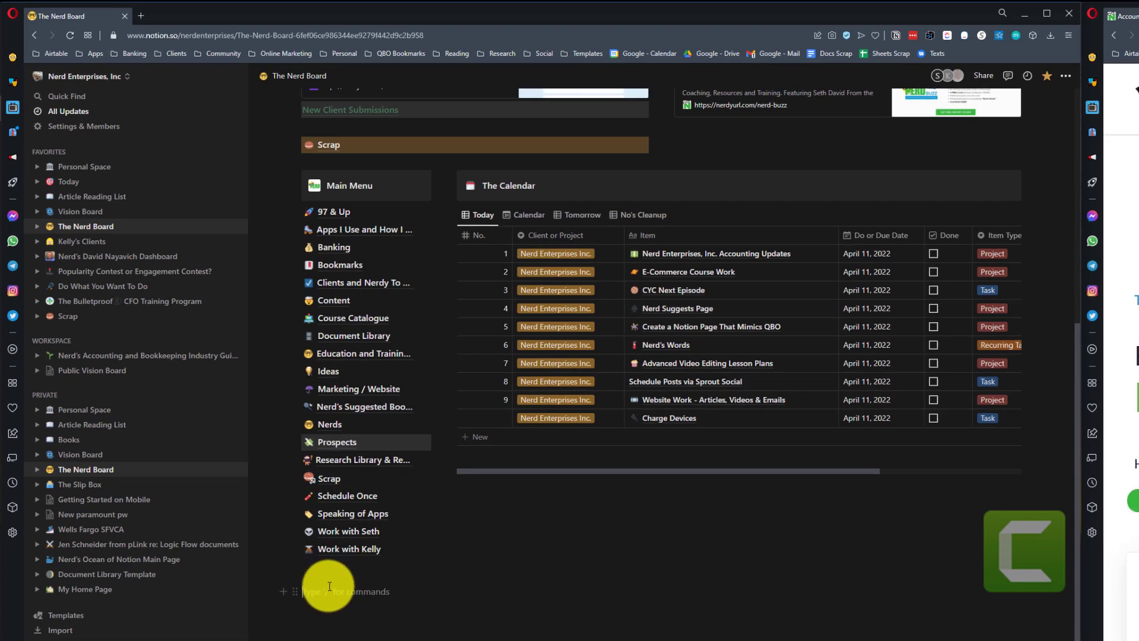